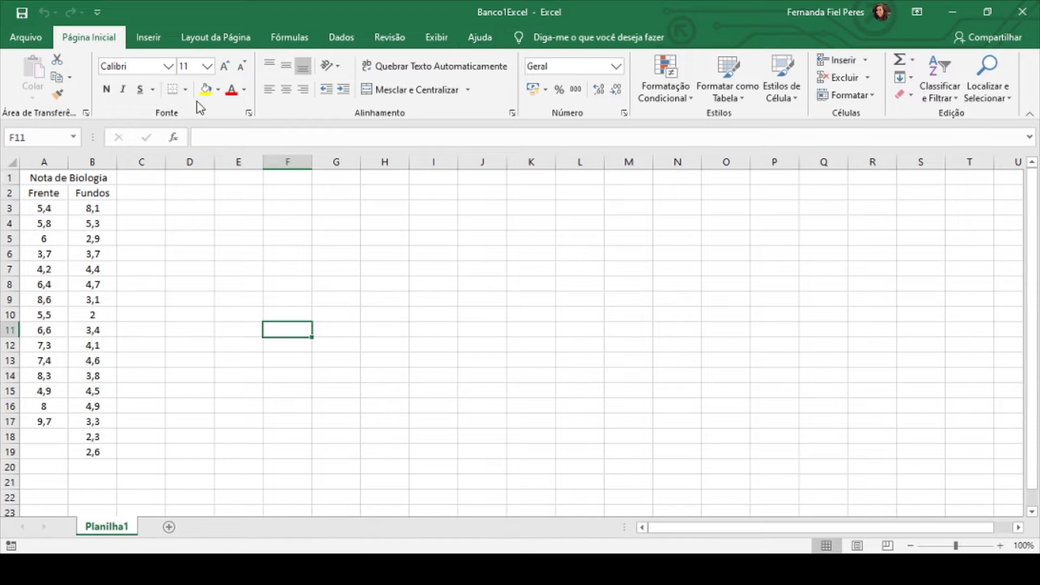
Disable the Xrealstats add-in in the Excel add-ins settings.
{"action": "left_click", "coordinate": [37, 45]}
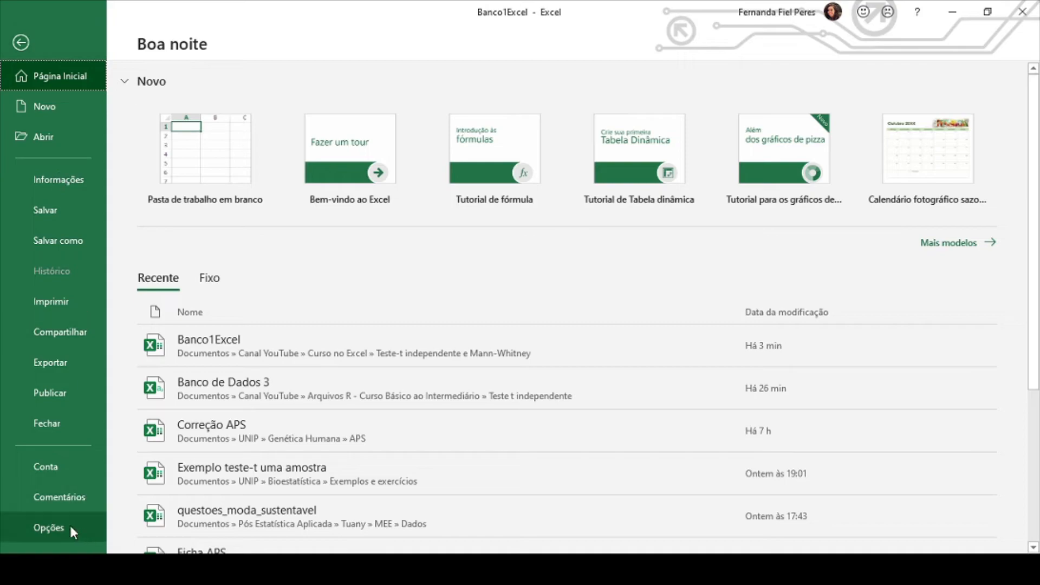
{"action": "left_click", "coordinate": [70, 525]}
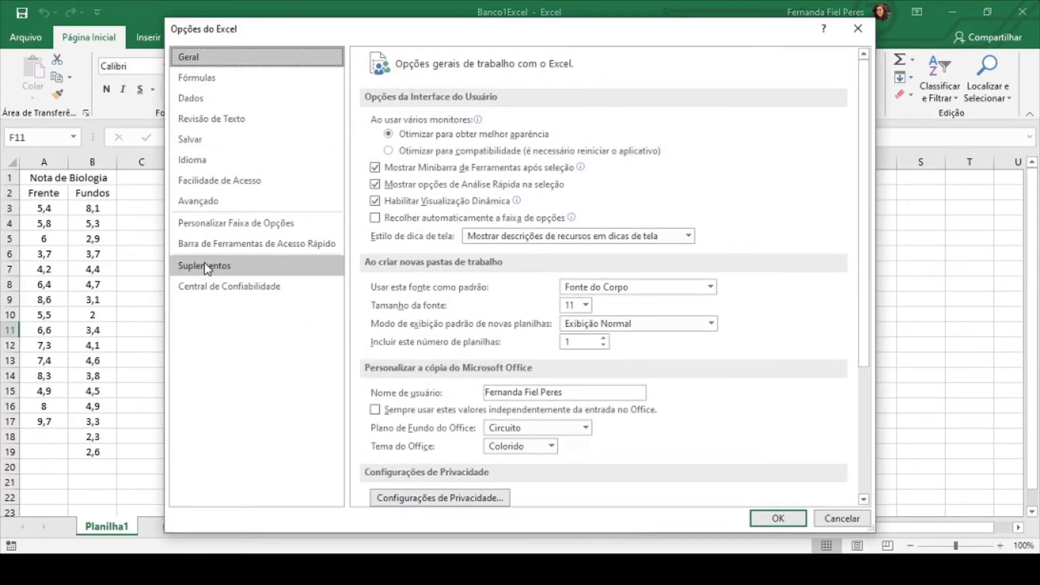
{"action": "left_click", "coordinate": [205, 266]}
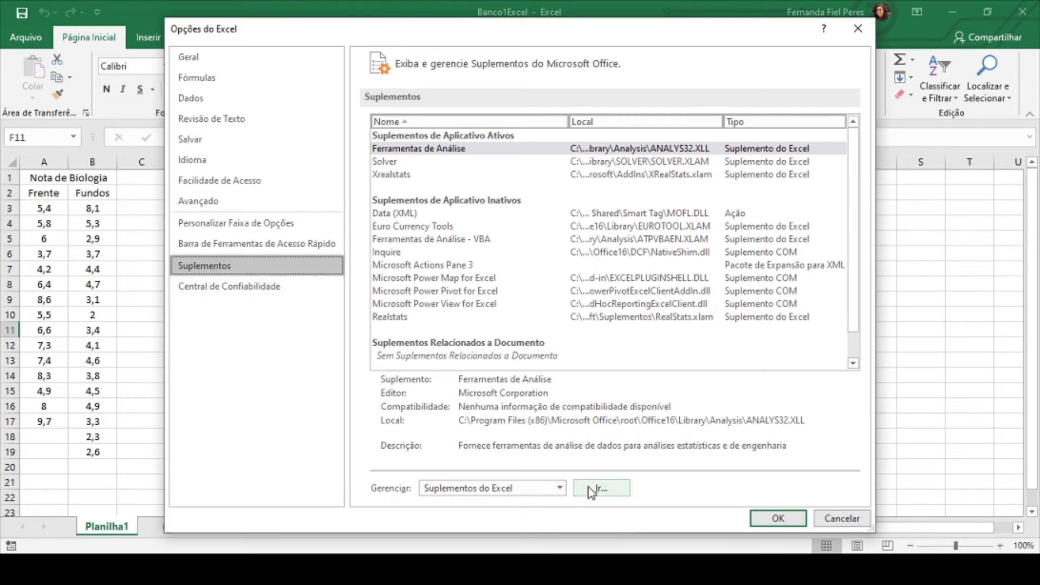
{"action": "left_click", "coordinate": [613, 489]}
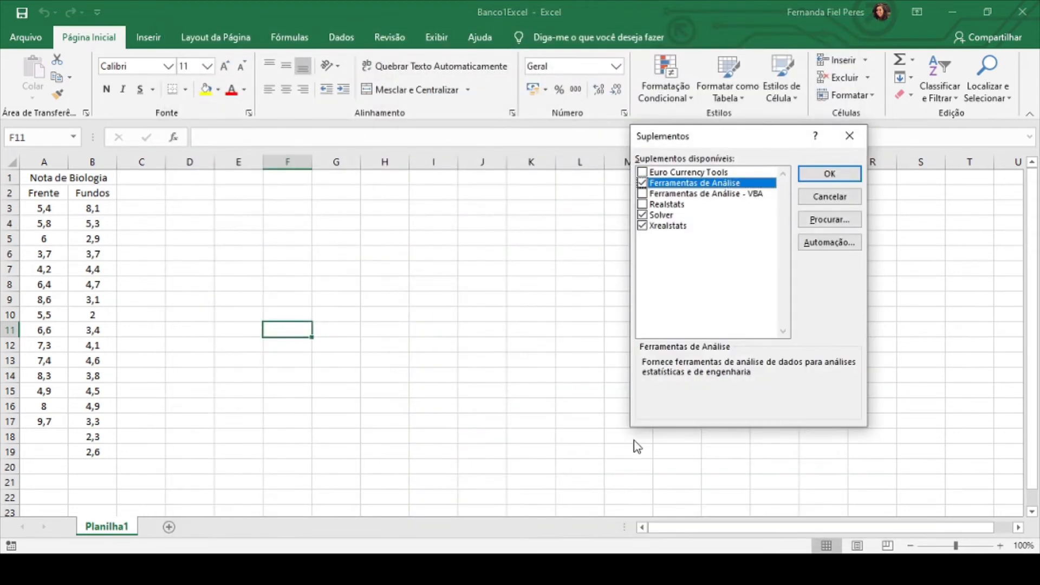
{"action": "left_click", "coordinate": [643, 227]}
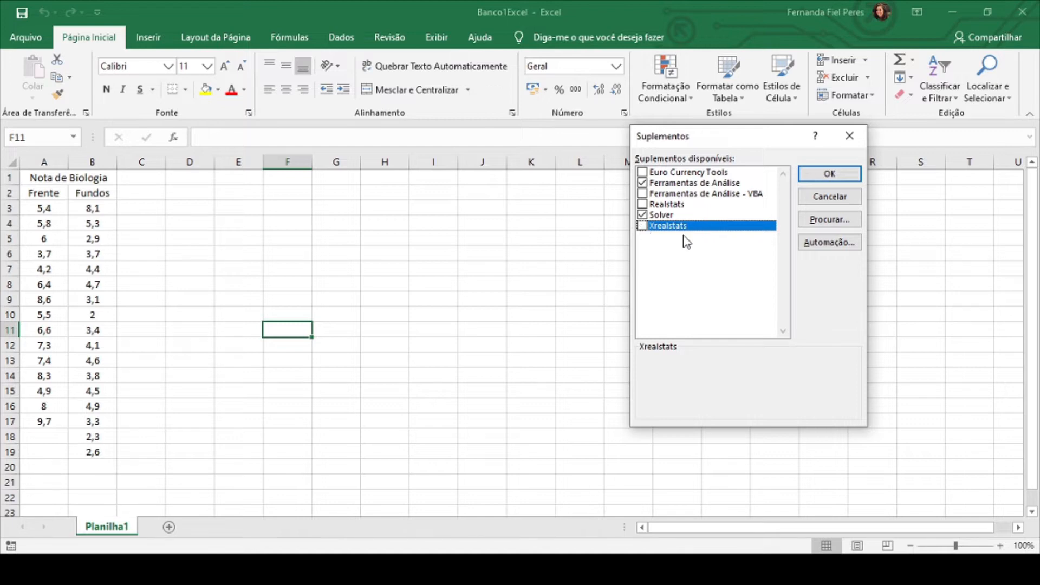
{"action": "left_click", "coordinate": [828, 177]}
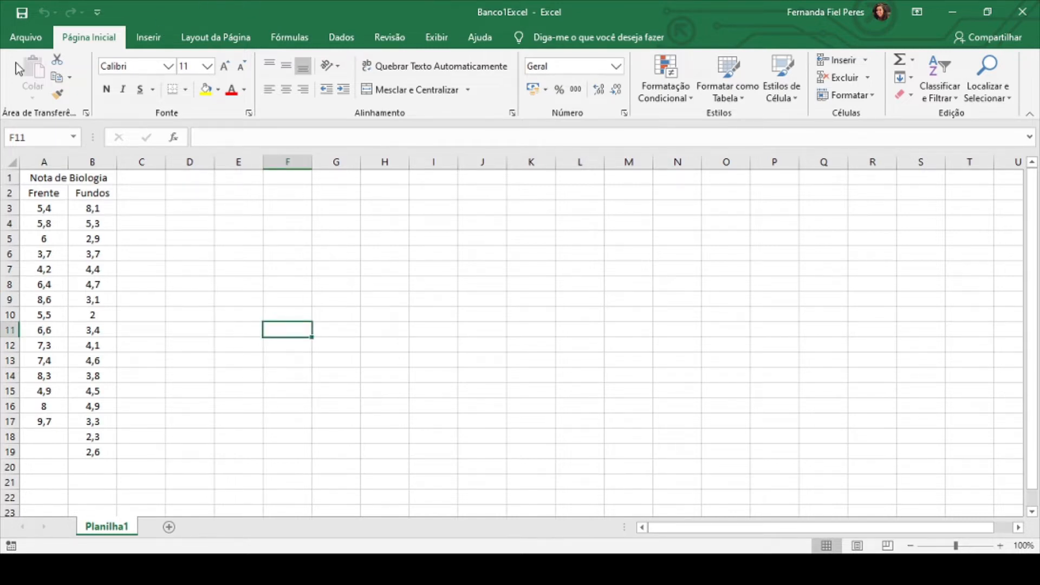
Re-enable the Xrealstats add-in in the Excel add-ins settings.
{"action": "left_click", "coordinate": [15, 44]}
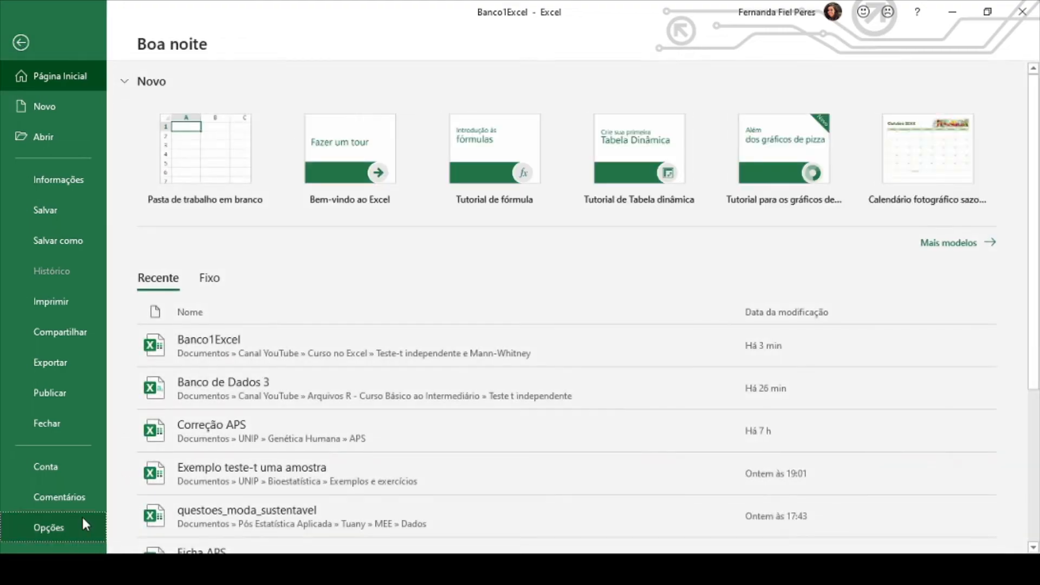
{"action": "left_click", "coordinate": [82, 521]}
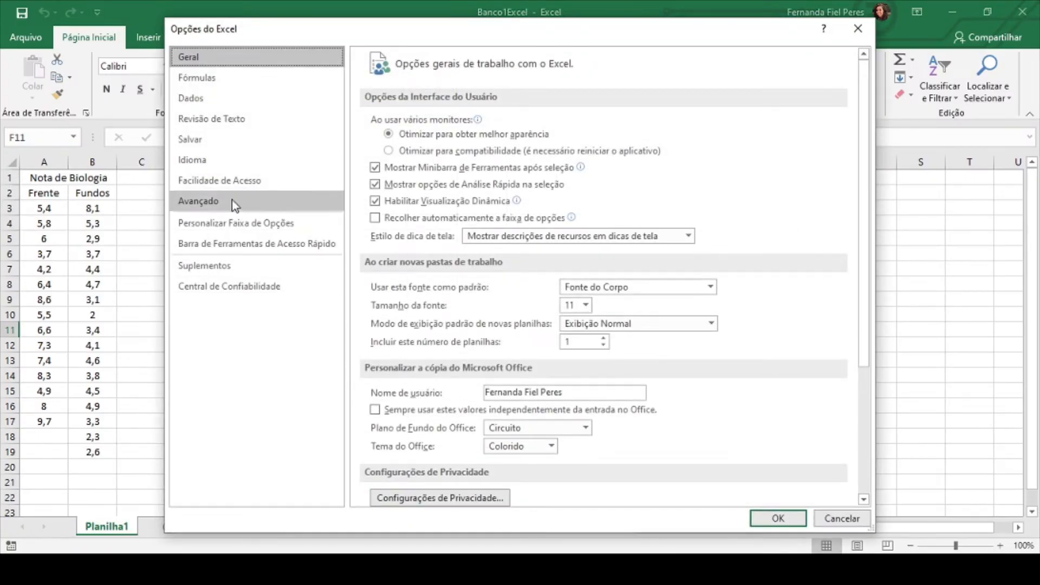
{"action": "left_click", "coordinate": [222, 265]}
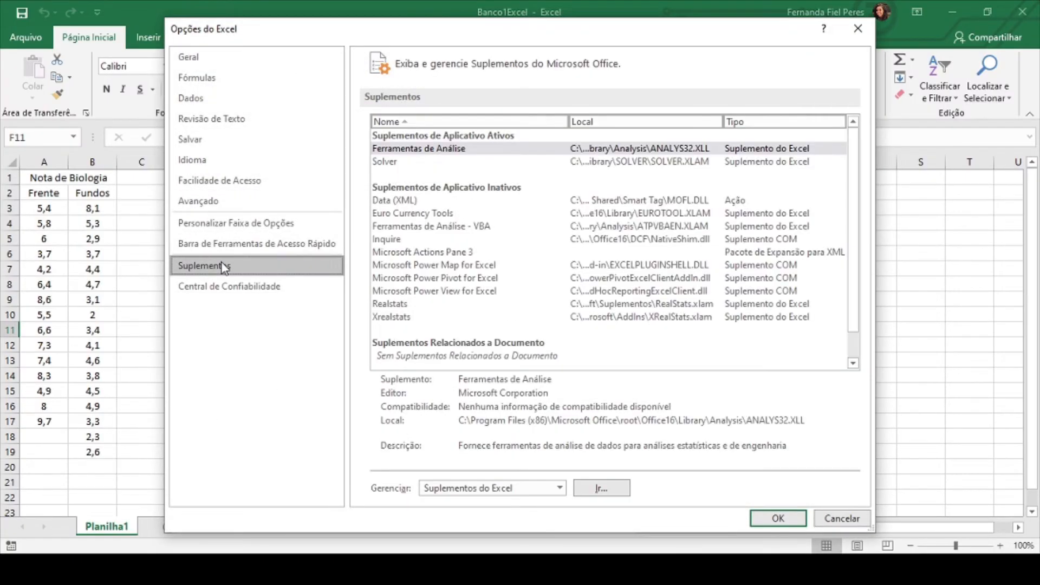
{"action": "left_click", "coordinate": [600, 488]}
{"action": "left_click", "coordinate": [675, 226]}
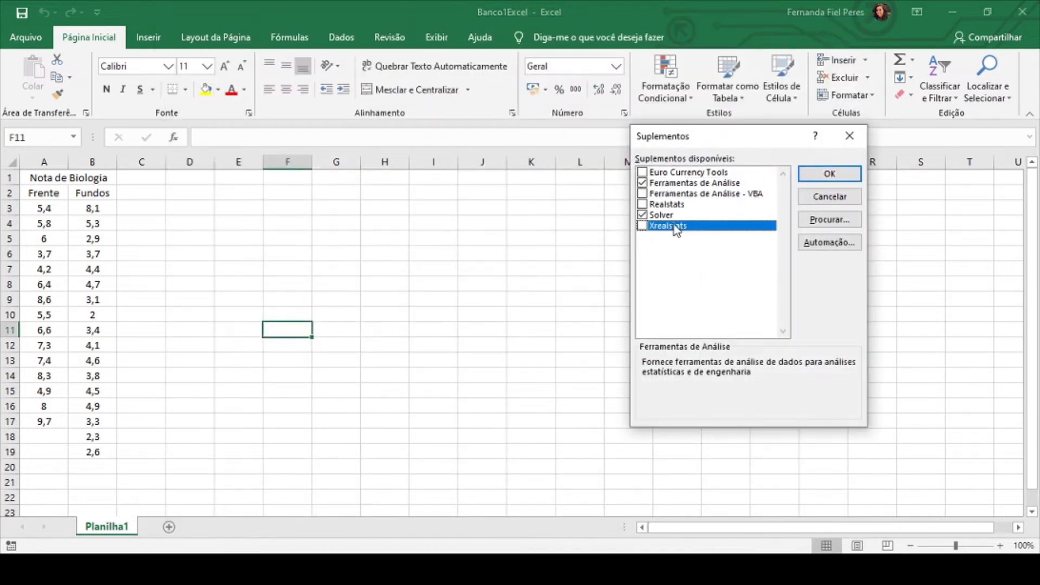
{"action": "left_click", "coordinate": [644, 226]}
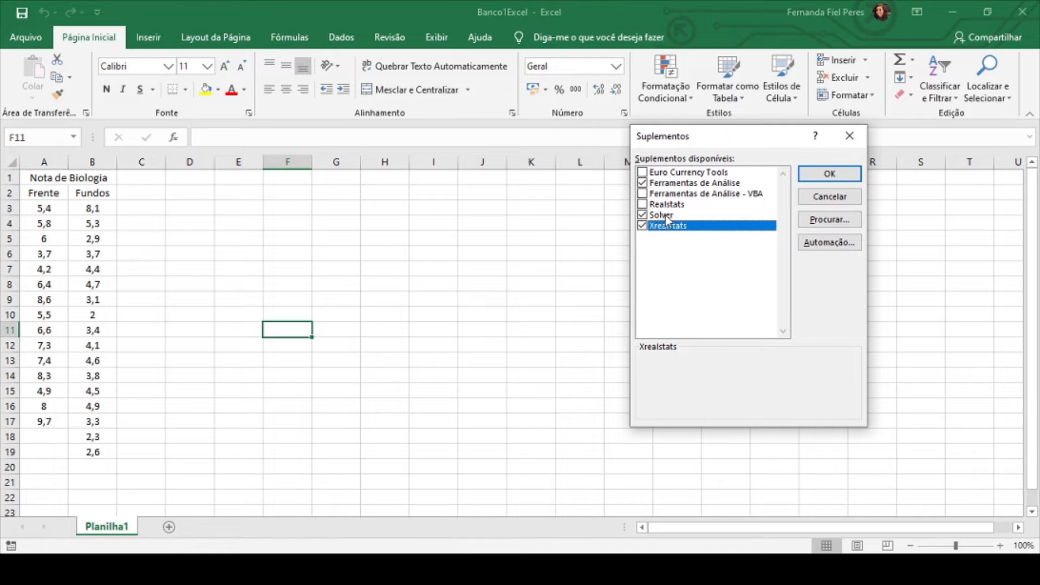
{"action": "left_click", "coordinate": [824, 175]}
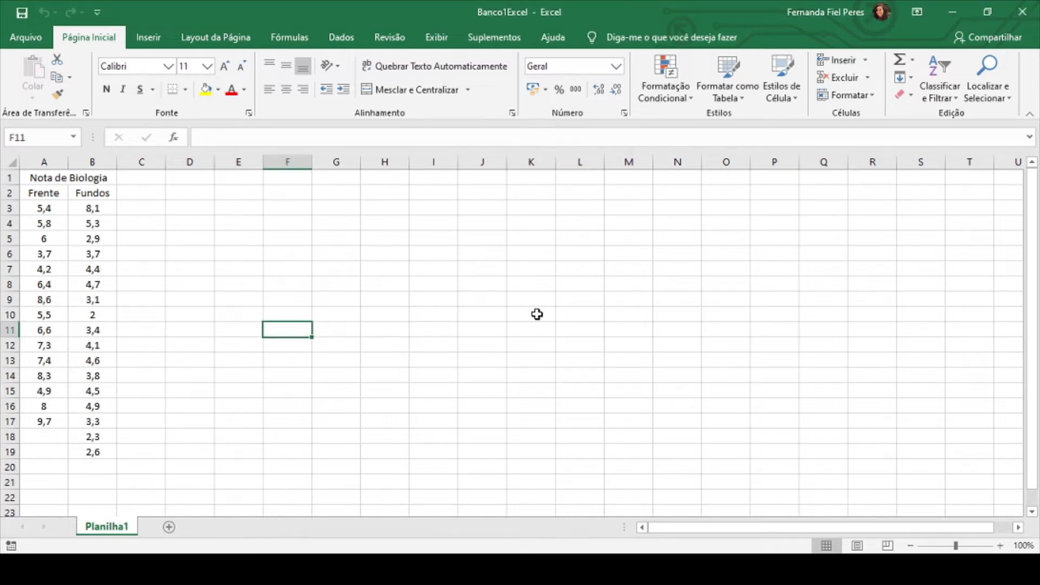
Check which commands the Real Statistics add-in offers.
{"action": "left_click", "coordinate": [495, 45]}
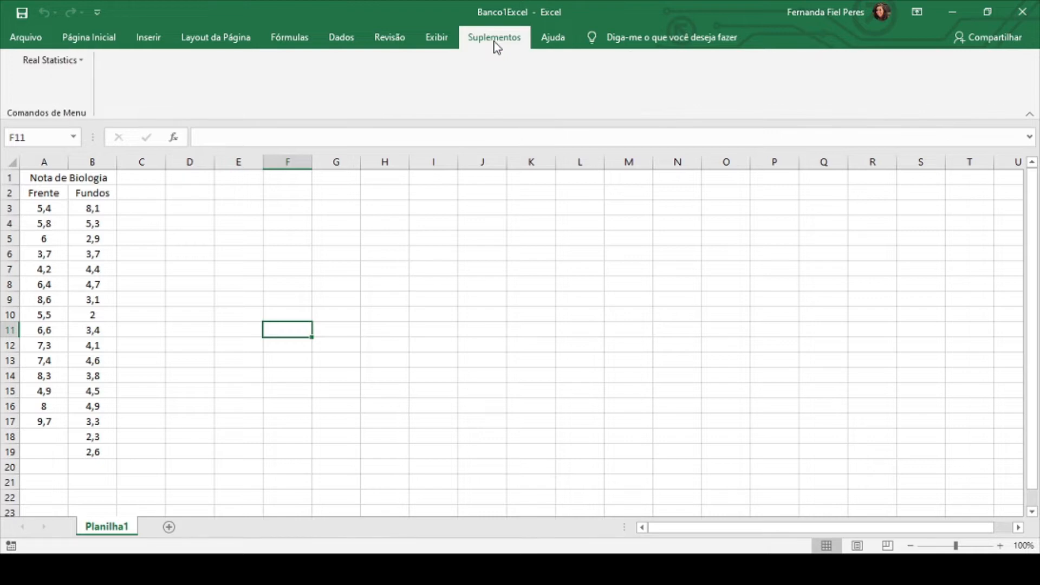
{"action": "left_click", "coordinate": [47, 60]}
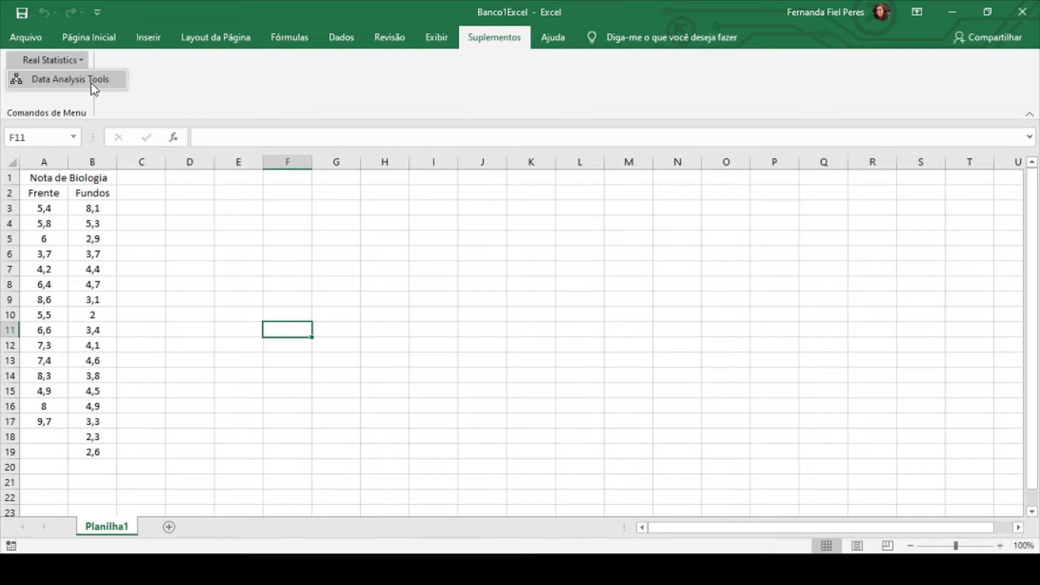
{"action": "left_click", "coordinate": [76, 61]}
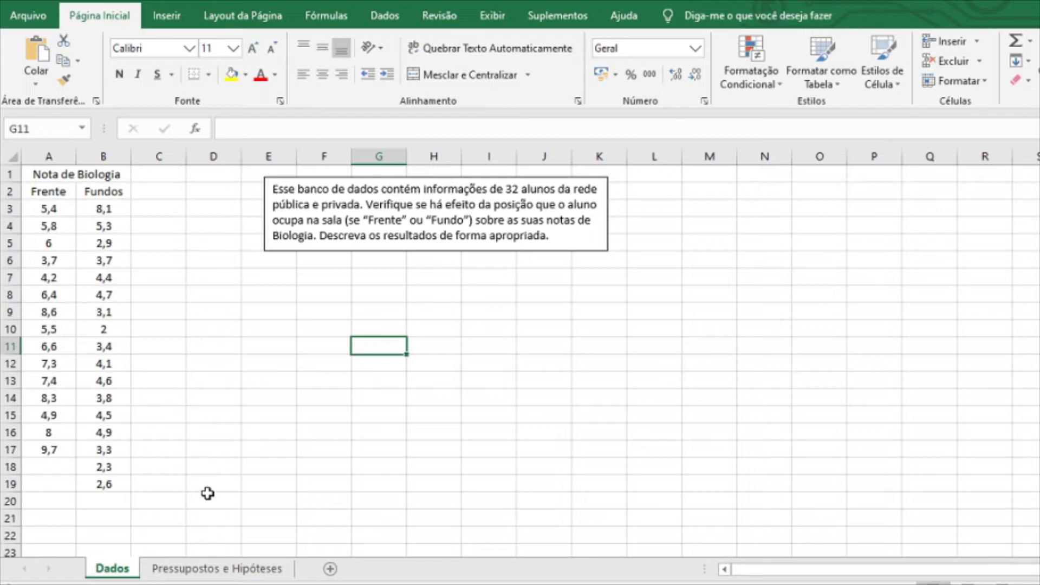
Review the assumptions of the independent t-test and the Mann-Whitney test on the Pressupostos e Hipóteses sheet.
{"action": "left_click", "coordinate": [212, 568]}
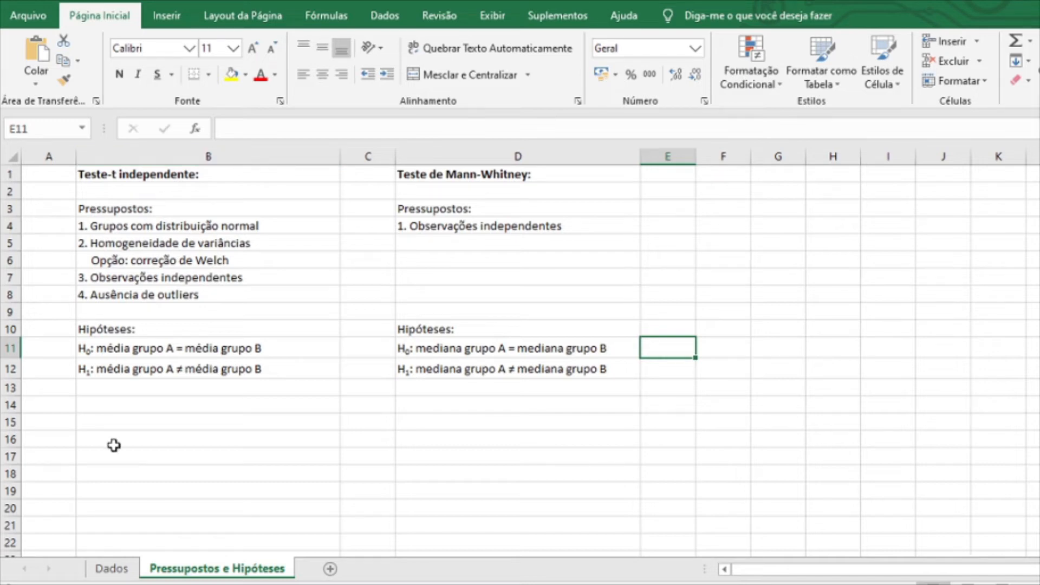
{"action": "left_click", "coordinate": [289, 233]}
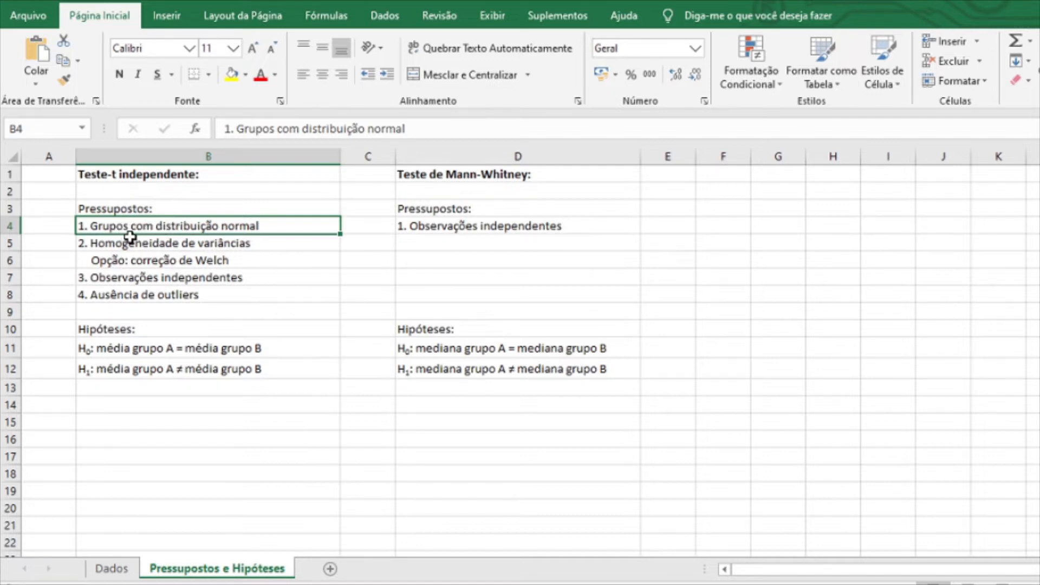
{"action": "left_click", "coordinate": [178, 249]}
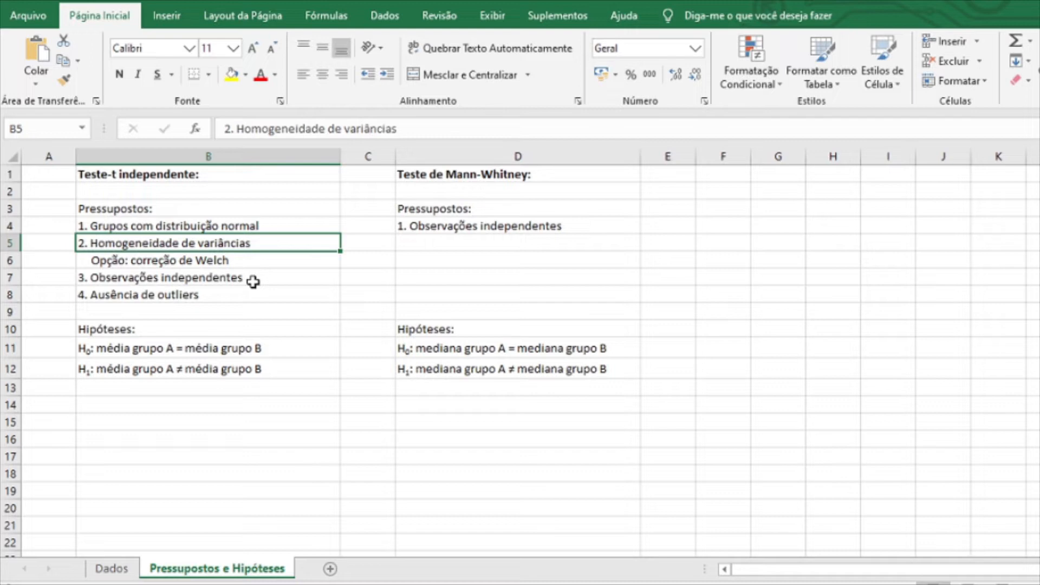
{"action": "left_click", "coordinate": [216, 281]}
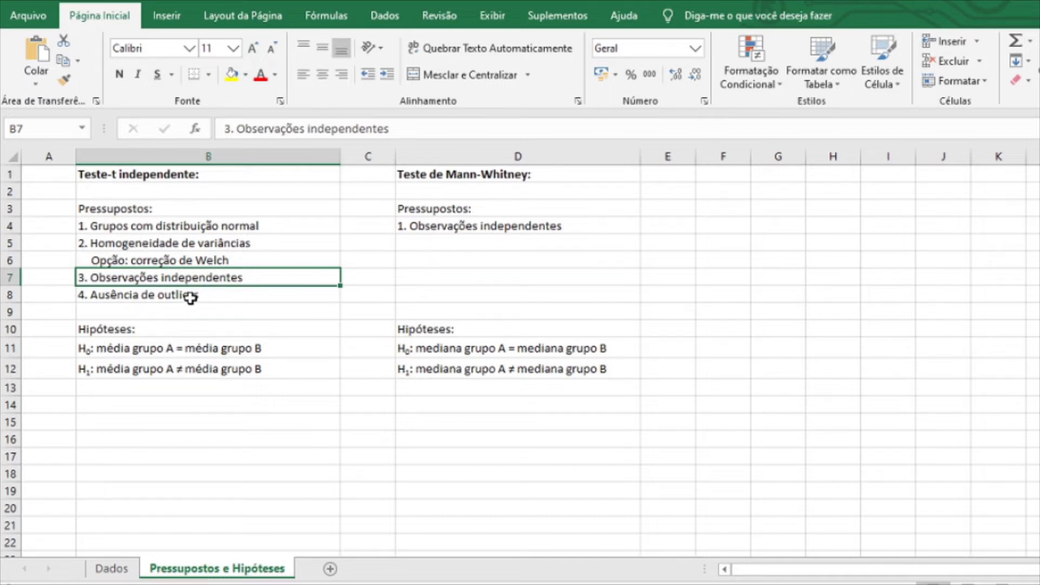
{"action": "left_click", "coordinate": [192, 296]}
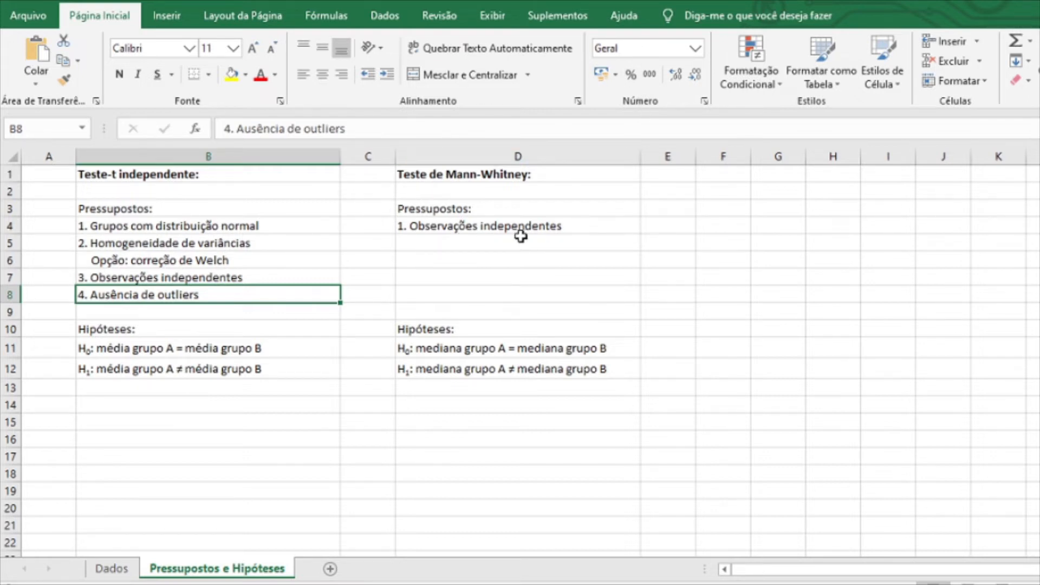
{"action": "left_click", "coordinate": [425, 229]}
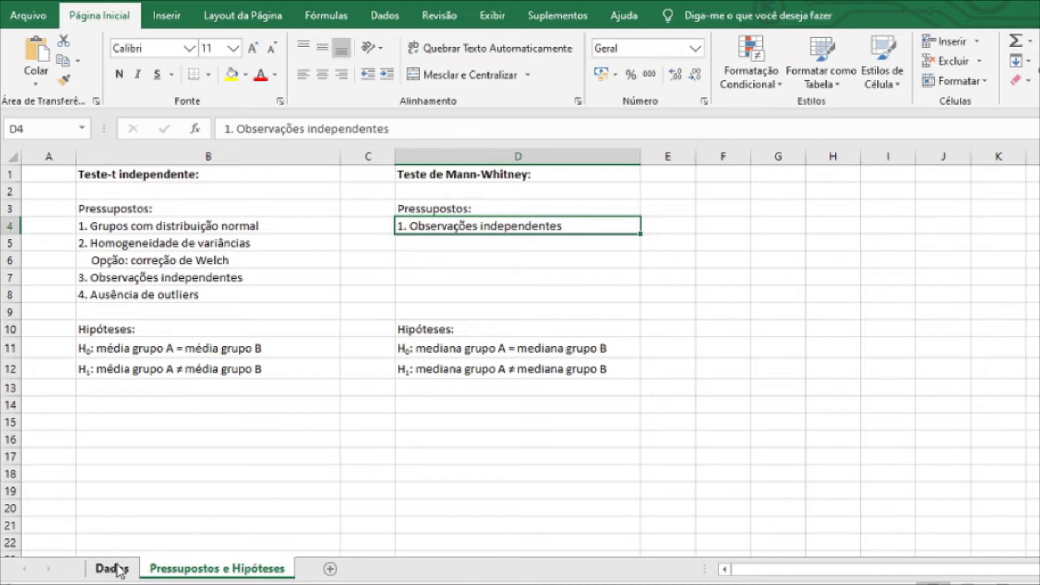
Compare the t-test notes in B1:B12 with the Mann-Whitney notes in D1:D12, rechecking the normality, outlier and variance assumptions.
{"action": "left_click_drag", "start_coordinate": [234, 176], "coordinate": [238, 372]}
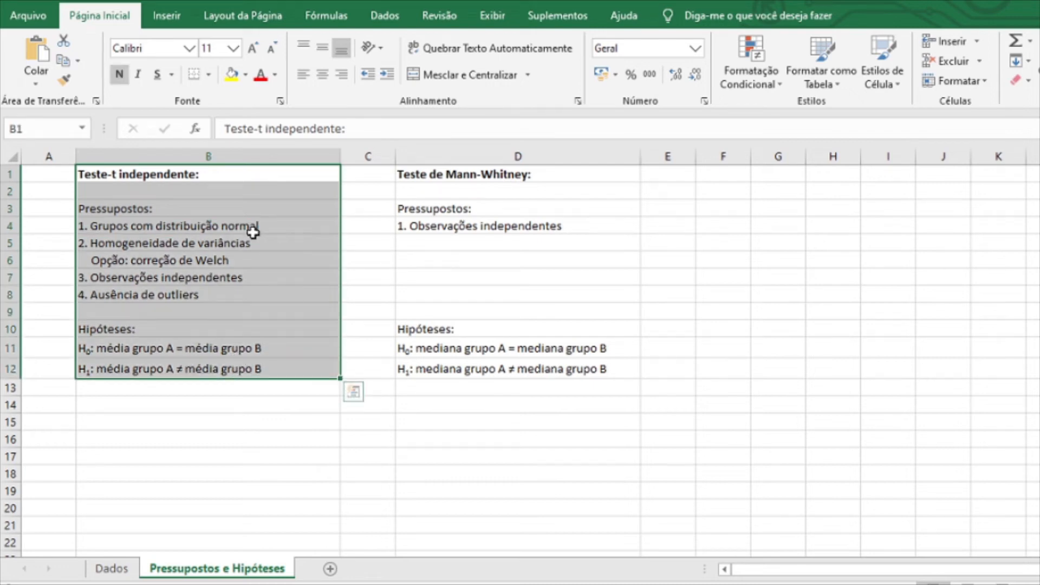
{"action": "left_click_drag", "start_coordinate": [501, 173], "coordinate": [527, 374]}
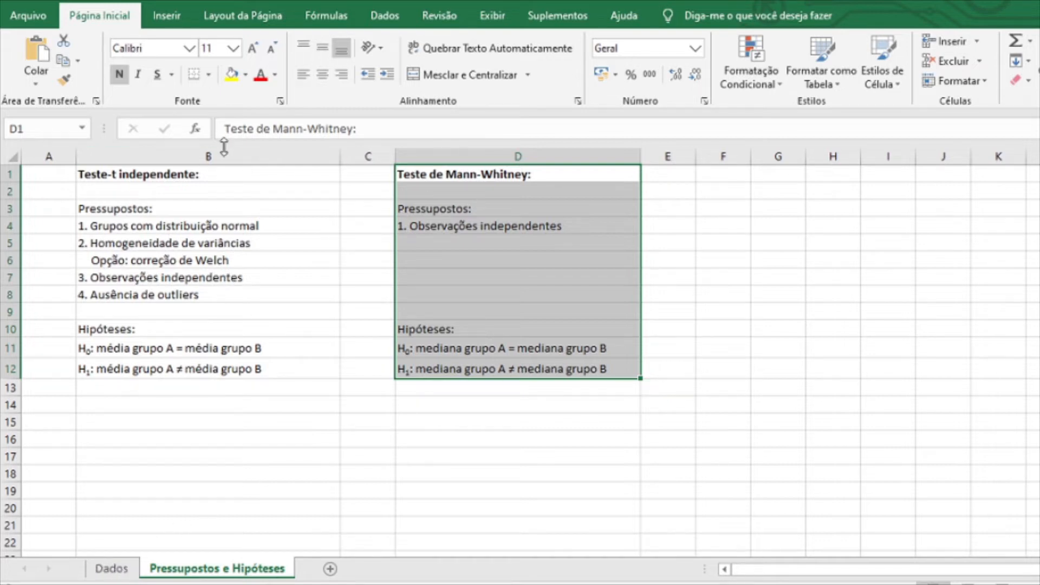
{"action": "left_click_drag", "start_coordinate": [215, 172], "coordinate": [200, 381]}
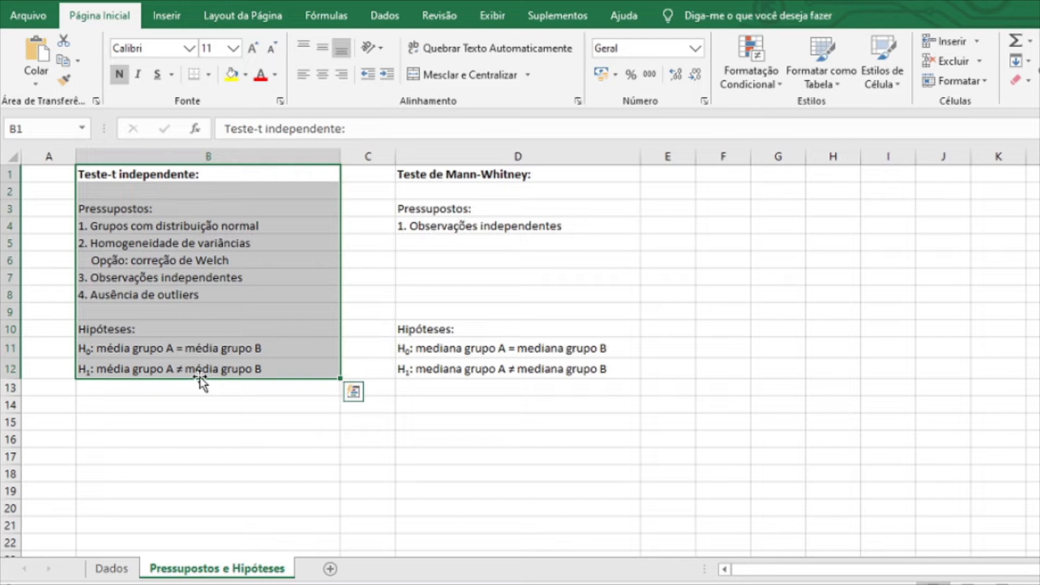
{"action": "left_click", "coordinate": [234, 227]}
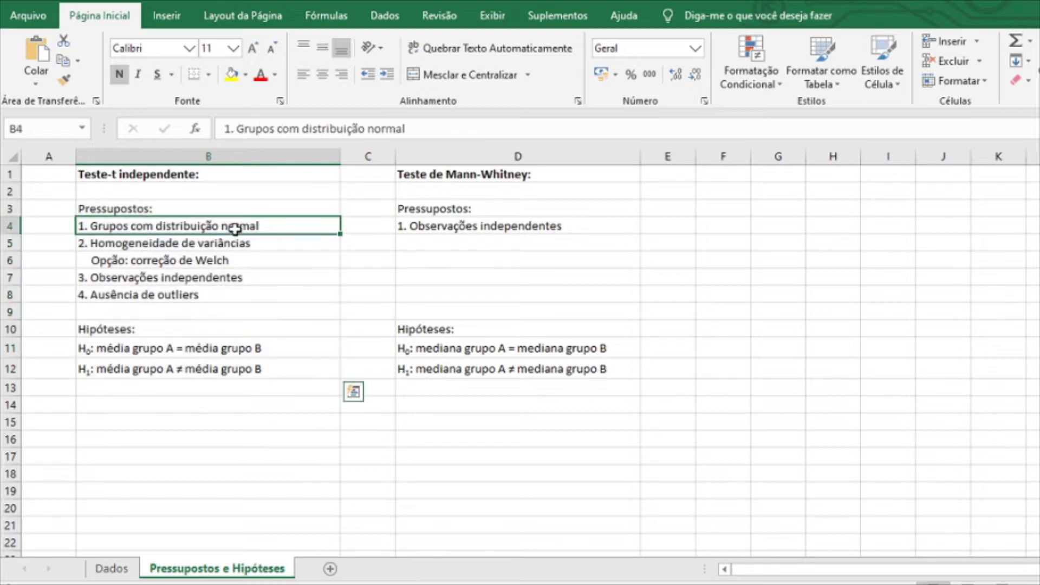
{"action": "left_click", "coordinate": [199, 294]}
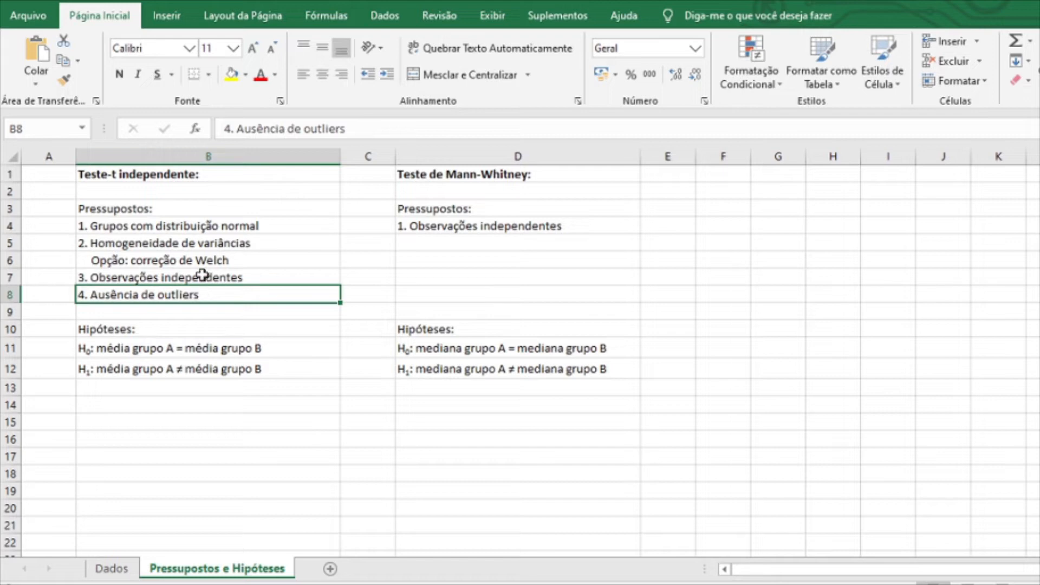
{"action": "left_click", "coordinate": [216, 244]}
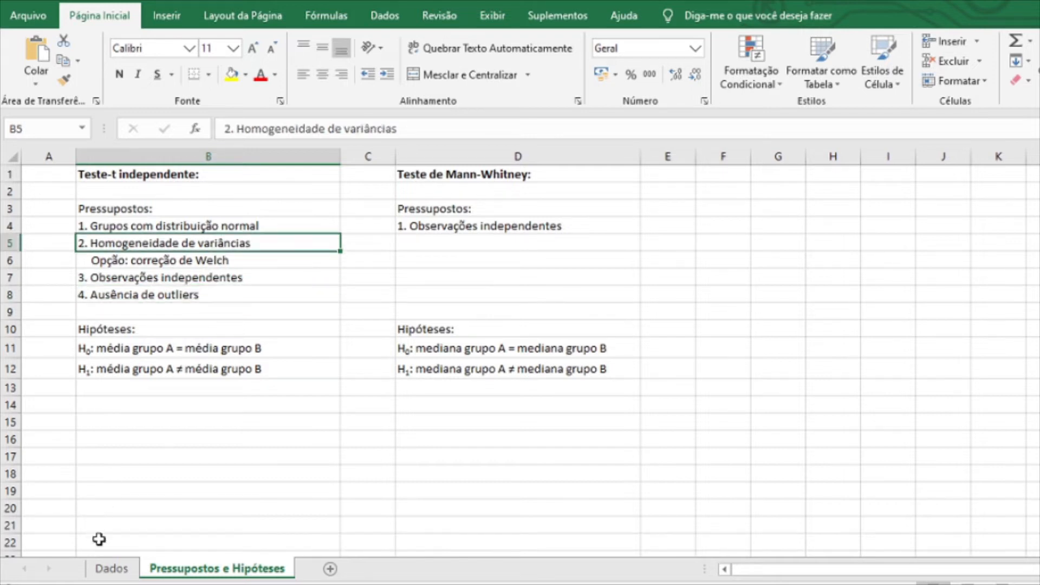
Return to the Dados sheet and start the Real Statistics Descriptive Statistics and Normality analysis.
{"action": "left_click", "coordinate": [111, 569]}
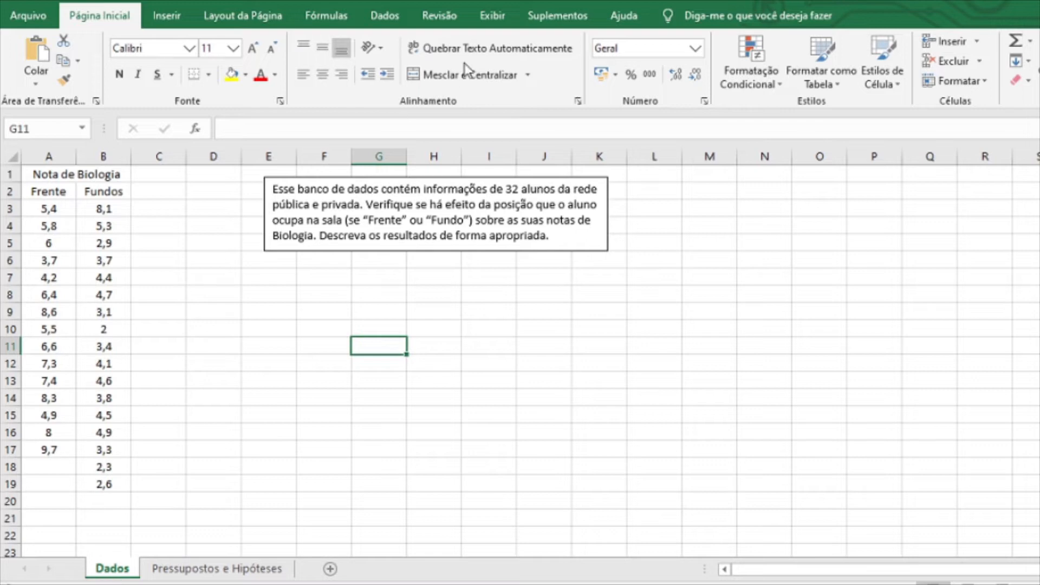
{"action": "left_click", "coordinate": [572, 24]}
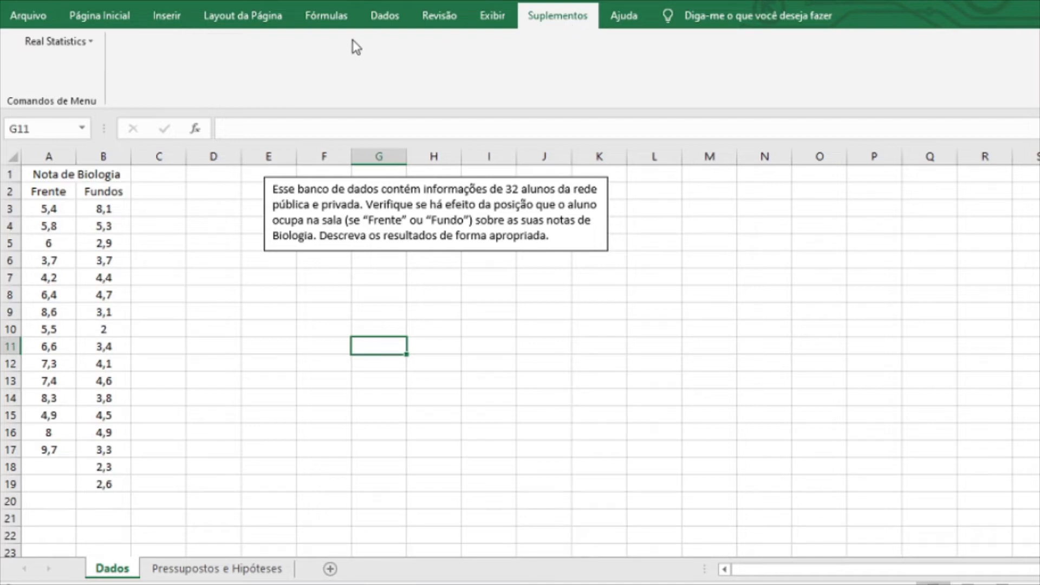
{"action": "left_click", "coordinate": [70, 47]}
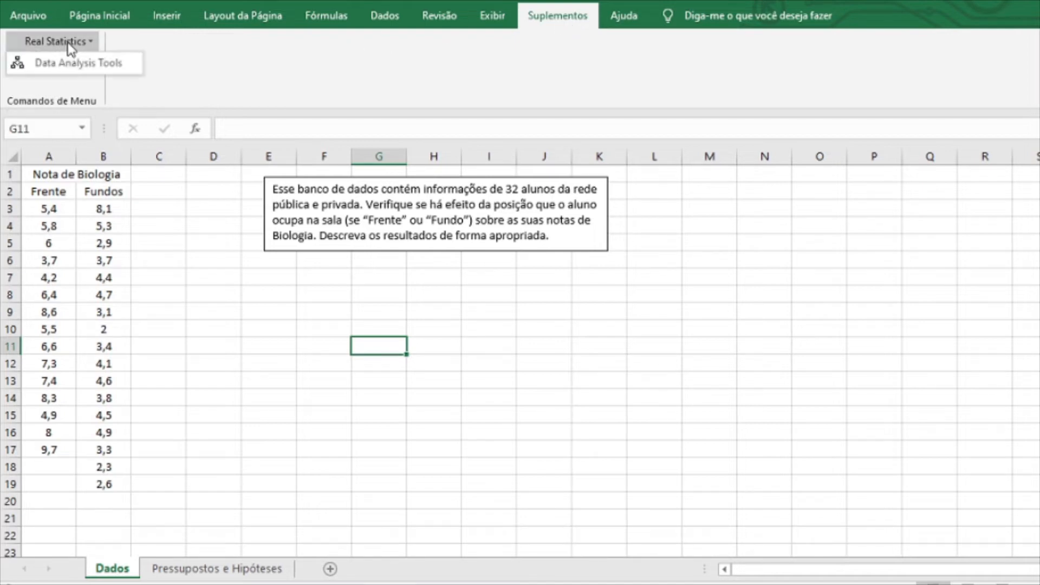
{"action": "left_click", "coordinate": [44, 65]}
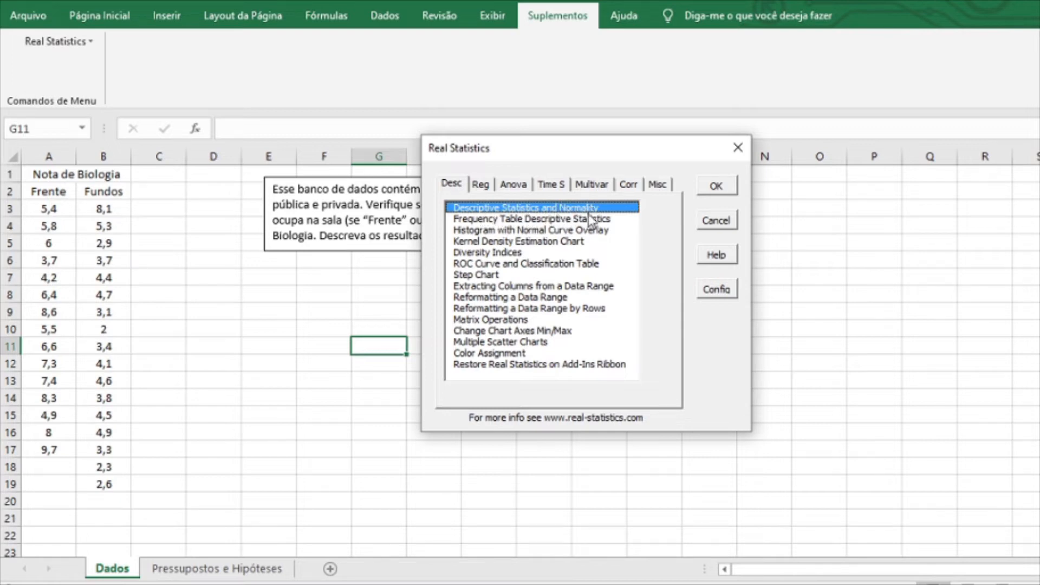
{"action": "left_click", "coordinate": [716, 187]}
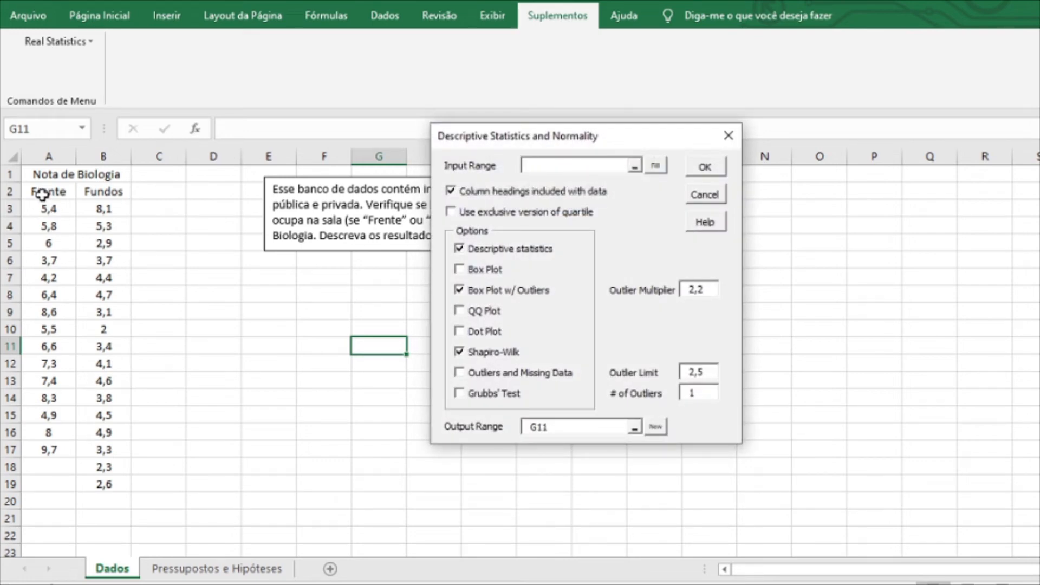
Set the analysis input range to A2:B19 and the output range to cell E8 on the Dados sheet.
{"action": "left_click_drag", "start_coordinate": [44, 195], "coordinate": [100, 483]}
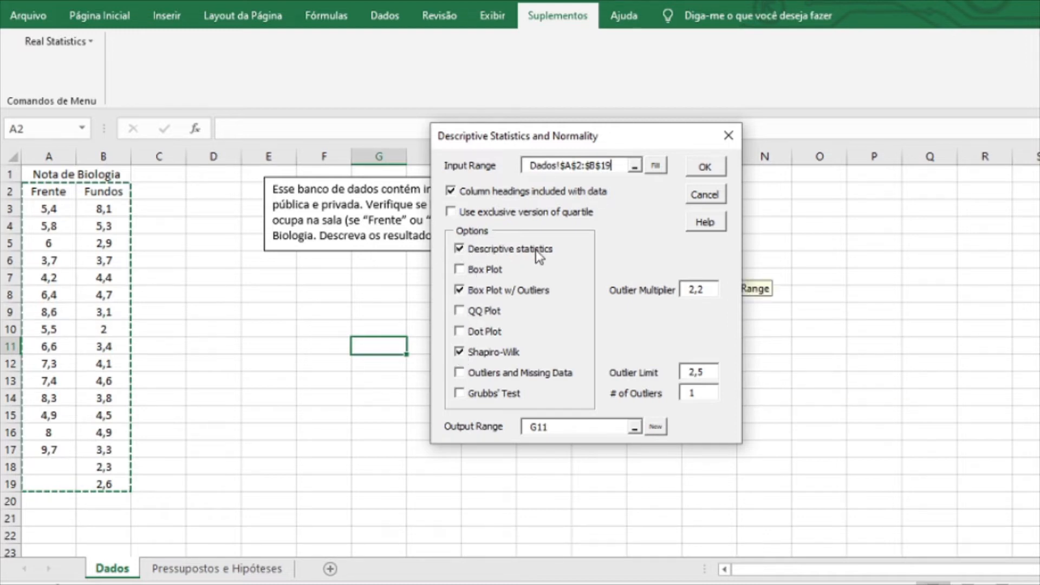
{"action": "double_click", "coordinate": [575, 424]}
{"action": "key", "text": "BackSpace"}
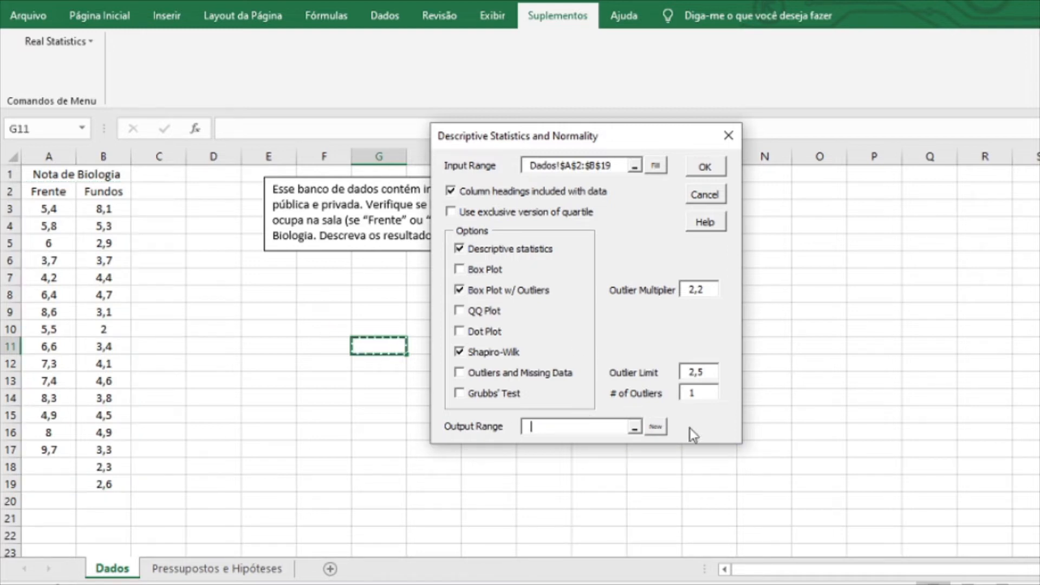
{"action": "left_click", "coordinate": [275, 299]}
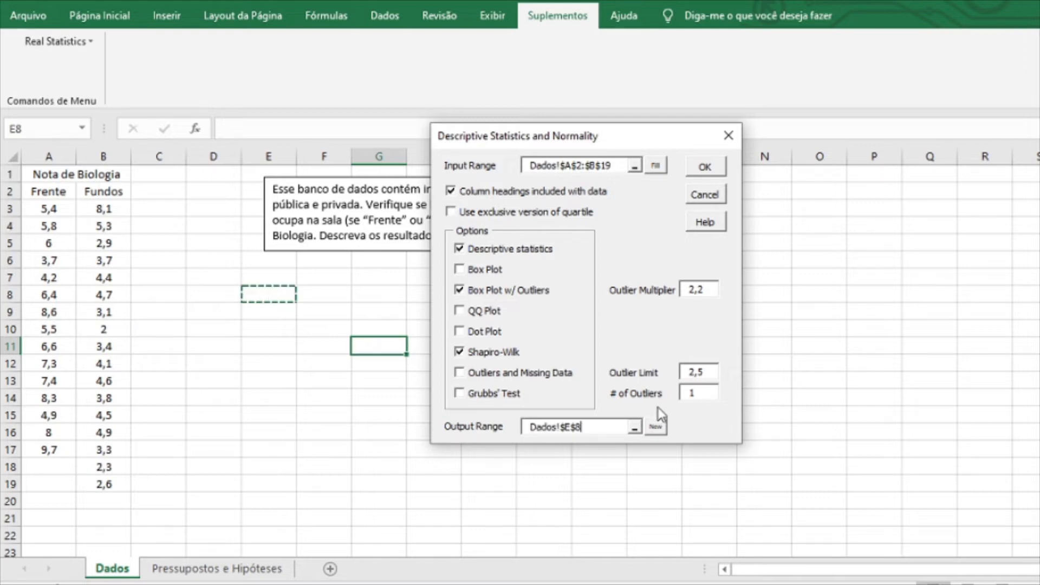
Direct the analysis output to a new worksheet instead of cell E8 and run the descriptive statistics, box plot and Shapiro-Wilk analysis.
{"action": "left_click", "coordinate": [657, 427]}
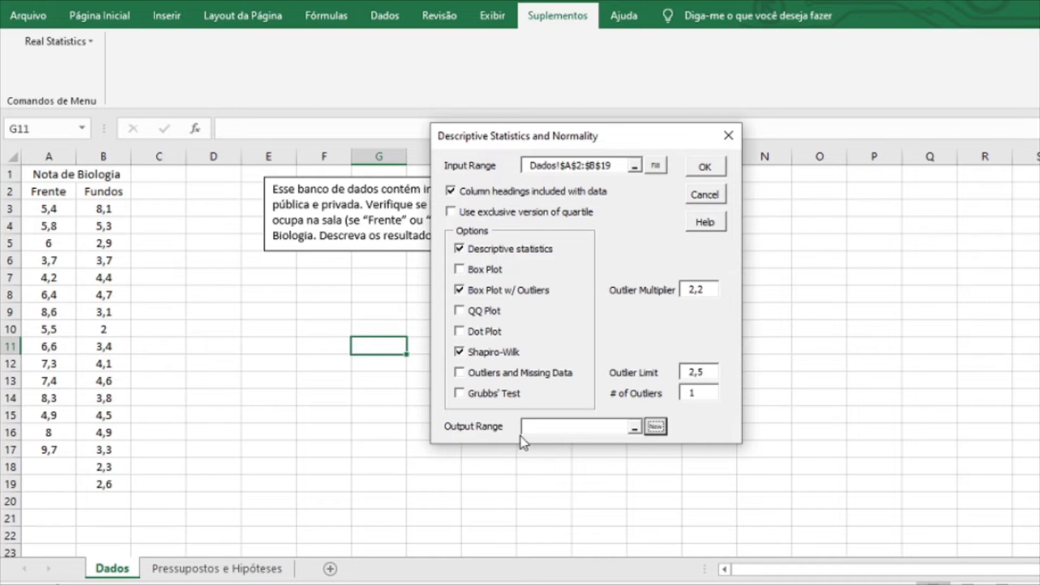
{"action": "left_click", "coordinate": [706, 167]}
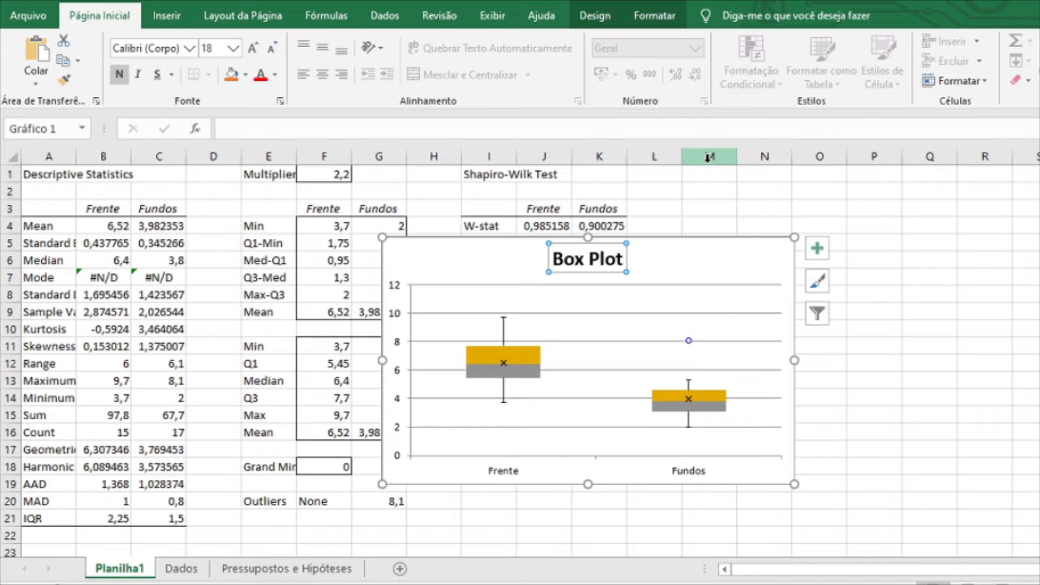
Move the box plot clear of the result tables and widen column A to fit the descriptive statistics labels.
{"action": "left_click_drag", "start_coordinate": [673, 236], "coordinate": [963, 196]}
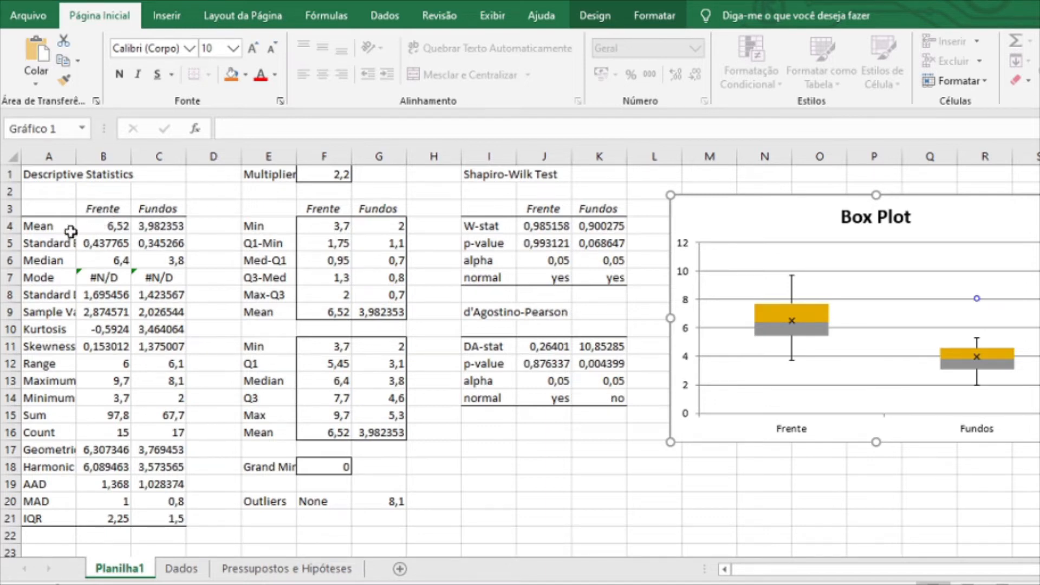
{"action": "left_click", "coordinate": [39, 232]}
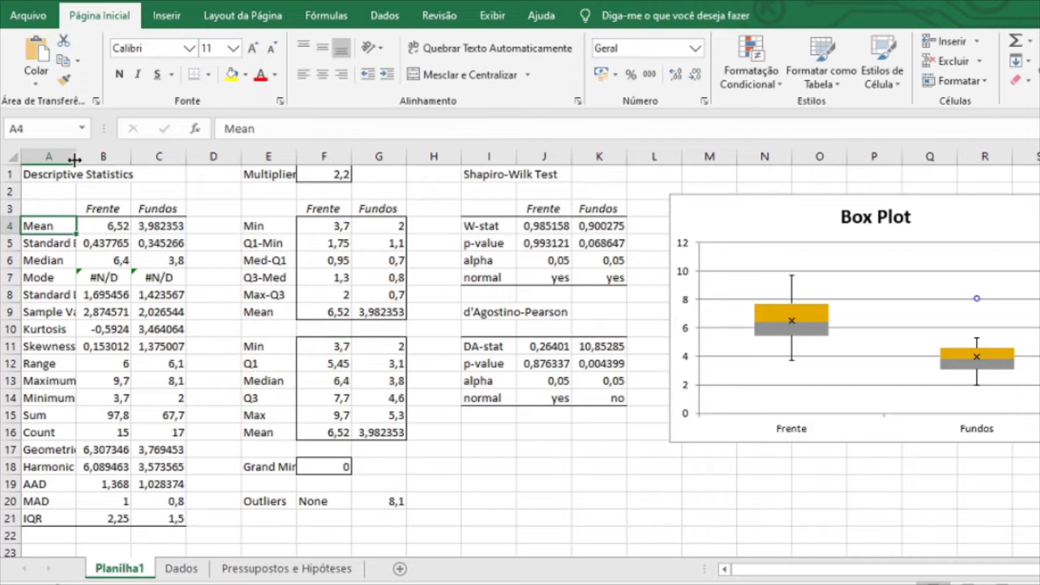
{"action": "left_click_drag", "start_coordinate": [76, 156], "coordinate": [139, 156]}
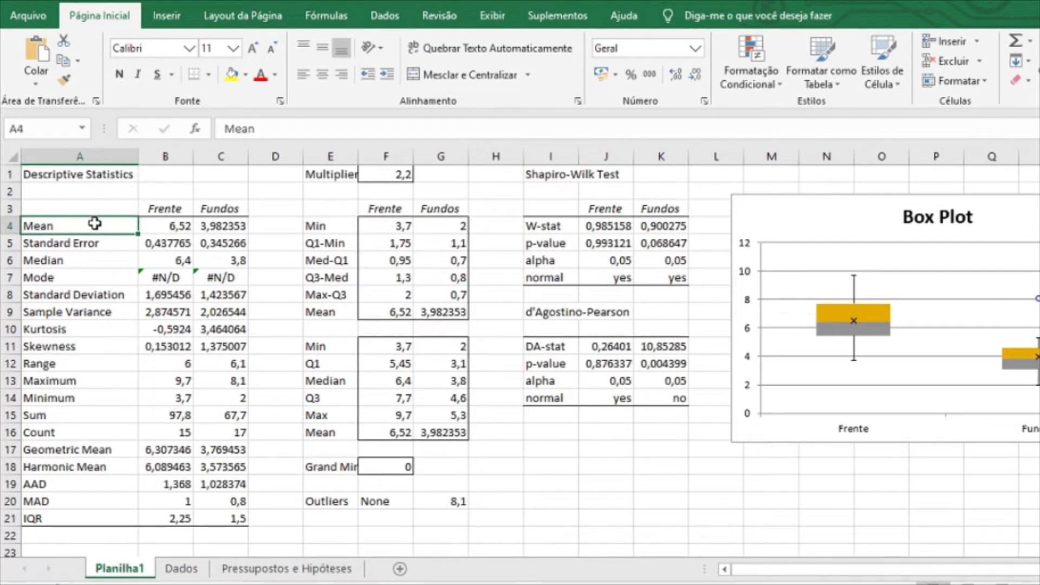
Review the descriptive statistics row by row from Mean in A4 to IQR in A21, checking the Mode cells of both groups.
{"action": "key", "text": "Down"}
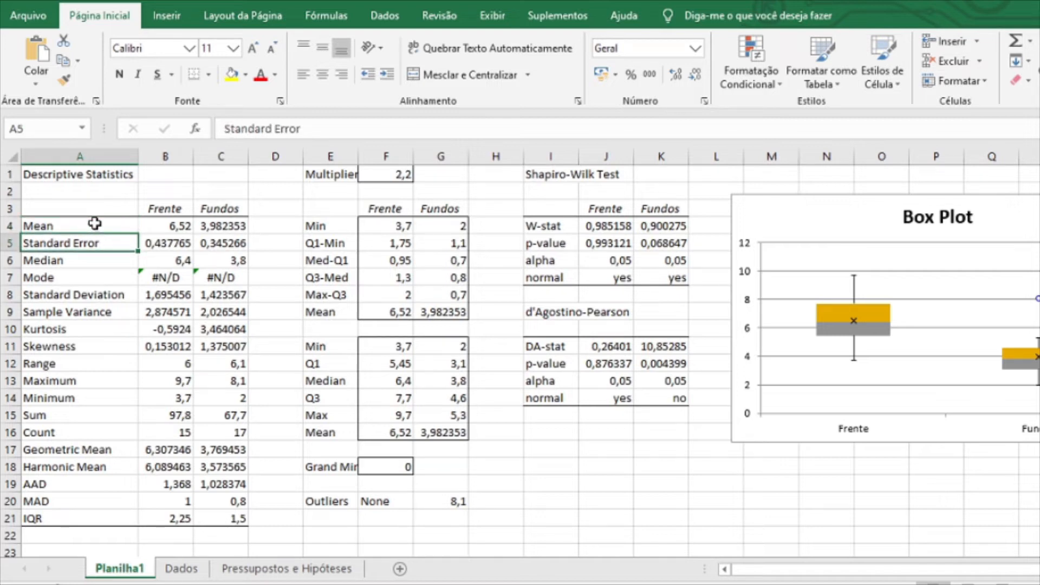
{"action": "key", "text": "Down"}
{"action": "key", "text": "Down"}
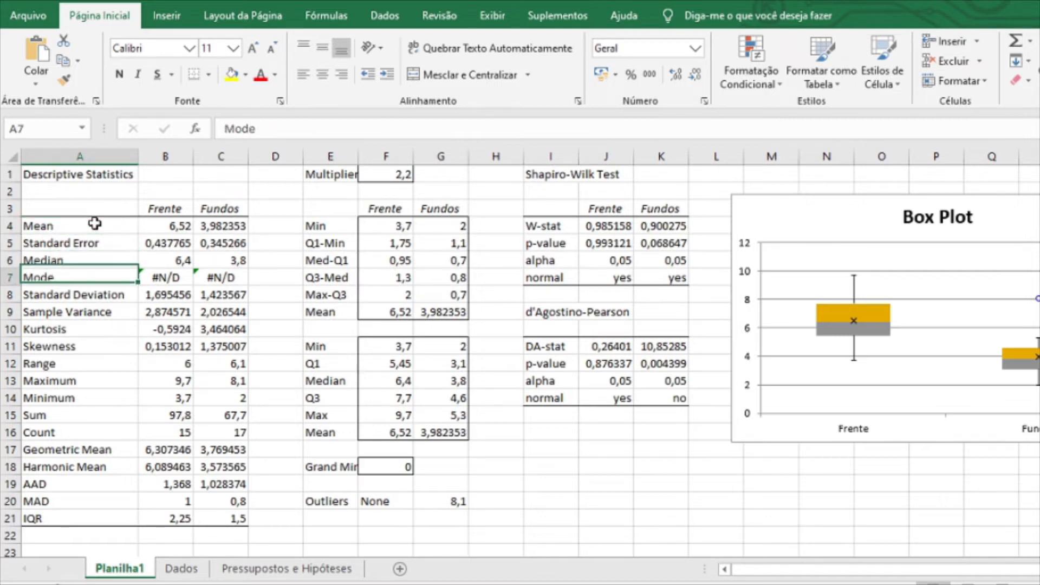
{"action": "key", "text": "Right"}
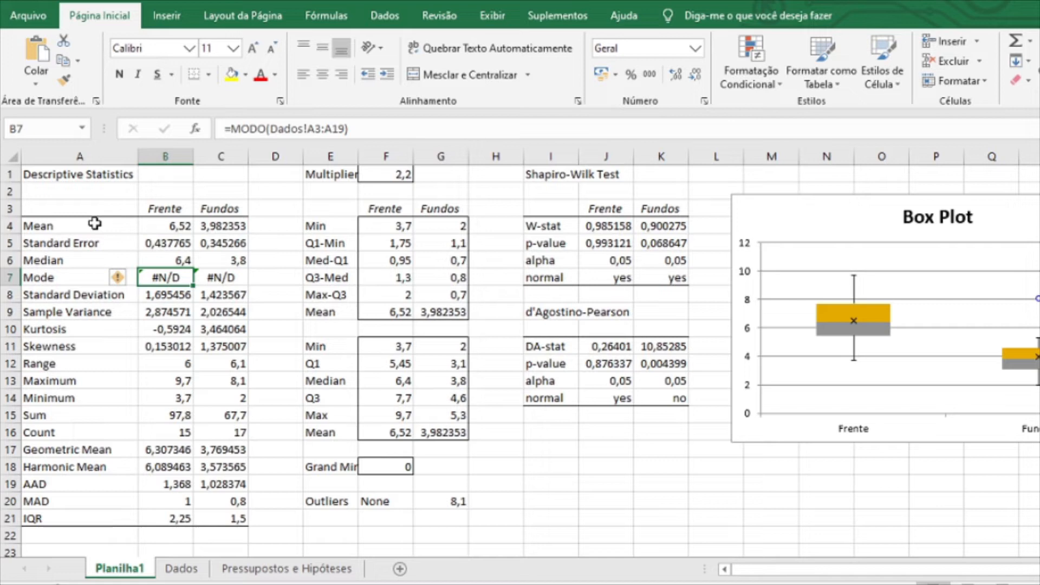
{"action": "key", "text": "Right"}
{"action": "key", "text": "Left"}
{"action": "key", "text": "Left"}
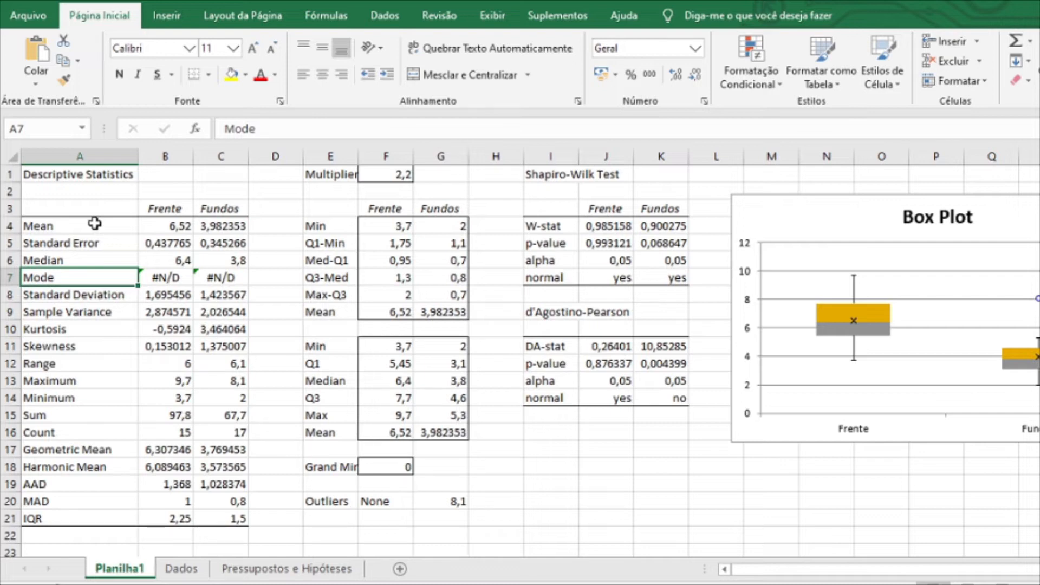
{"action": "key", "text": "Down"}
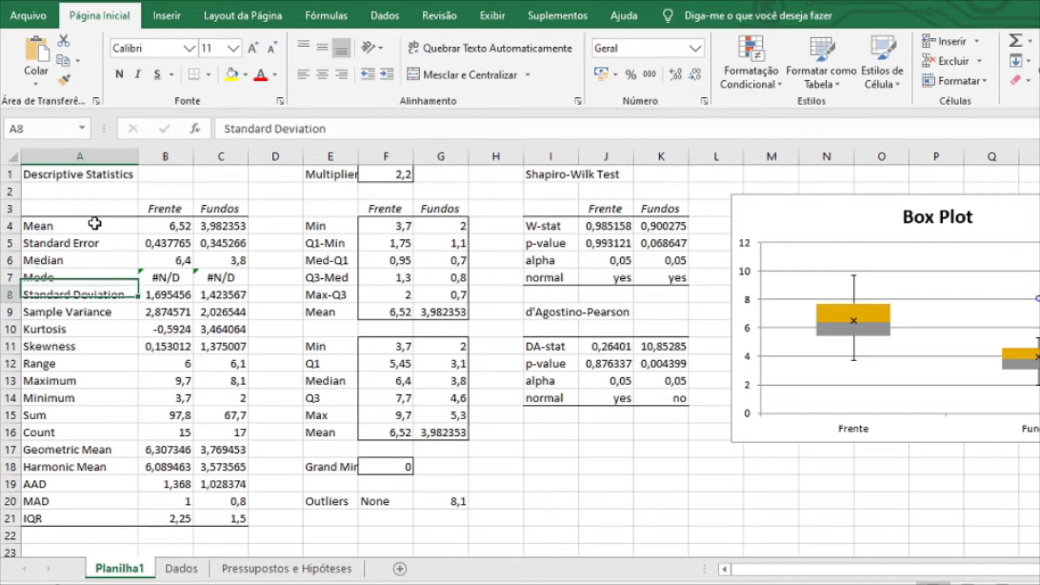
{"action": "key", "text": "Down"}
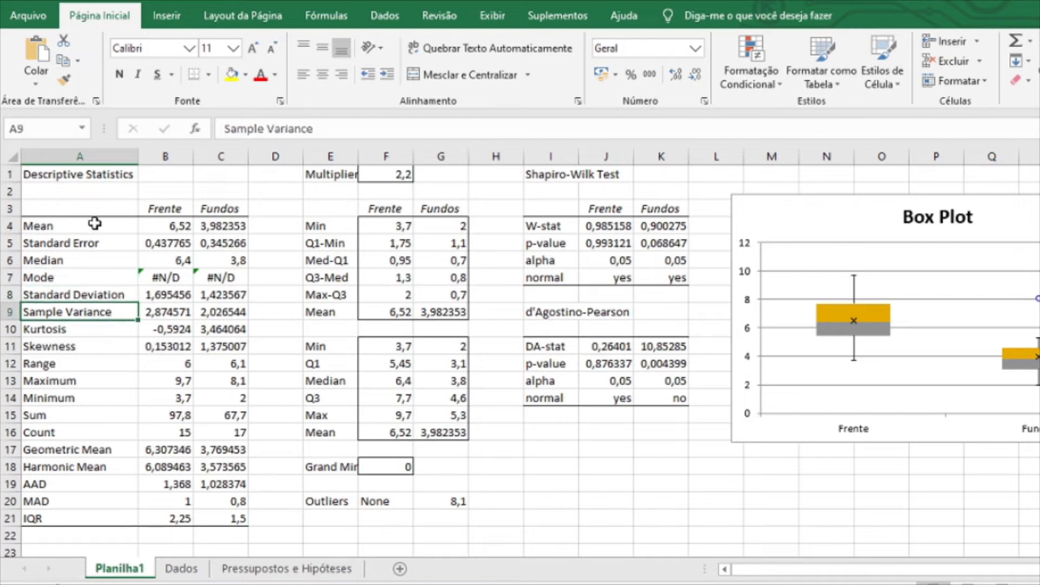
{"action": "key", "text": "Down"}
{"action": "key", "text": "Down"}
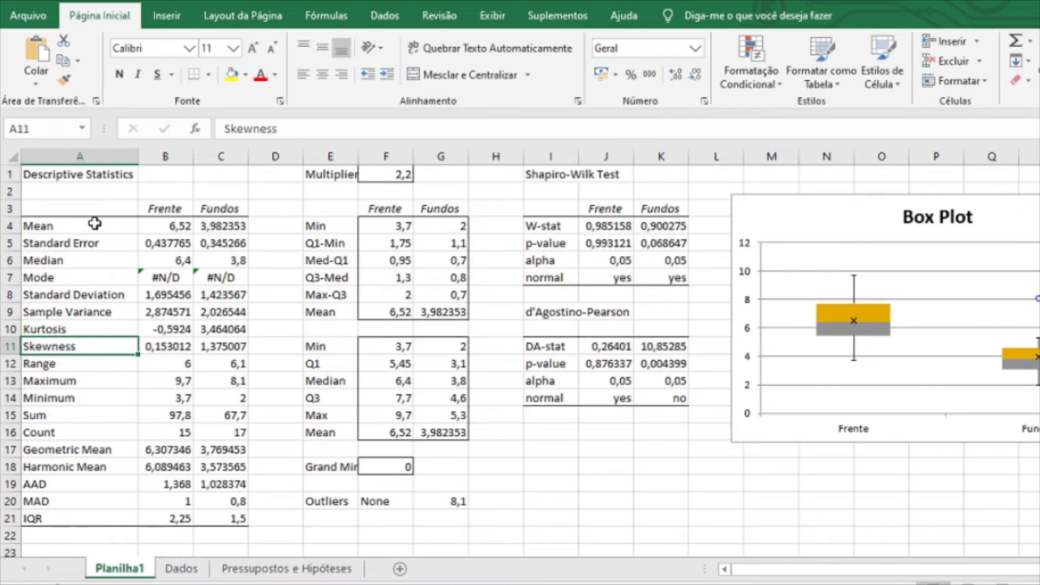
{"action": "key", "text": "Down"}
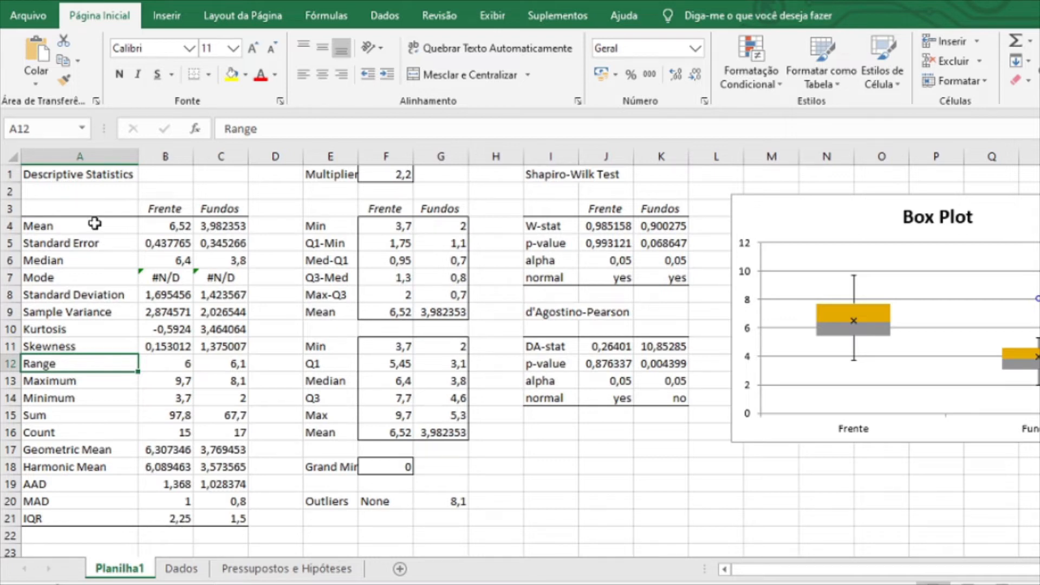
{"action": "key", "text": "Down"}
{"action": "key", "text": "Down"}
{"action": "key", "text": "Down"}
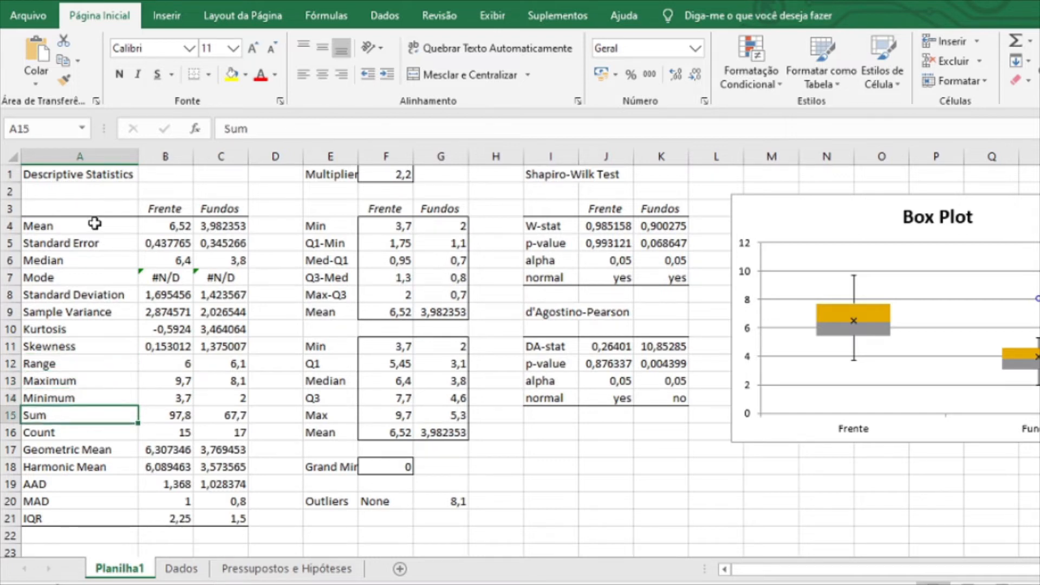
{"action": "key", "text": "Down"}
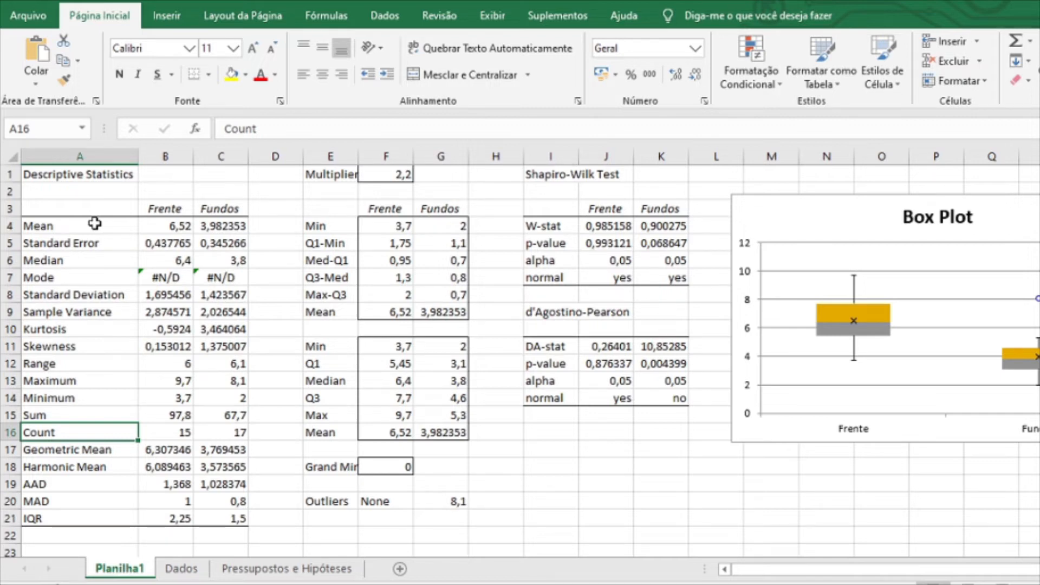
{"action": "key", "text": "Down"}
{"action": "key", "text": "Down"}
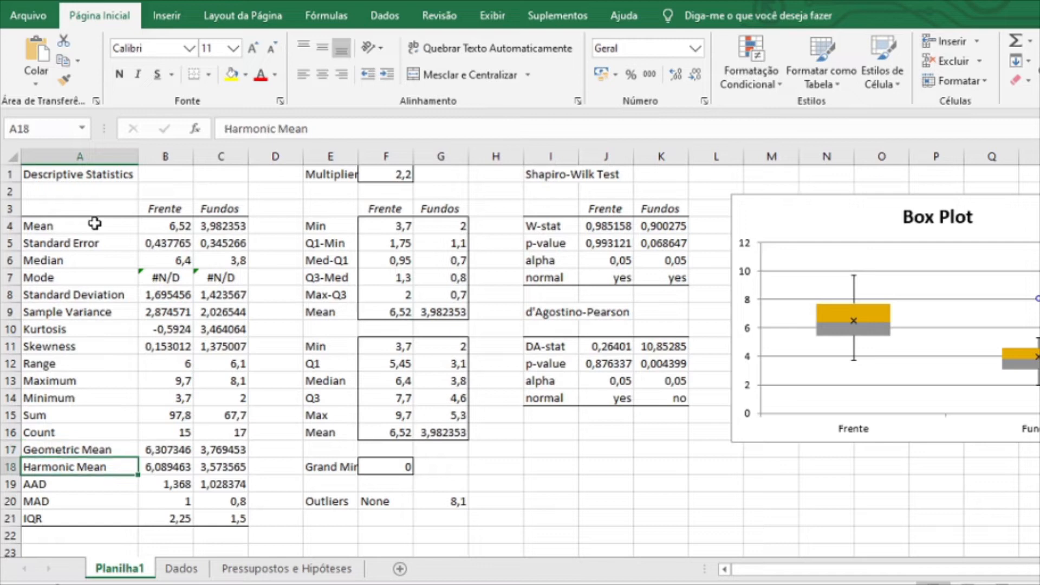
{"action": "key", "text": "Down"}
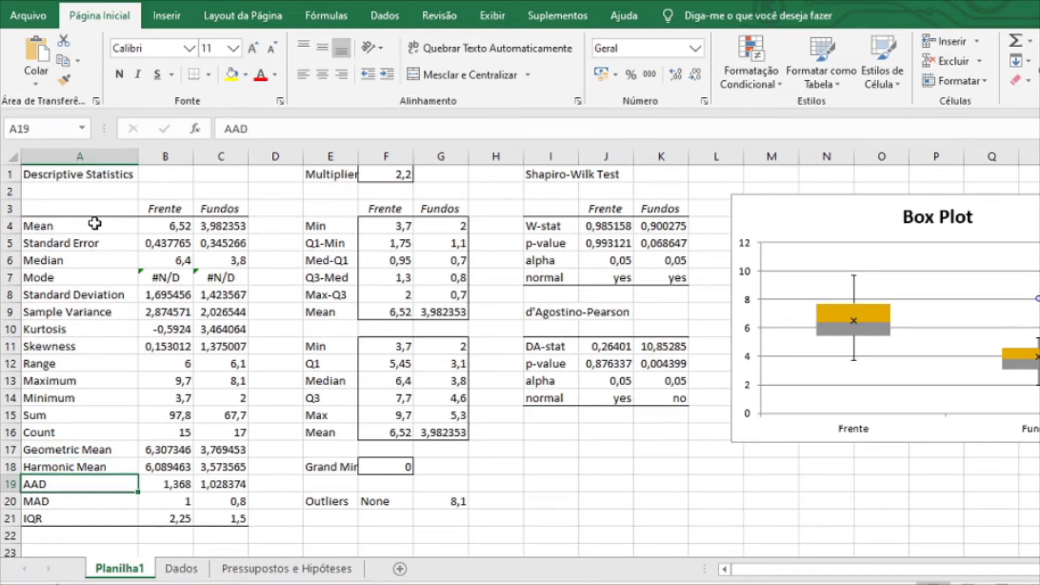
{"action": "key", "text": "Down"}
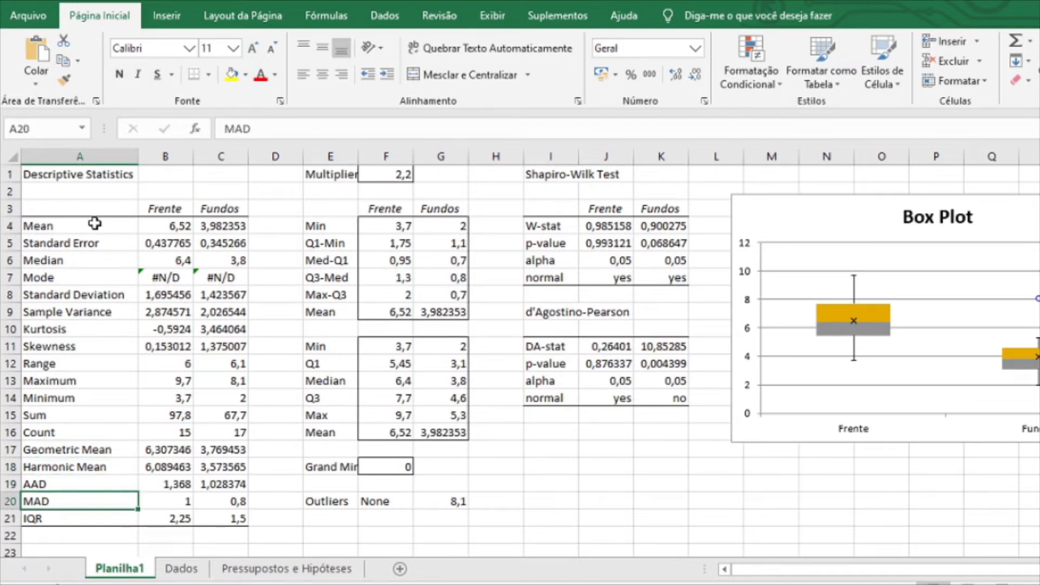
{"action": "key", "text": "Down"}
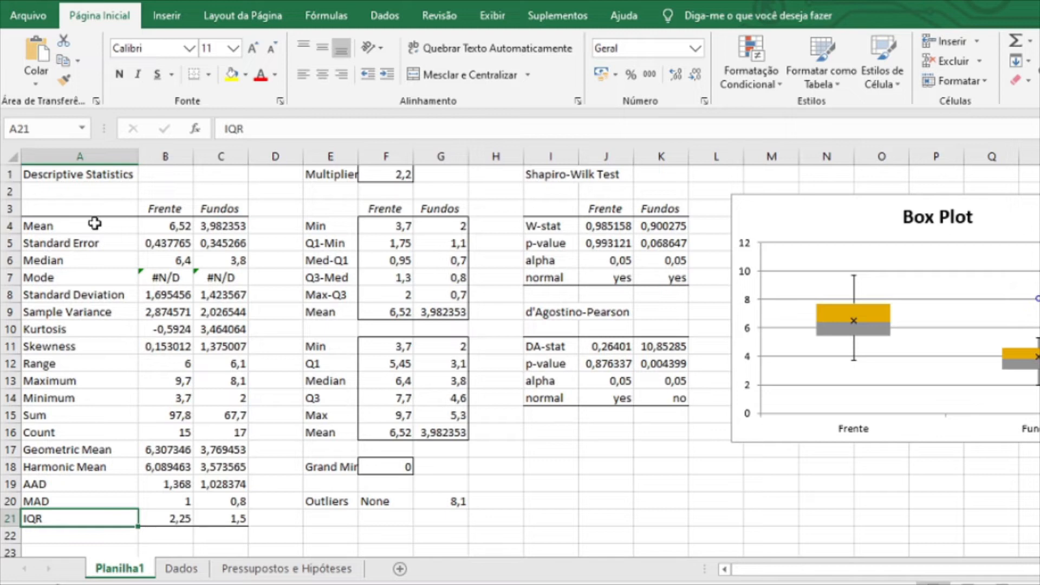
Compare the Frente and Fundos means, check the Frente standard deviation, and examine the quartile tables in E2:G16.
{"action": "key", "text": "Up"}
{"action": "key", "text": "Up"}
{"action": "key", "text": "Up"}
{"action": "key", "text": "Up"}
{"action": "key", "text": "Up"}
{"action": "key", "text": "Up"}
{"action": "key", "text": "Up"}
{"action": "key", "text": "Up"}
{"action": "key", "text": "Up"}
{"action": "key", "text": "Up"}
{"action": "key", "text": "Up"}
{"action": "key", "text": "Up"}
{"action": "key", "text": "Up"}
{"action": "key", "text": "Up"}
{"action": "key", "text": "Up"}
{"action": "key", "text": "Up"}
{"action": "key", "text": "Up"}
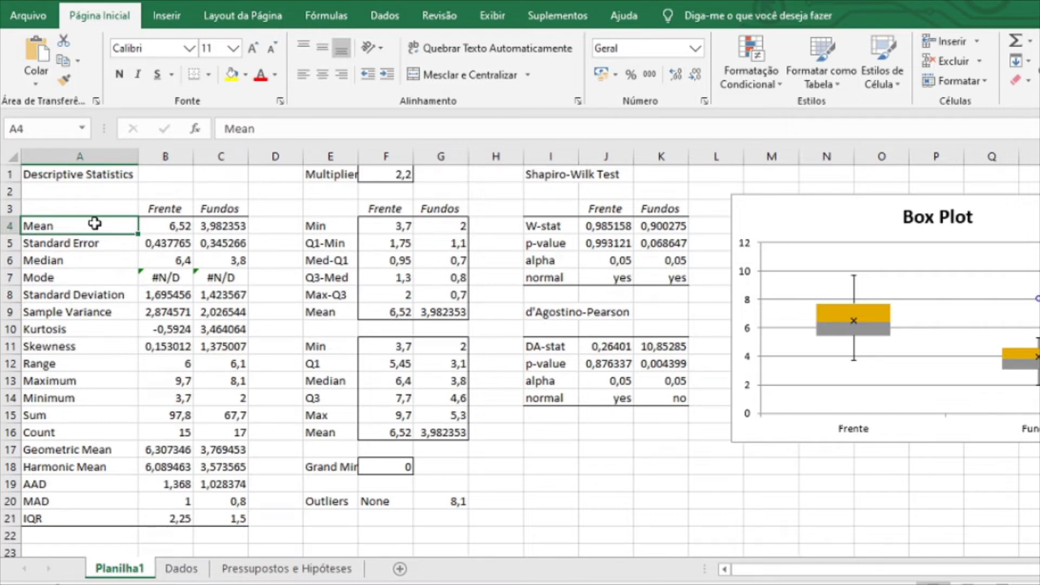
{"action": "left_click", "coordinate": [165, 222]}
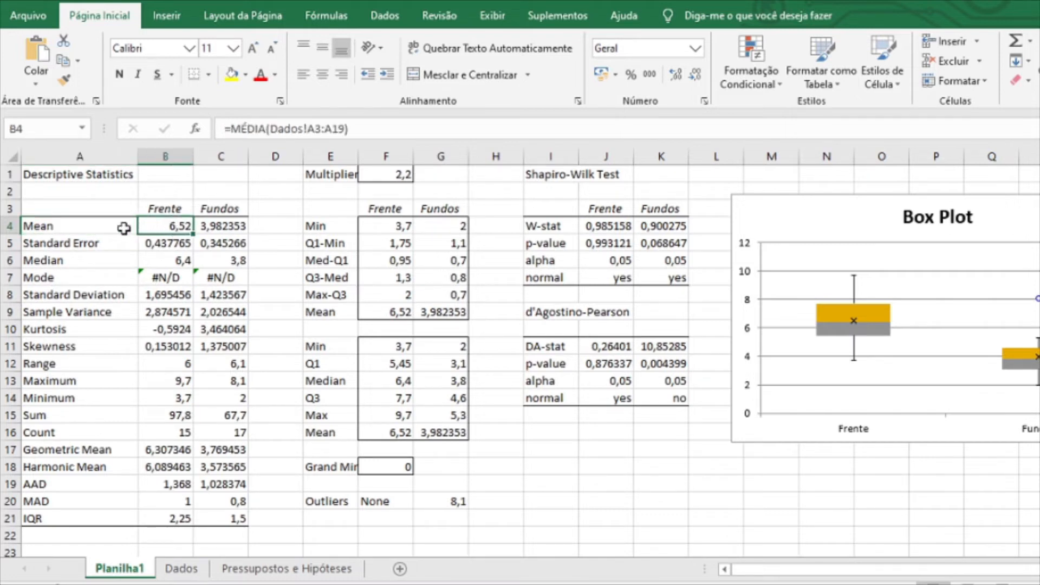
{"action": "left_click", "coordinate": [182, 296]}
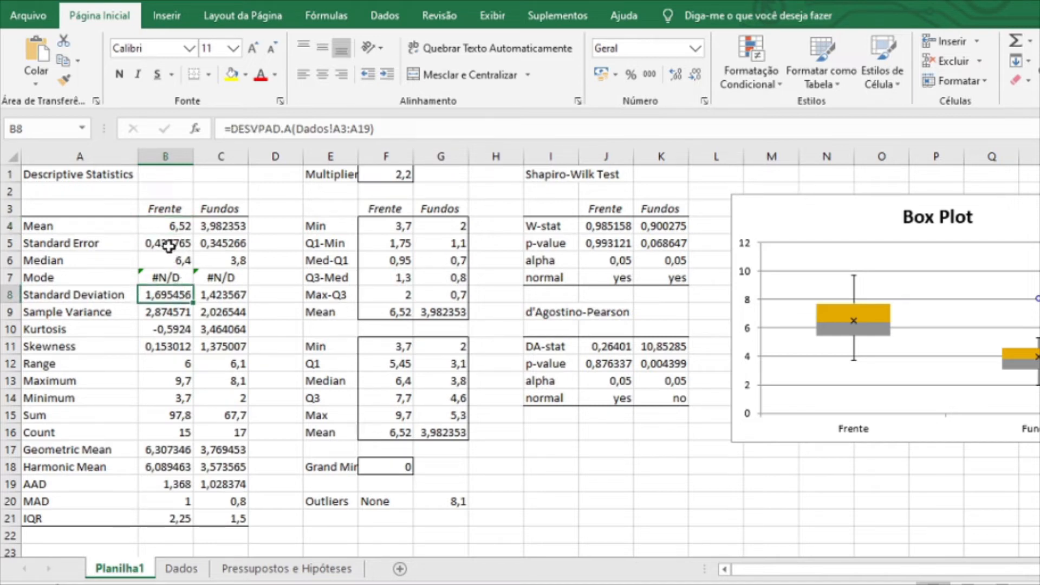
{"action": "left_click", "coordinate": [162, 225]}
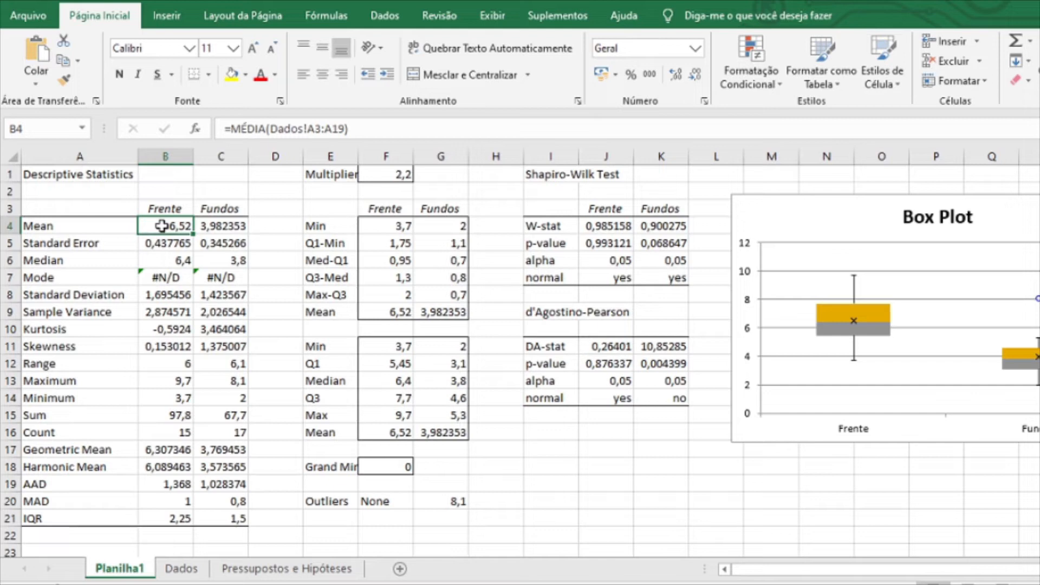
{"action": "key", "text": "Right"}
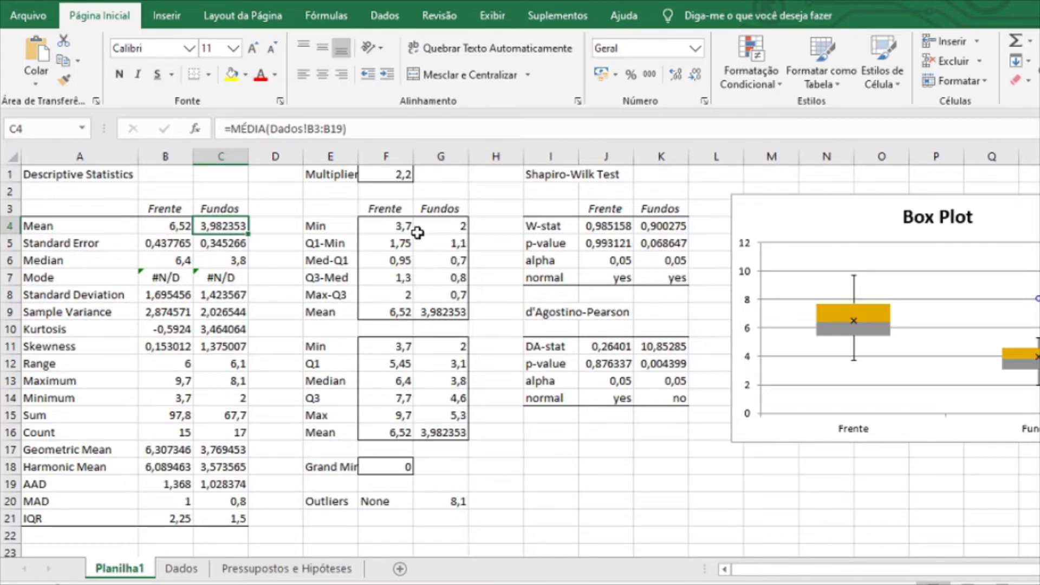
{"action": "left_click_drag", "start_coordinate": [325, 189], "coordinate": [459, 436]}
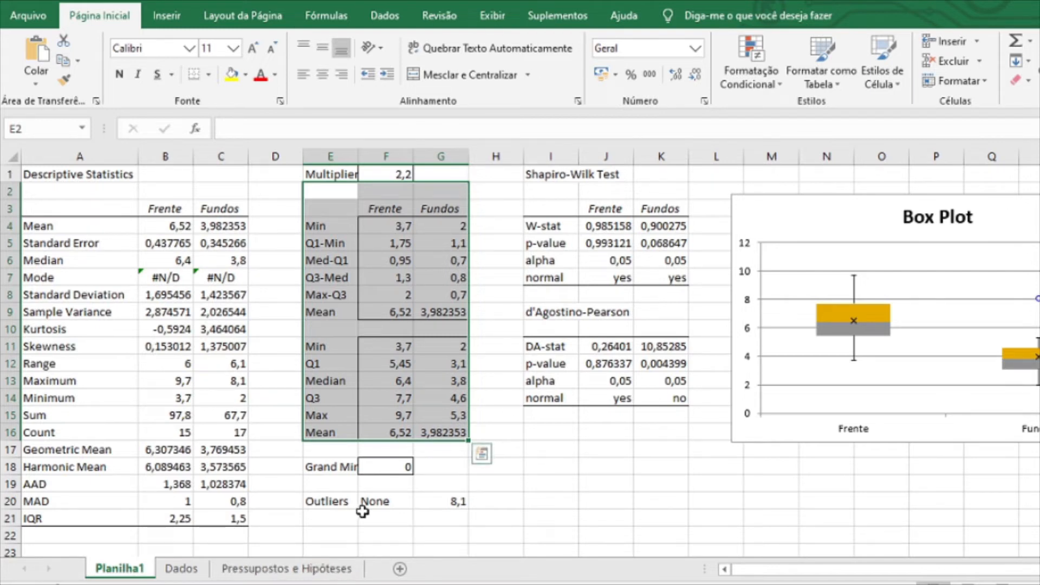
Highlight the Outliers row E20:G20 with a light orange fill.
{"action": "left_click_drag", "start_coordinate": [330, 503], "coordinate": [466, 505]}
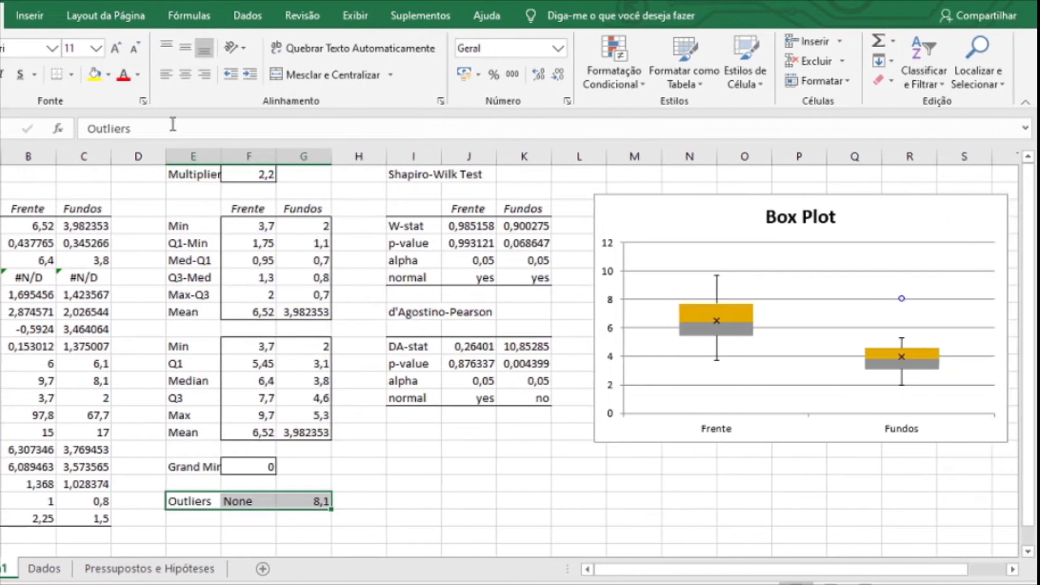
{"action": "left_click", "coordinate": [109, 74]}
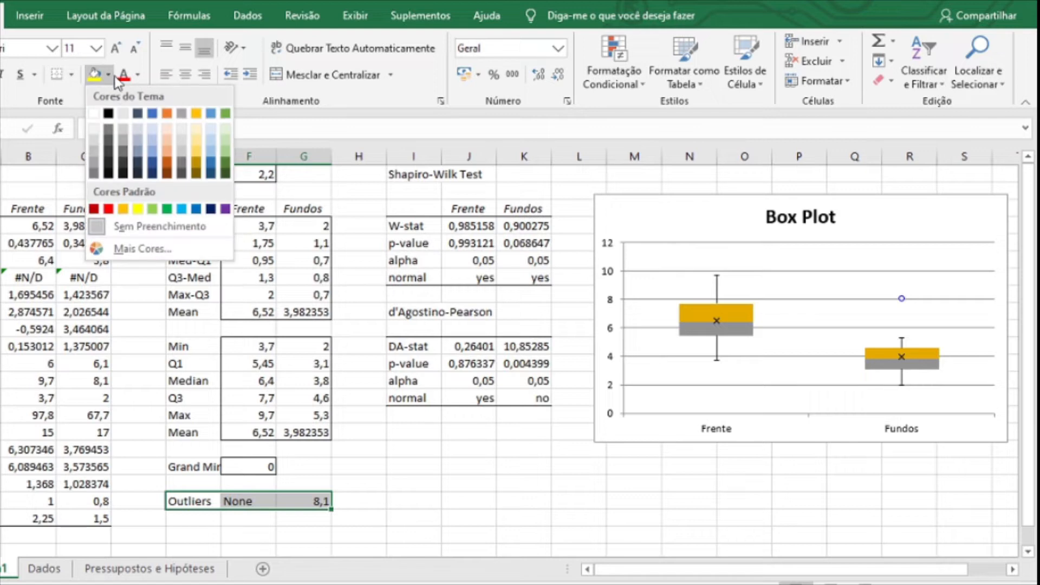
{"action": "left_click", "coordinate": [166, 145]}
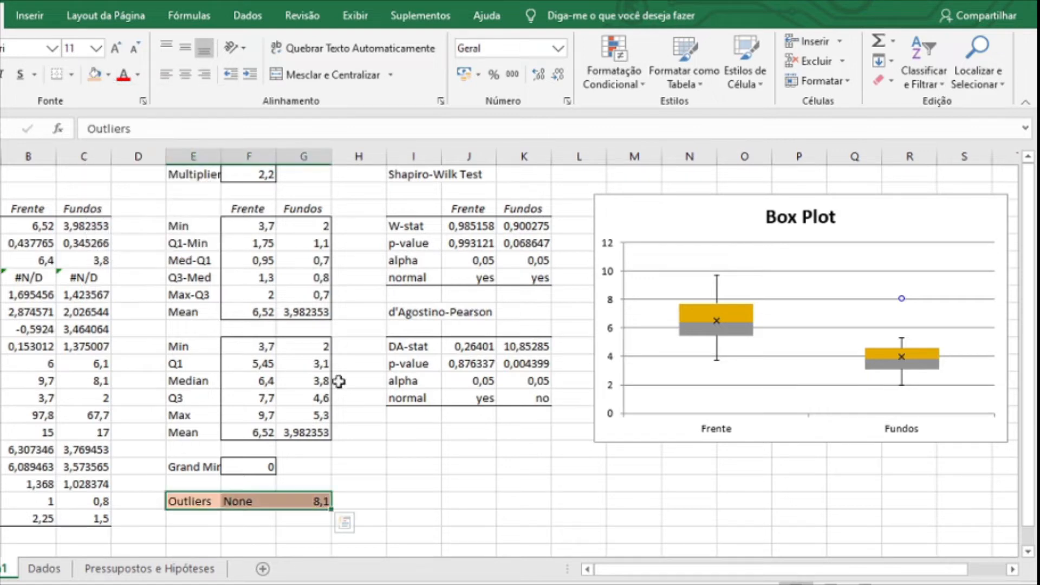
{"action": "left_click", "coordinate": [401, 473]}
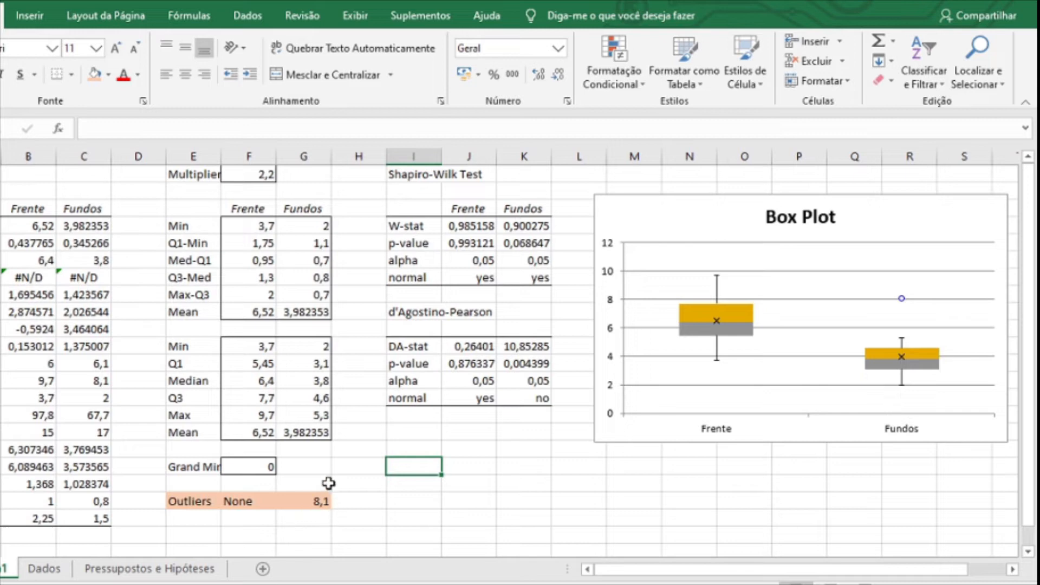
Check the Outliers row in E20:G20 against the isolated Fundos point in the box plot.
{"action": "left_click", "coordinate": [187, 501]}
{"action": "left_click_drag", "start_coordinate": [187, 501], "coordinate": [298, 504]}
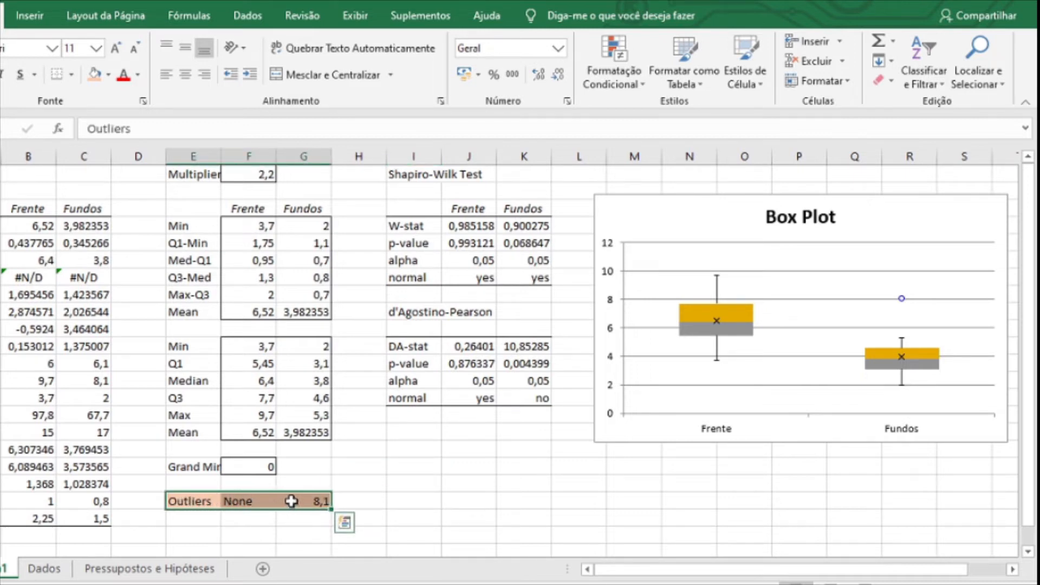
{"action": "left_click", "coordinate": [897, 205]}
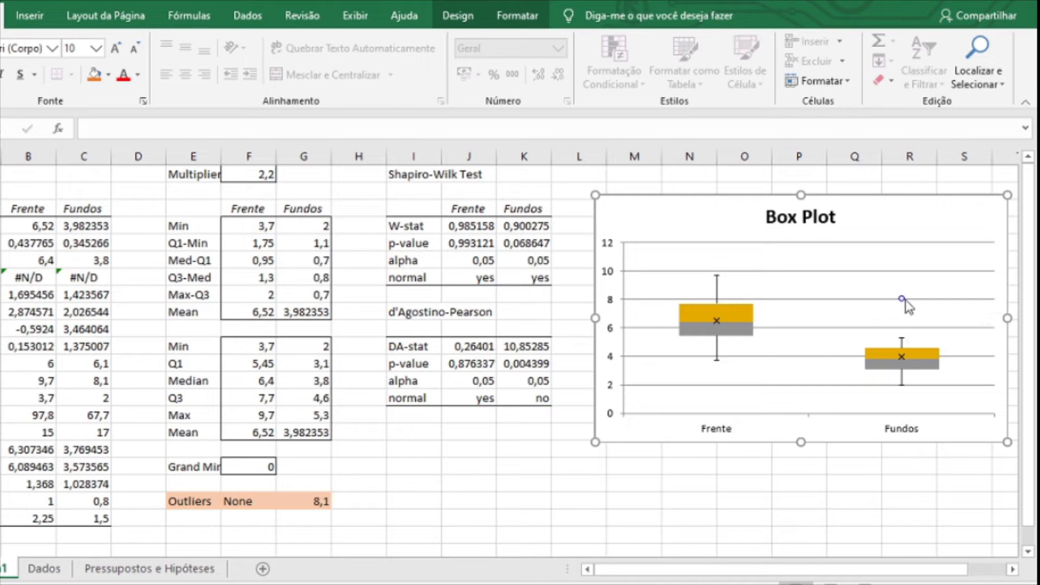
{"action": "mouse_move", "coordinate": [904, 305]}
Examine the Shapiro-Wilk table for Frente and Fundos, going through the W-stat, p-value, alpha and normal rows.
{"action": "left_click_drag", "start_coordinate": [382, 201], "coordinate": [547, 287]}
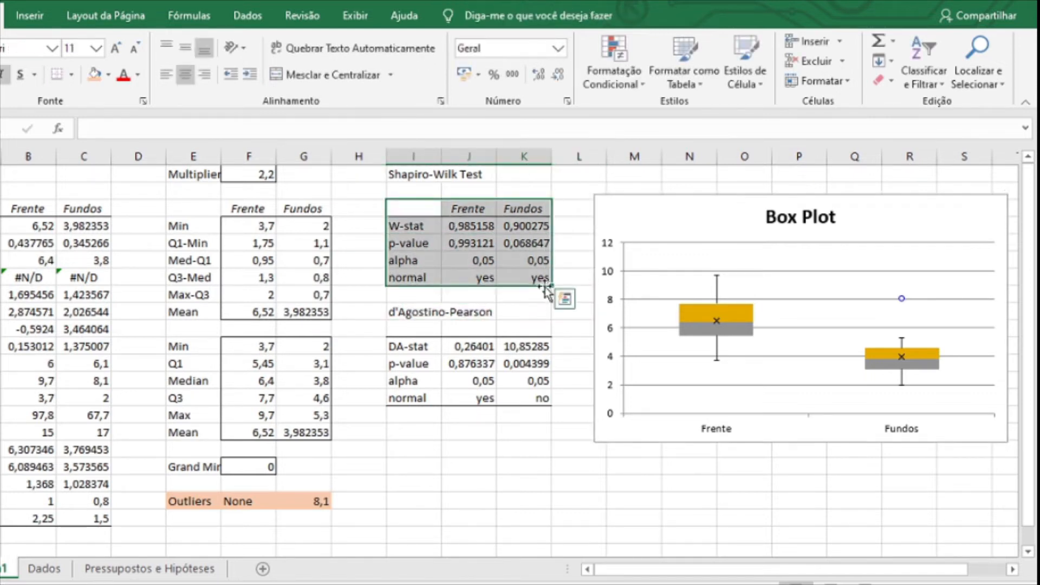
{"action": "left_click", "coordinate": [547, 287]}
{"action": "left_click_drag", "start_coordinate": [418, 228], "coordinate": [520, 225]}
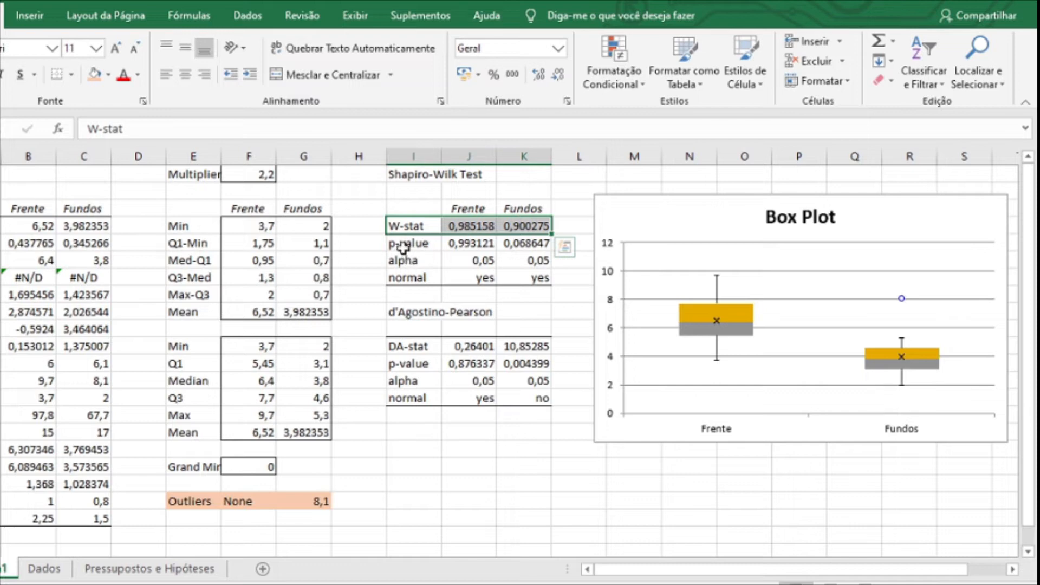
{"action": "left_click_drag", "start_coordinate": [407, 247], "coordinate": [508, 250]}
{"action": "left_click_drag", "start_coordinate": [411, 261], "coordinate": [523, 262]}
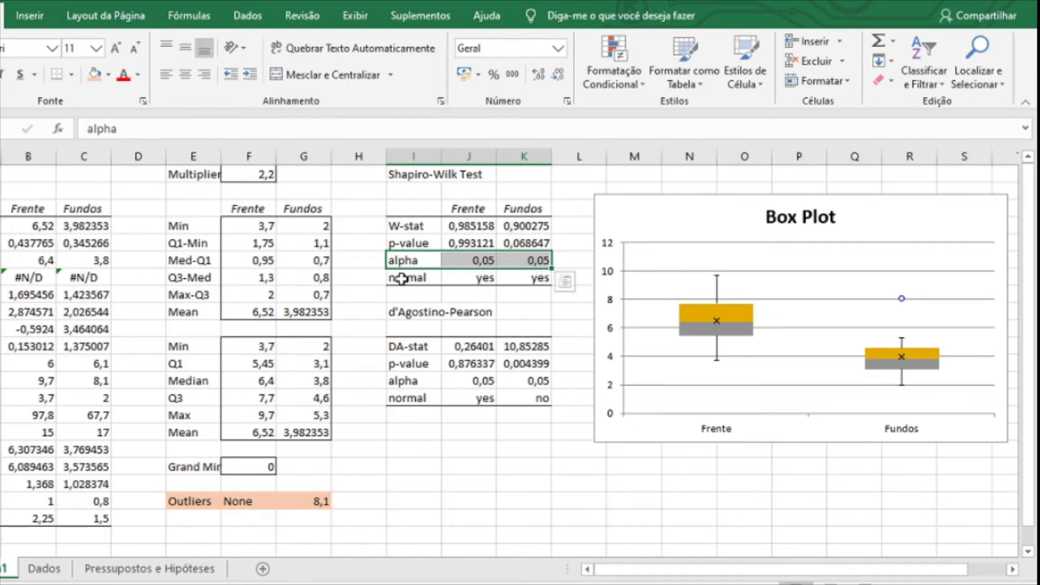
{"action": "left_click_drag", "start_coordinate": [401, 279], "coordinate": [531, 276]}
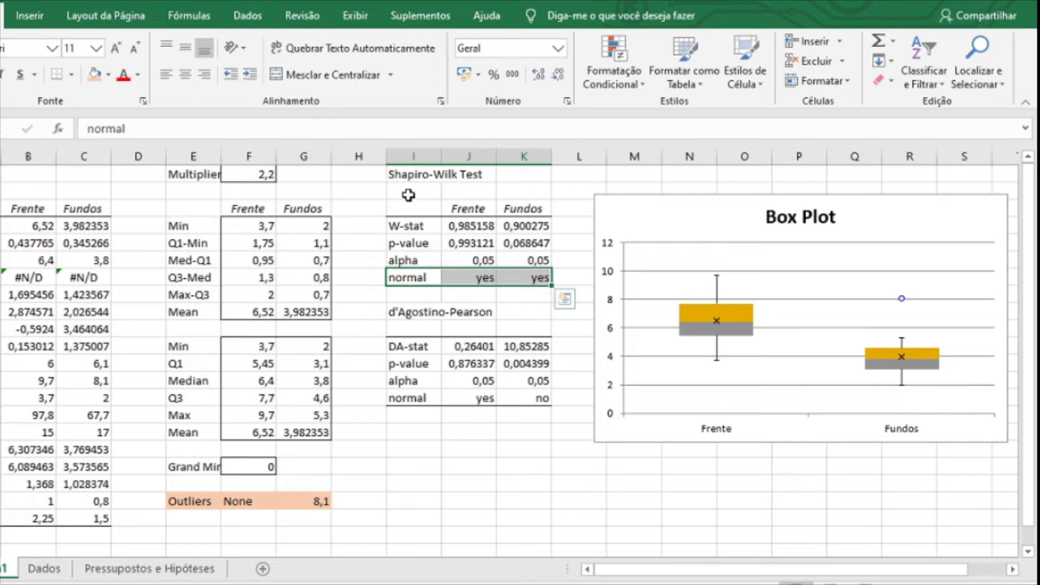
Highlight the Shapiro-Wilk Test title along with its p-value and normal rows using the light orange fill.
{"action": "left_click_drag", "start_coordinate": [407, 172], "coordinate": [476, 174]}
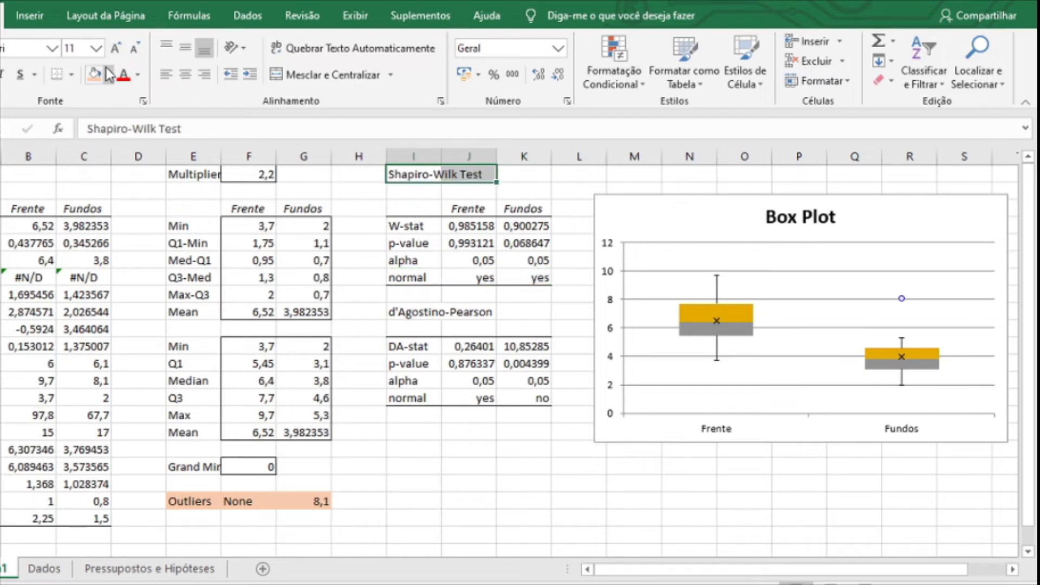
{"action": "left_click", "coordinate": [90, 76]}
{"action": "left_click_drag", "start_coordinate": [416, 243], "coordinate": [523, 243]}
{"action": "left_click", "coordinate": [90, 76]}
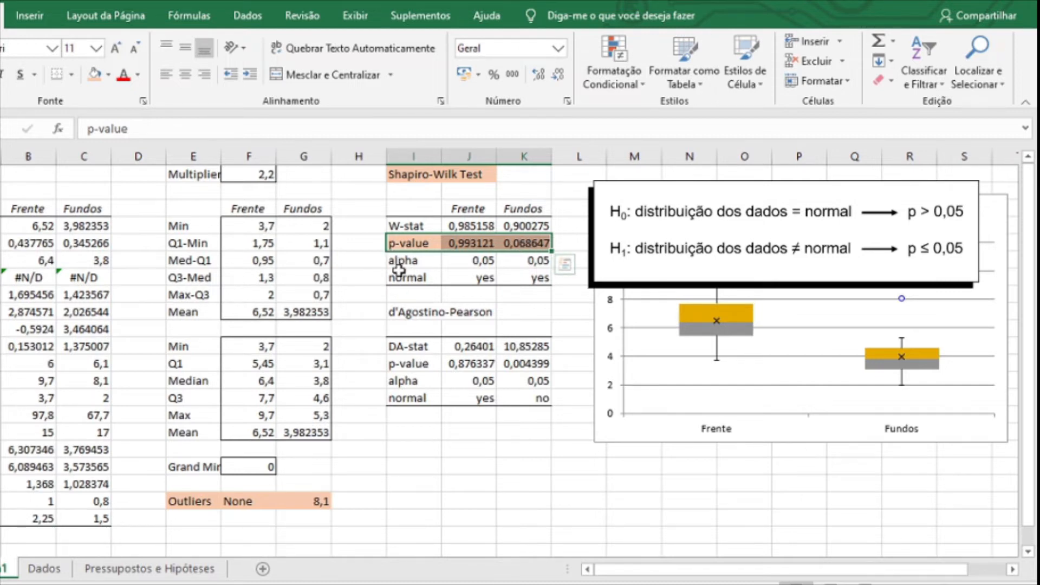
{"action": "left_click_drag", "start_coordinate": [400, 277], "coordinate": [511, 275]}
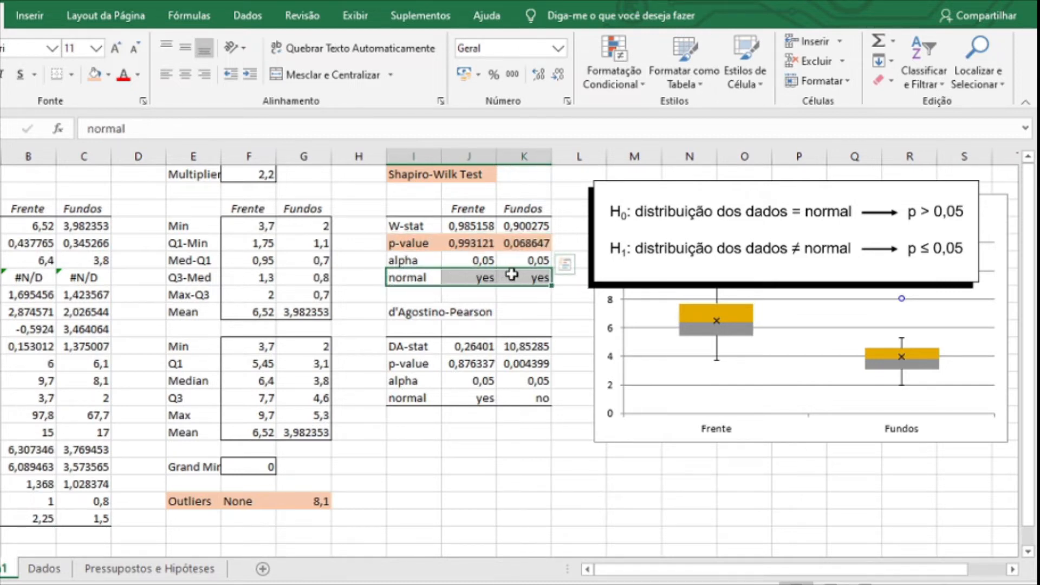
{"action": "left_click", "coordinate": [95, 75]}
{"action": "left_click", "coordinate": [501, 414]}
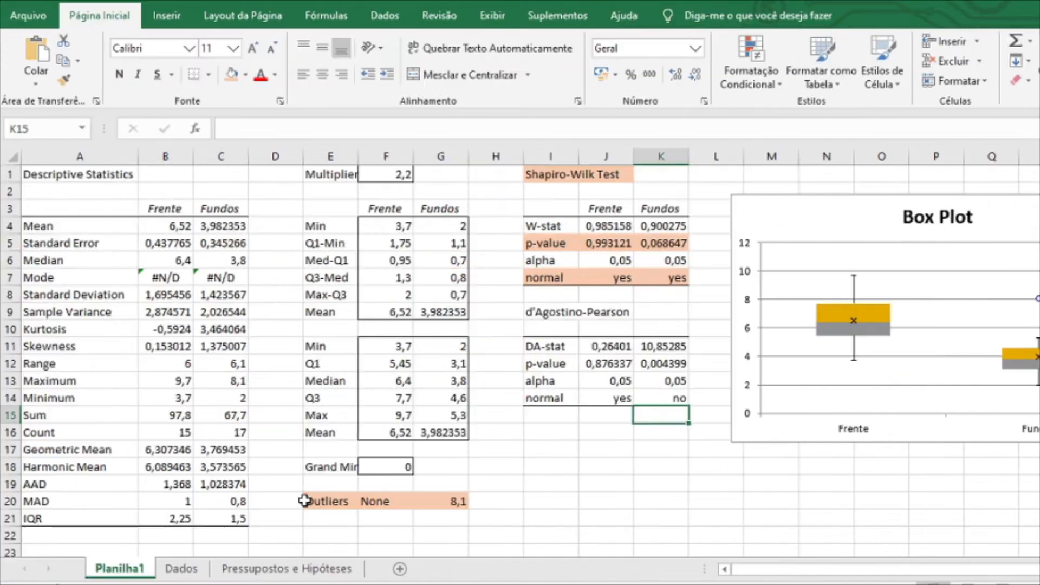
Rename the Planilha1 sheet as Normalidade e Outliers.
{"action": "double_click", "coordinate": [124, 567]}
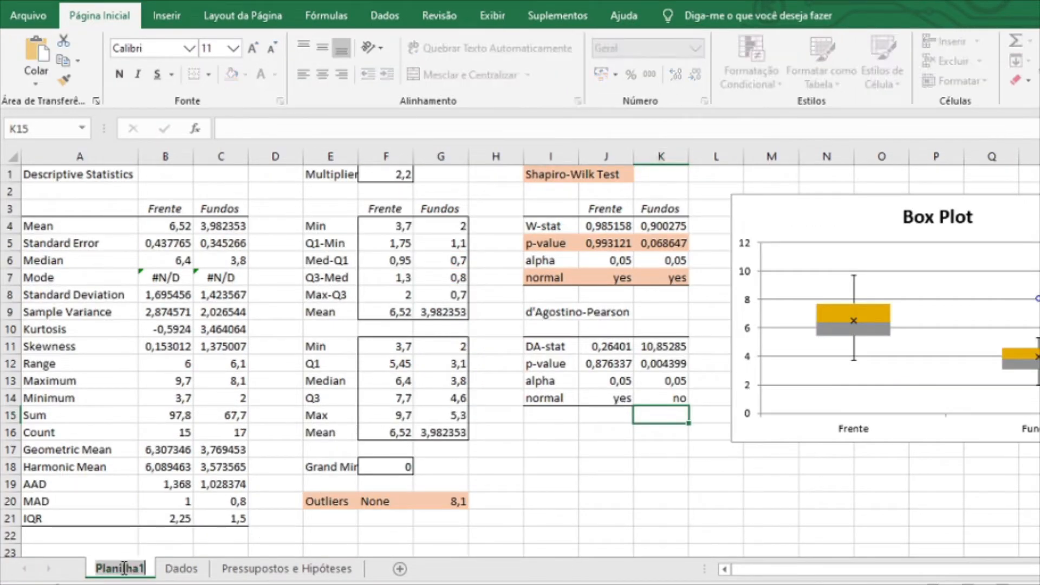
{"action": "type", "text": "Normalidade"}
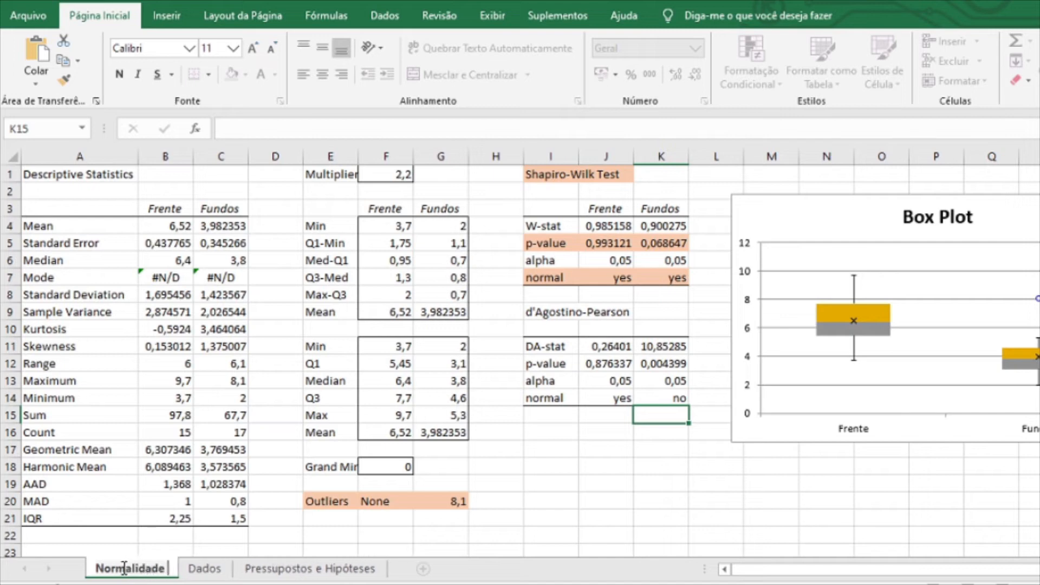
{"action": "type", "text": " e Outliers"}
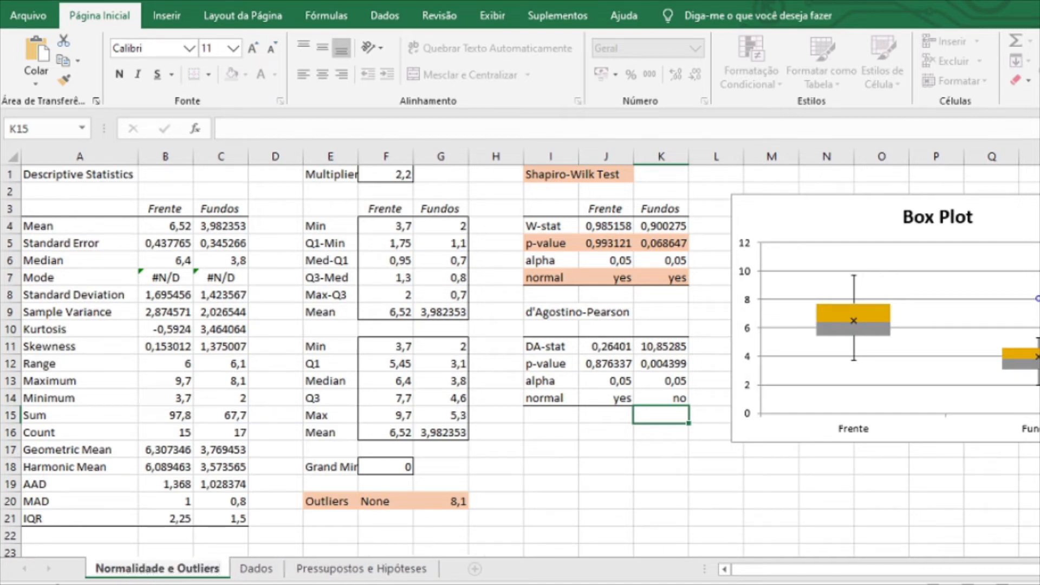
On the Pressupostos e Hipóteses sheet, append "- OK" to the t-test assumptions on normal distribution and independent observations.
{"action": "left_click", "coordinate": [256, 568]}
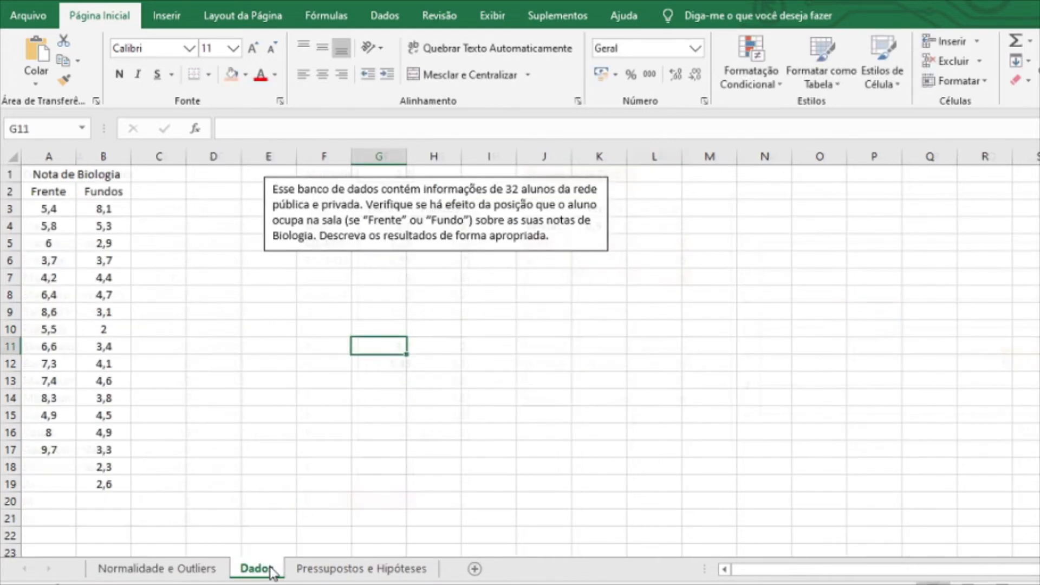
{"action": "left_click", "coordinate": [378, 568]}
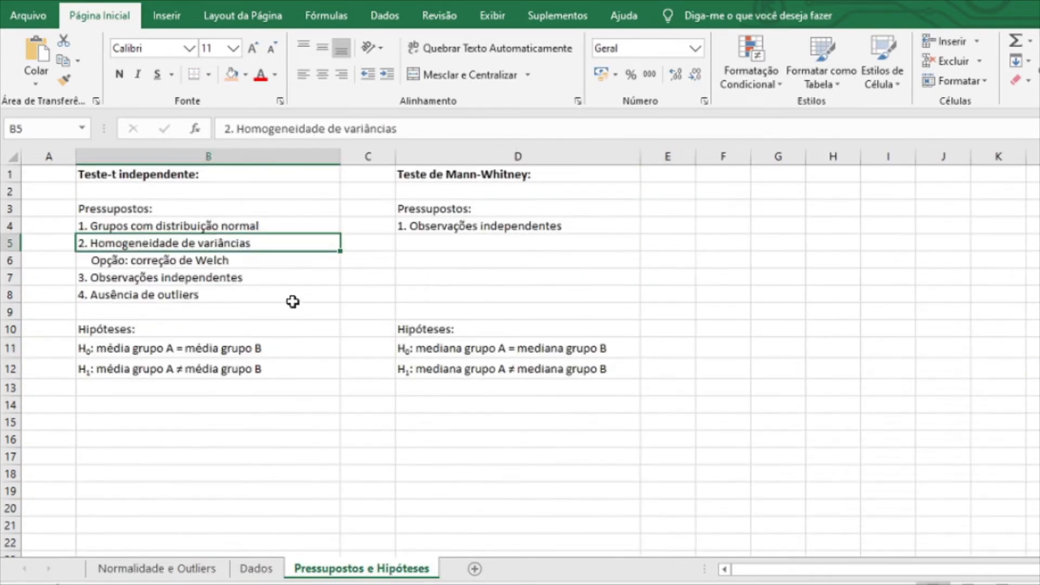
{"action": "left_click", "coordinate": [263, 225]}
{"action": "double_click", "coordinate": [306, 227]}
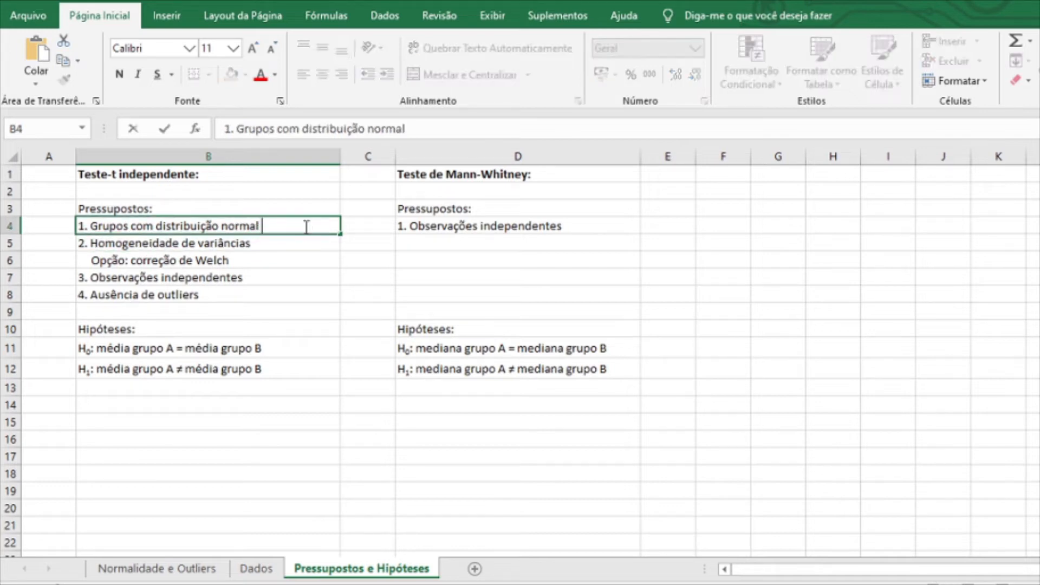
{"action": "type", "text": "- OK"}
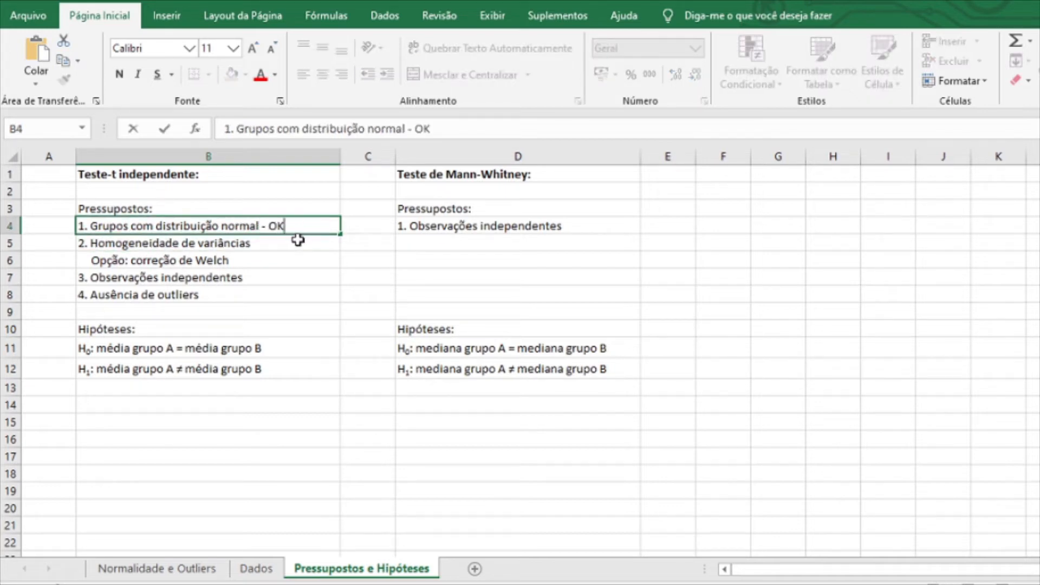
{"action": "left_click", "coordinate": [291, 277]}
{"action": "double_click", "coordinate": [290, 276]}
{"action": "type", "text": "- OK"}
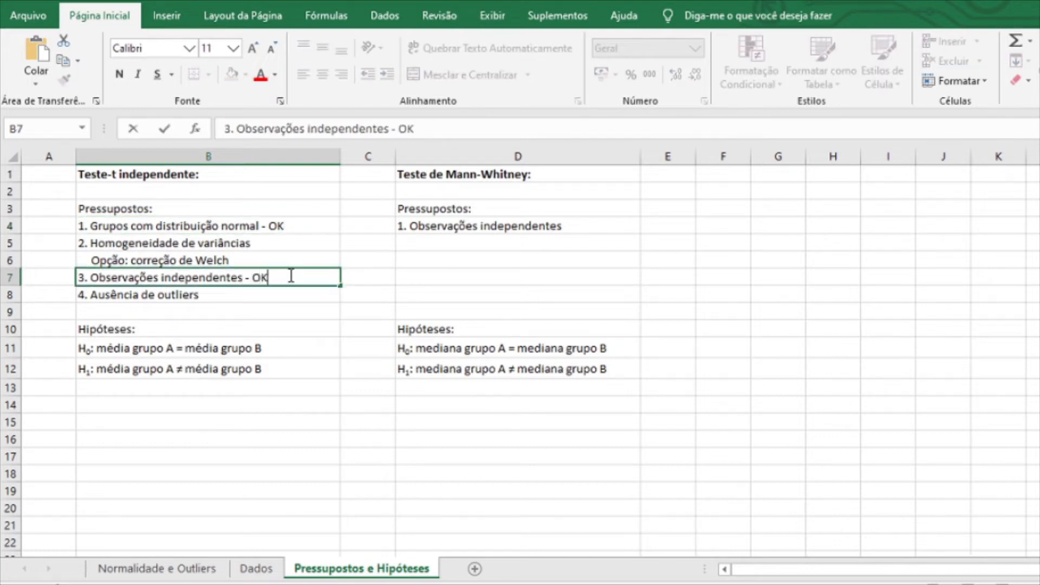
Append "- OK" to the t-test assumption "4. Ausência de outliers" in B8.
{"action": "left_click", "coordinate": [281, 296]}
{"action": "double_click", "coordinate": [284, 297]}
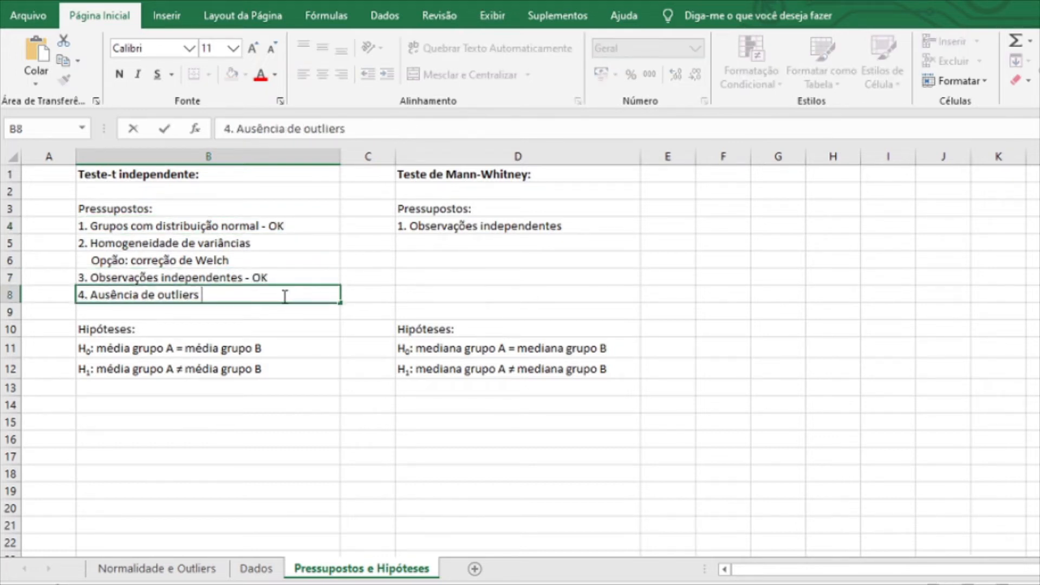
{"action": "type", "text": "- OK"}
{"action": "key", "text": "BackSpace"}
{"action": "key", "text": "BackSpace"}
{"action": "type", "text": "OK"}
{"action": "left_click", "coordinate": [352, 357]}
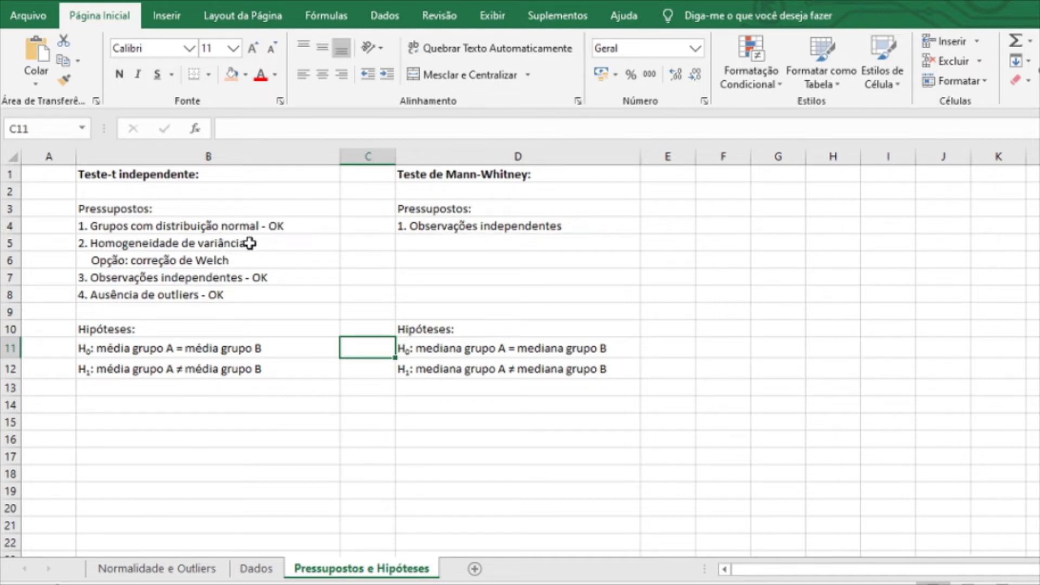
Open the Real Statistics One Factor Anova analysis on the Dados sheet.
{"action": "left_click", "coordinate": [266, 568]}
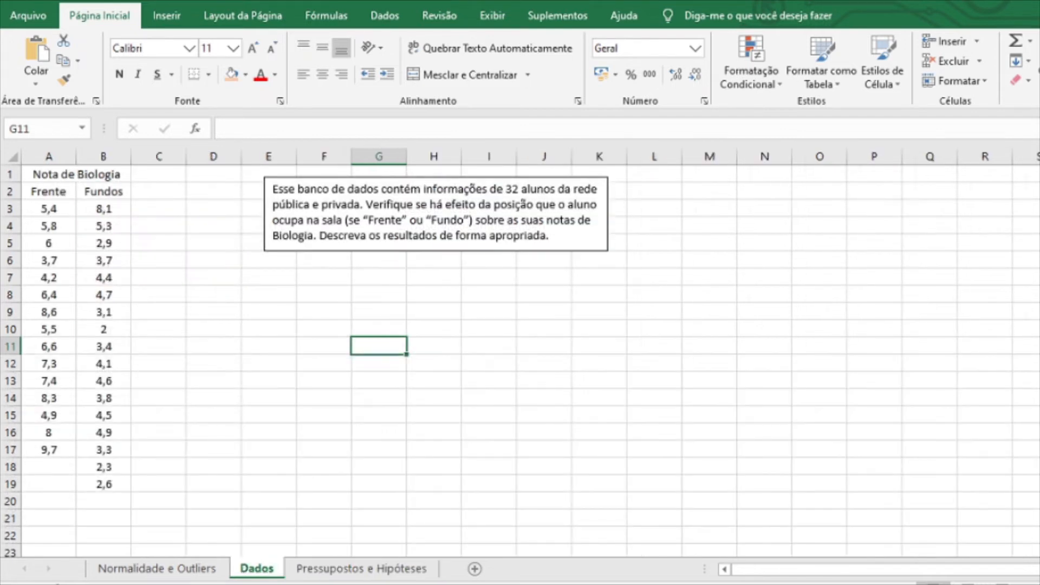
{"action": "left_click", "coordinate": [559, 16]}
{"action": "left_click", "coordinate": [43, 41]}
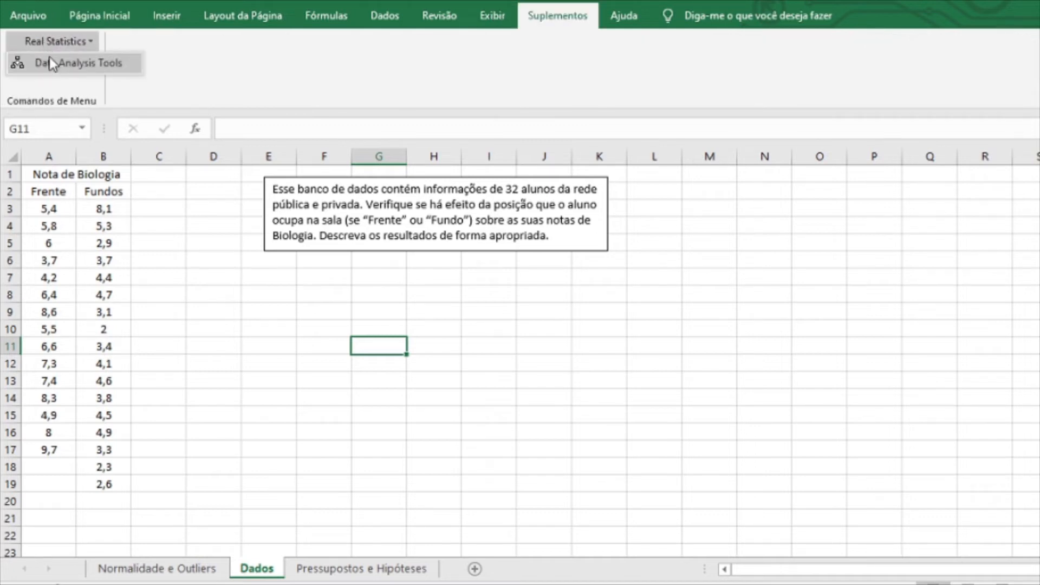
{"action": "left_click", "coordinate": [46, 64]}
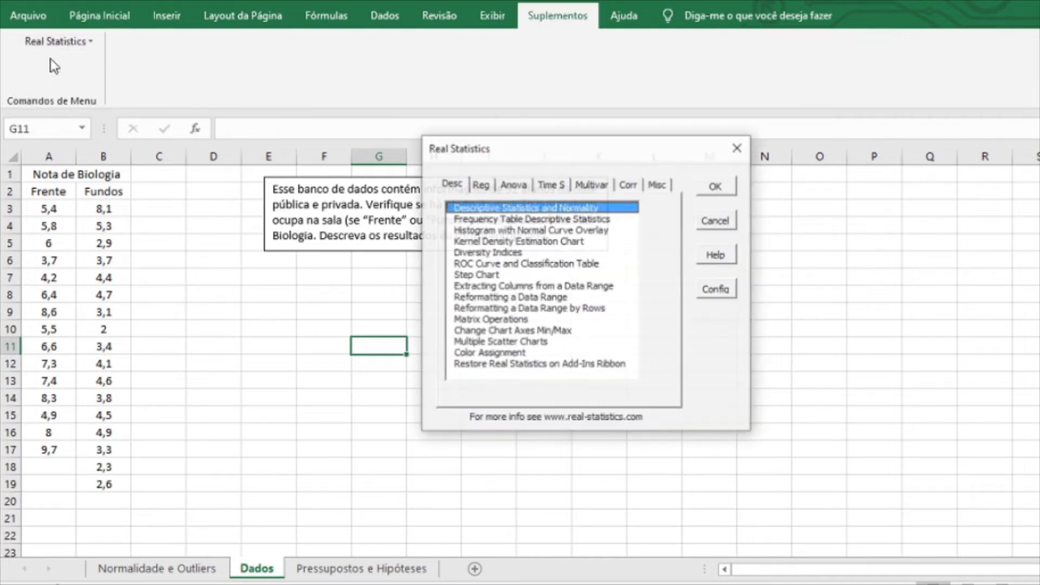
{"action": "left_click", "coordinate": [518, 185]}
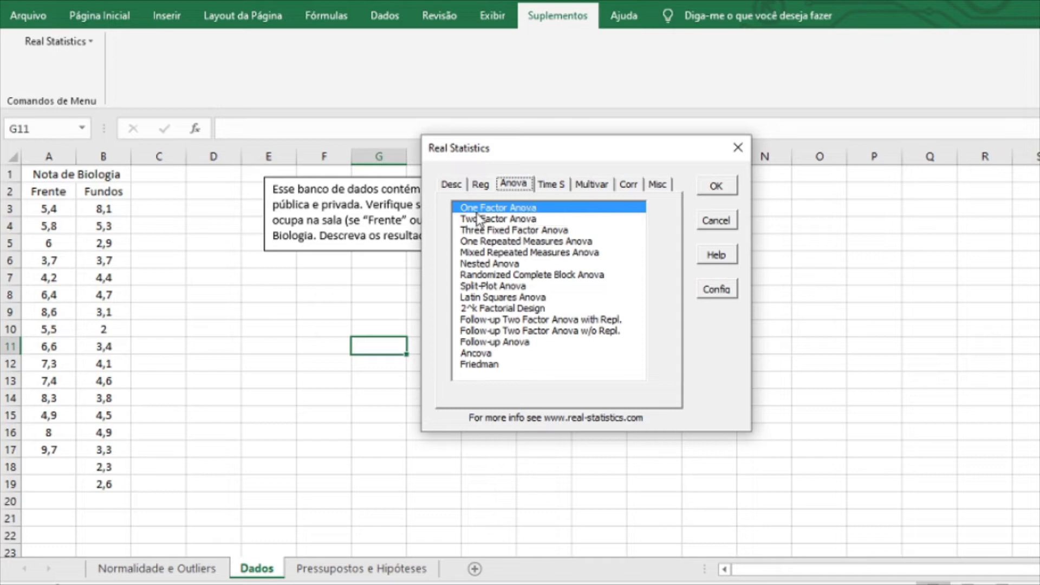
{"action": "left_click", "coordinate": [723, 189]}
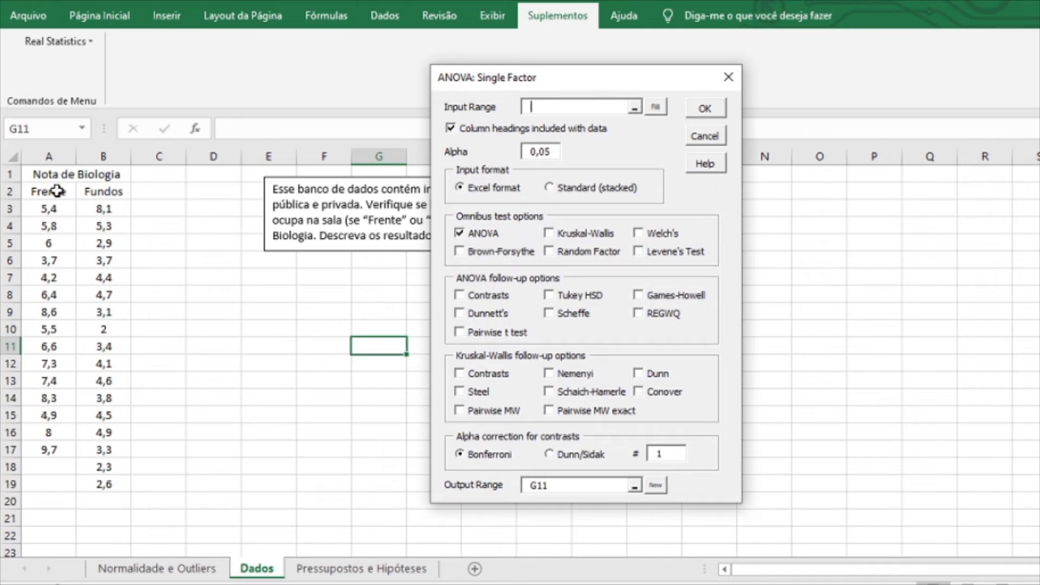
Run only Levene's Test, without ANOVA, on Dados range A2:B19 and output it to a new sheet.
{"action": "left_click_drag", "start_coordinate": [56, 191], "coordinate": [110, 483]}
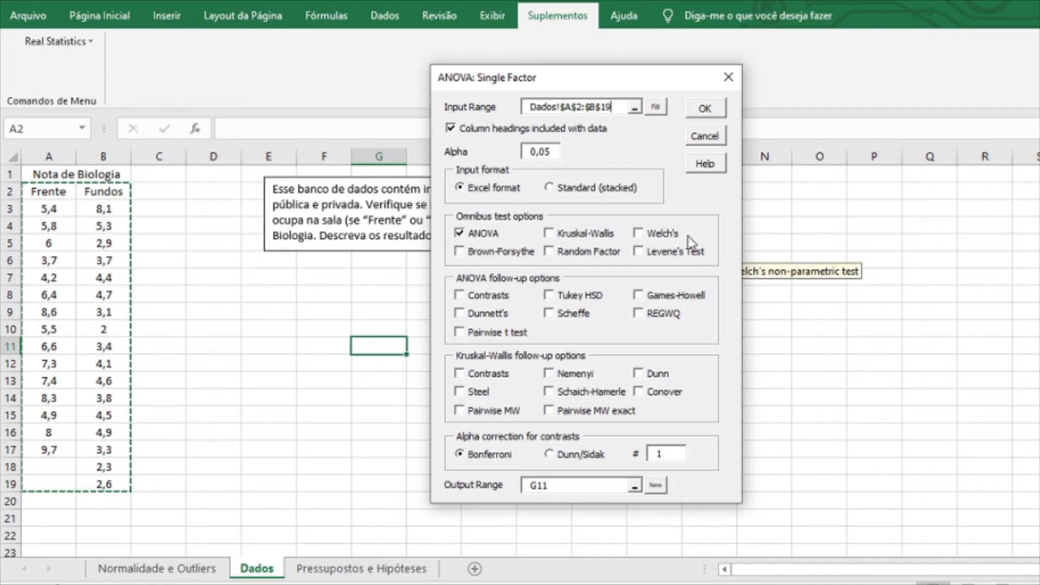
{"action": "left_click", "coordinate": [458, 238]}
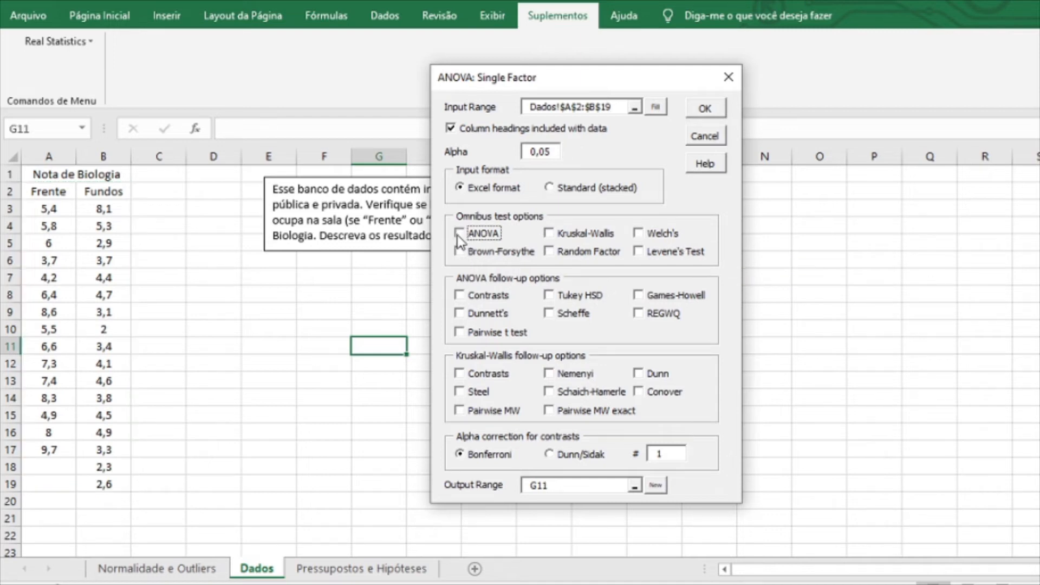
{"action": "left_click", "coordinate": [638, 252]}
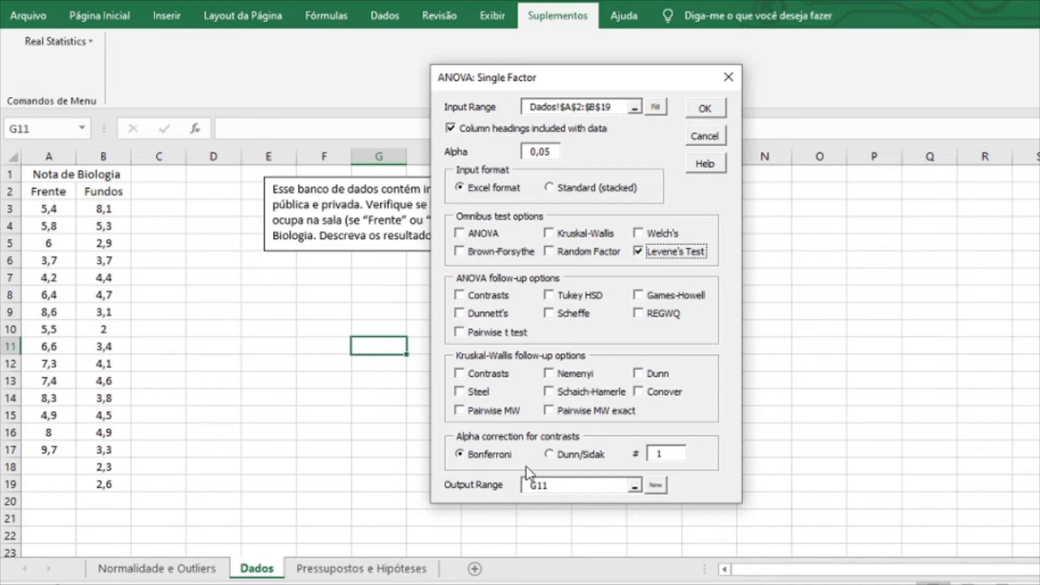
{"action": "left_click", "coordinate": [656, 485]}
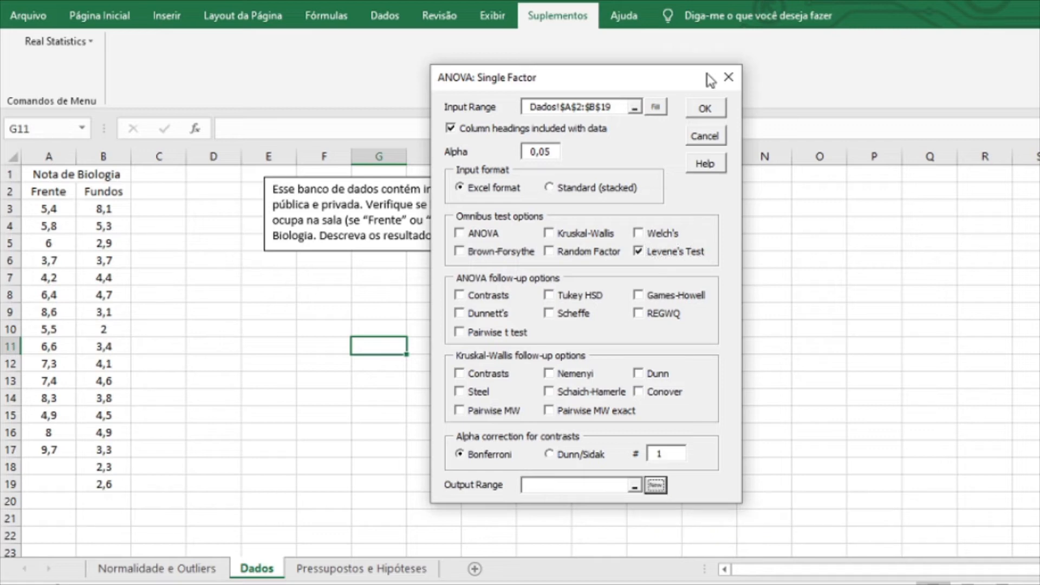
{"action": "left_click", "coordinate": [704, 107]}
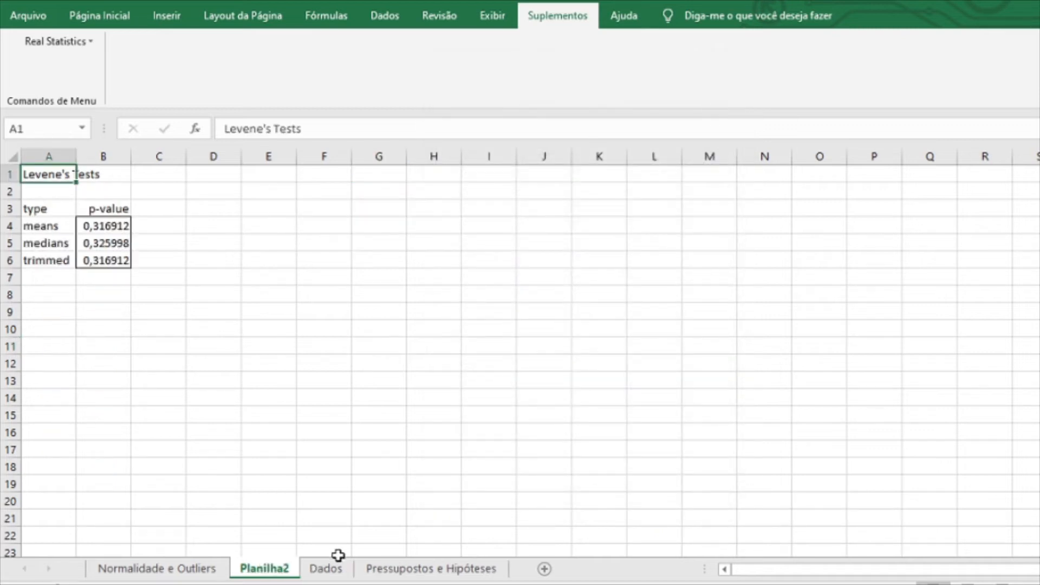
Rename the new Levene's Tests results sheet as Homogeneidade.
{"action": "double_click", "coordinate": [259, 568]}
{"action": "type", "text": "Homogeneidade"}
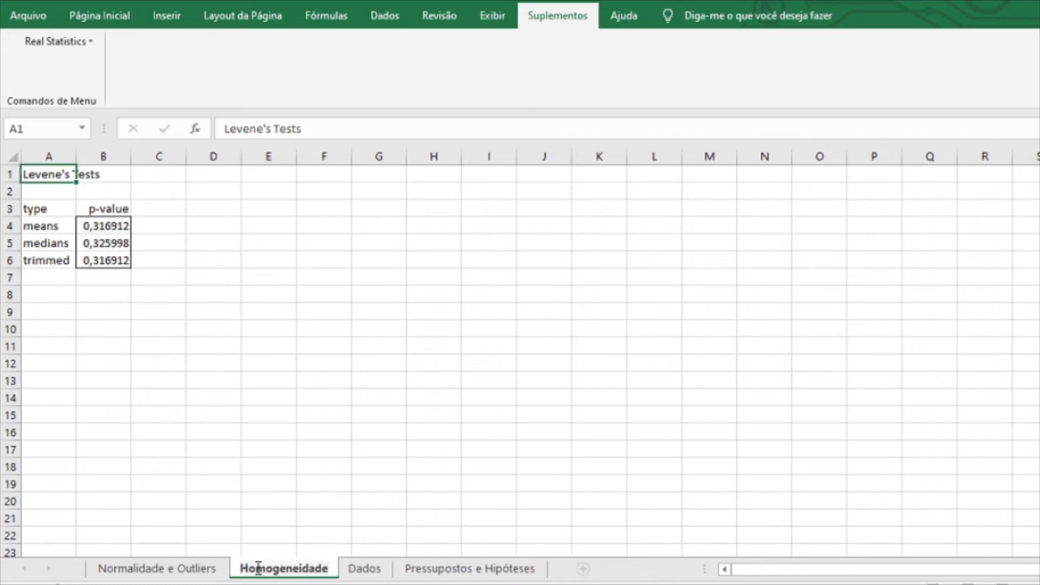
{"action": "left_click", "coordinate": [144, 276]}
Highlight the Levene's Tests title in A1:B1 with the light orange fill.
{"action": "left_click_drag", "start_coordinate": [47, 171], "coordinate": [89, 173]}
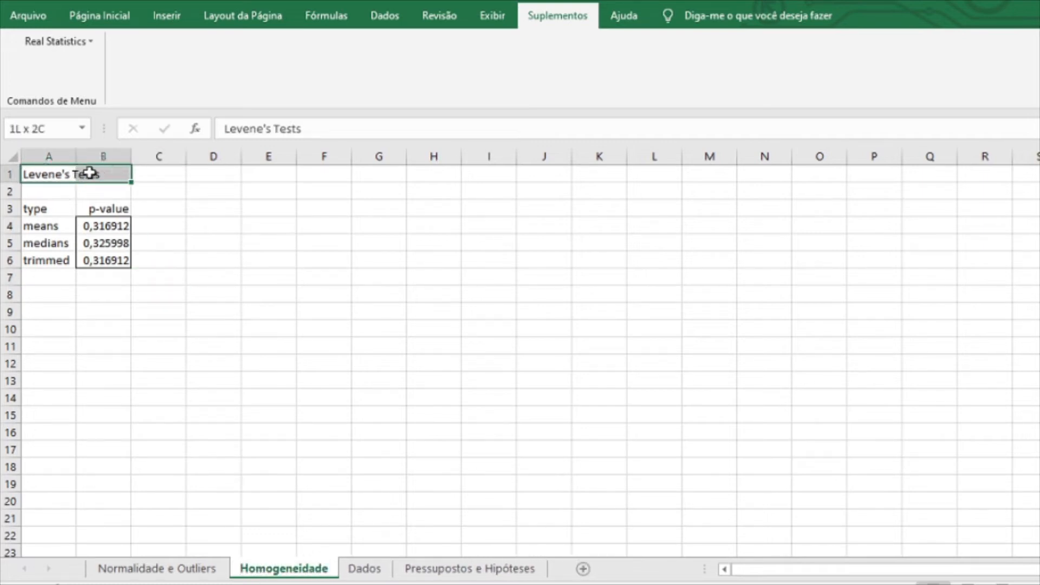
{"action": "left_click", "coordinate": [115, 14]}
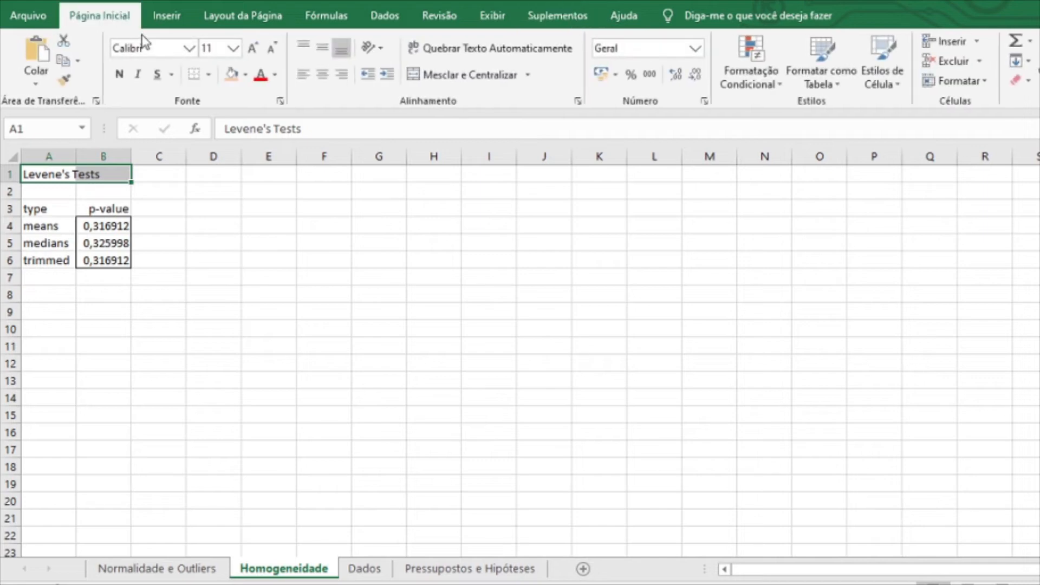
{"action": "left_click", "coordinate": [232, 75]}
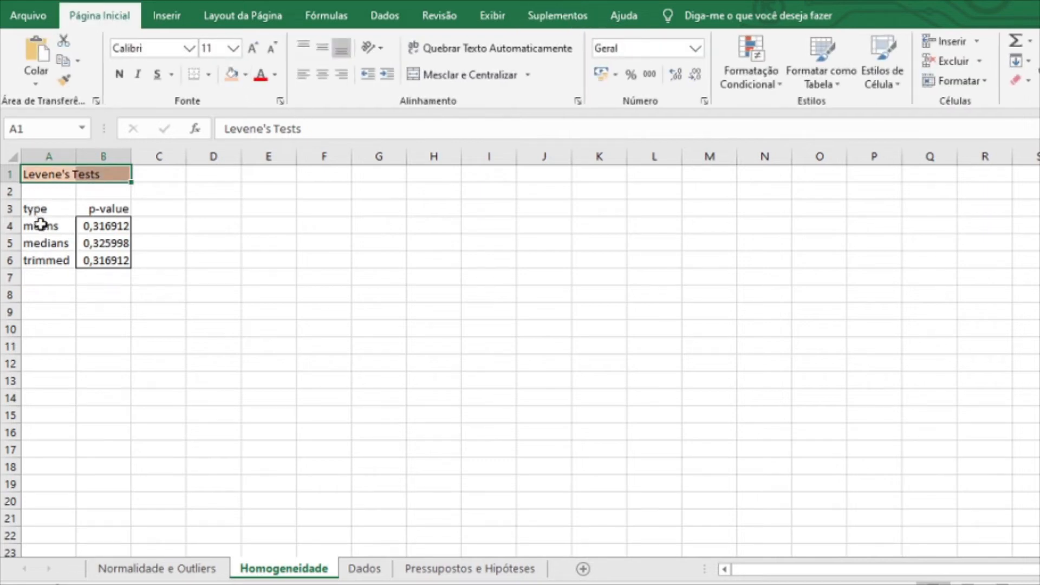
Go through the means, medians and trimmed p-values of Levene's Tests, and highlight the means row A4:B4 with the light orange fill.
{"action": "left_click_drag", "start_coordinate": [54, 226], "coordinate": [114, 258]}
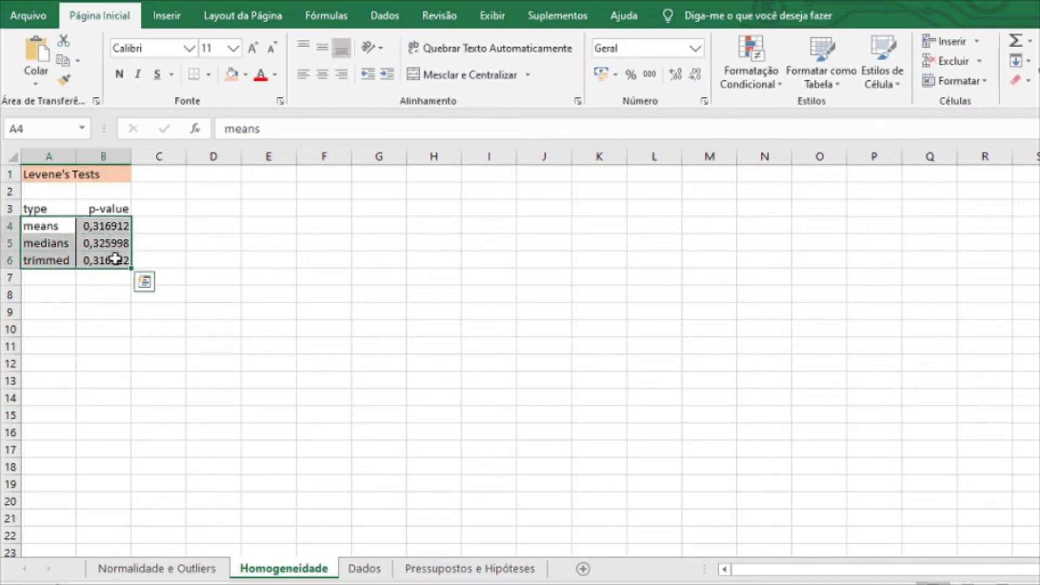
{"action": "left_click", "coordinate": [146, 281]}
{"action": "left_click", "coordinate": [241, 243]}
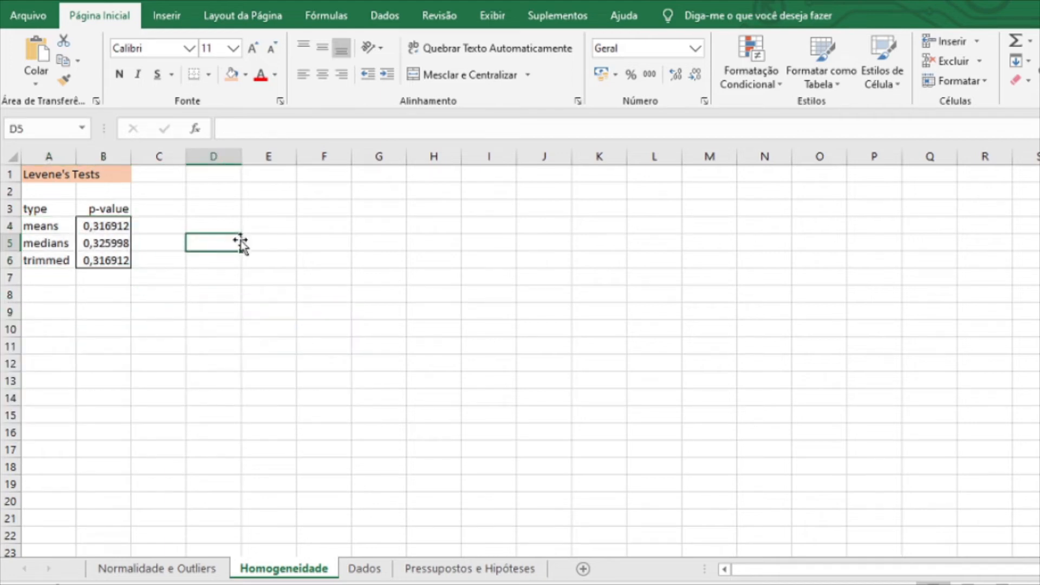
{"action": "left_click_drag", "start_coordinate": [25, 226], "coordinate": [108, 223]}
{"action": "left_click_drag", "start_coordinate": [52, 245], "coordinate": [108, 261]}
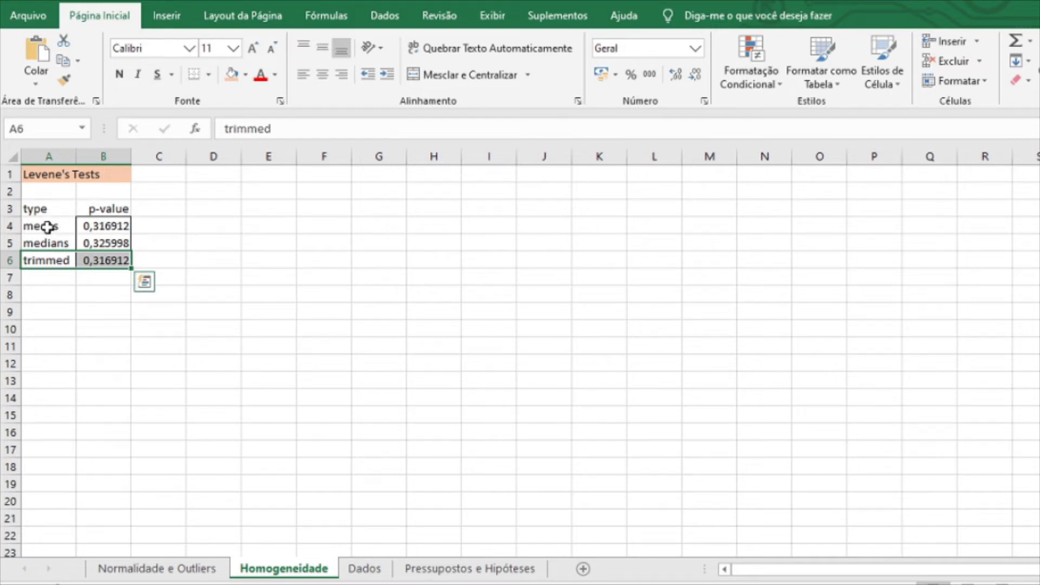
{"action": "left_click_drag", "start_coordinate": [47, 227], "coordinate": [104, 226]}
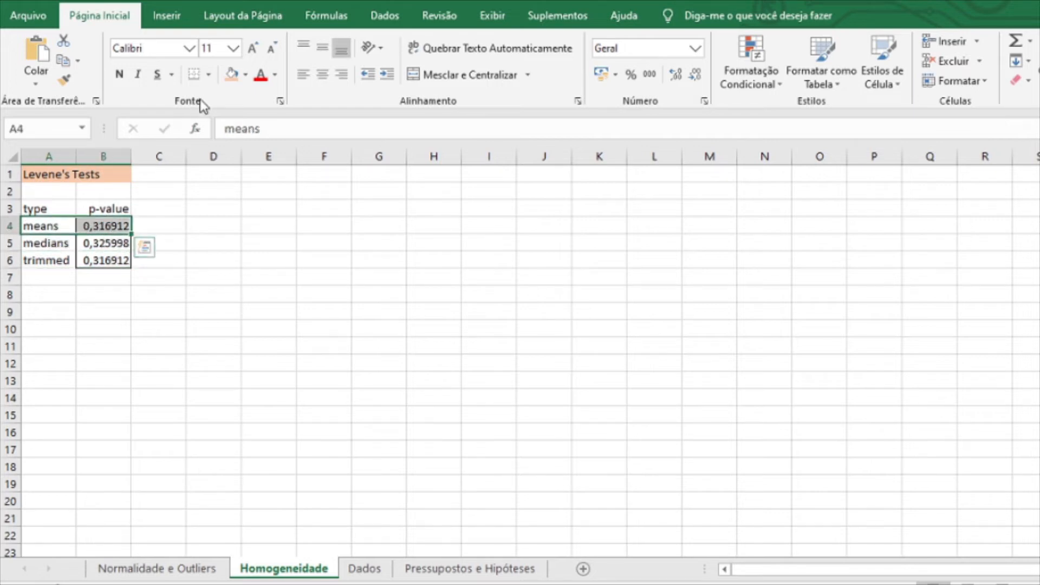
{"action": "left_click", "coordinate": [231, 74]}
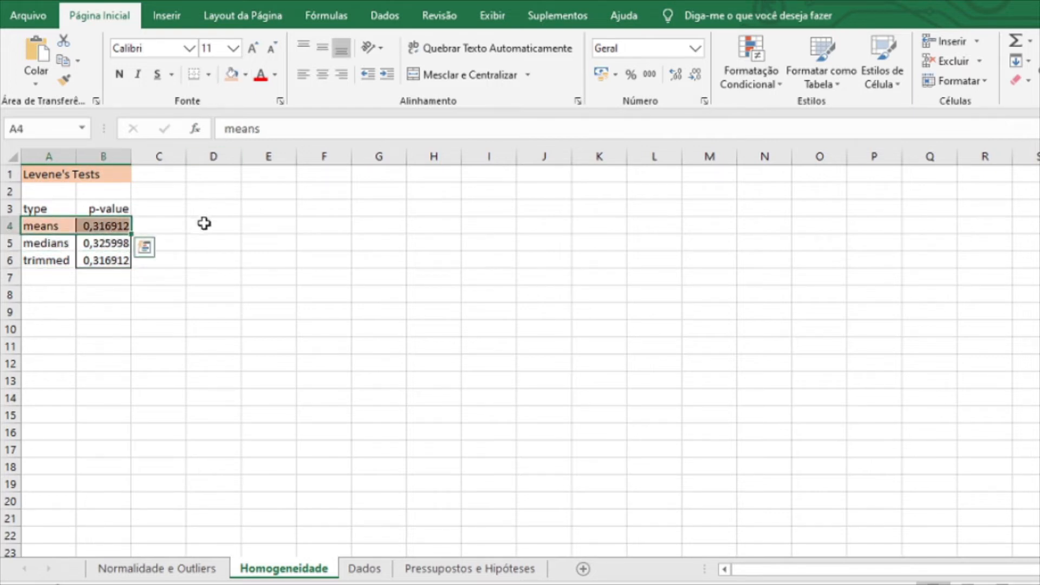
{"action": "left_click", "coordinate": [294, 303]}
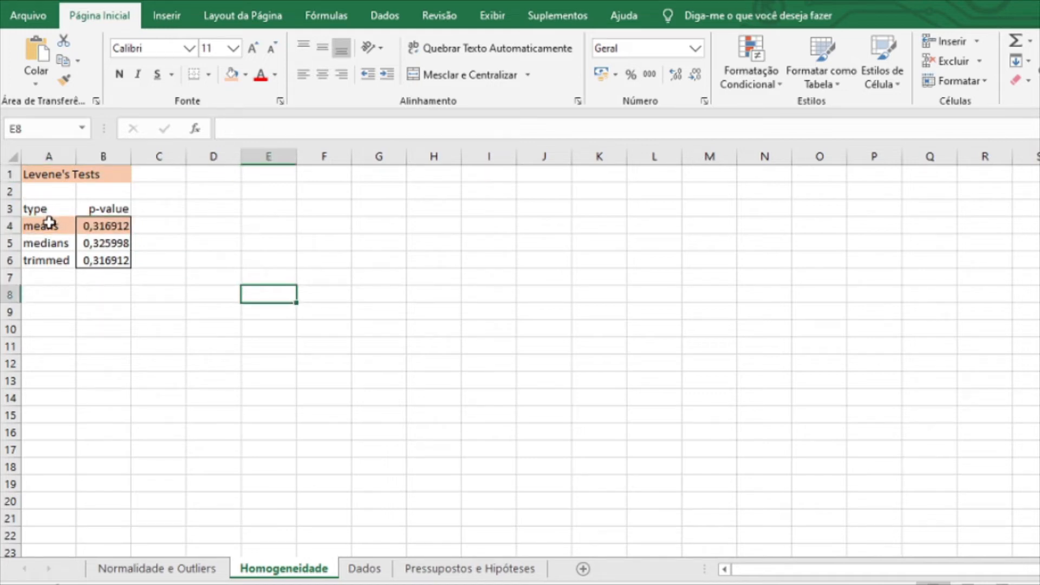
{"action": "left_click", "coordinate": [108, 225]}
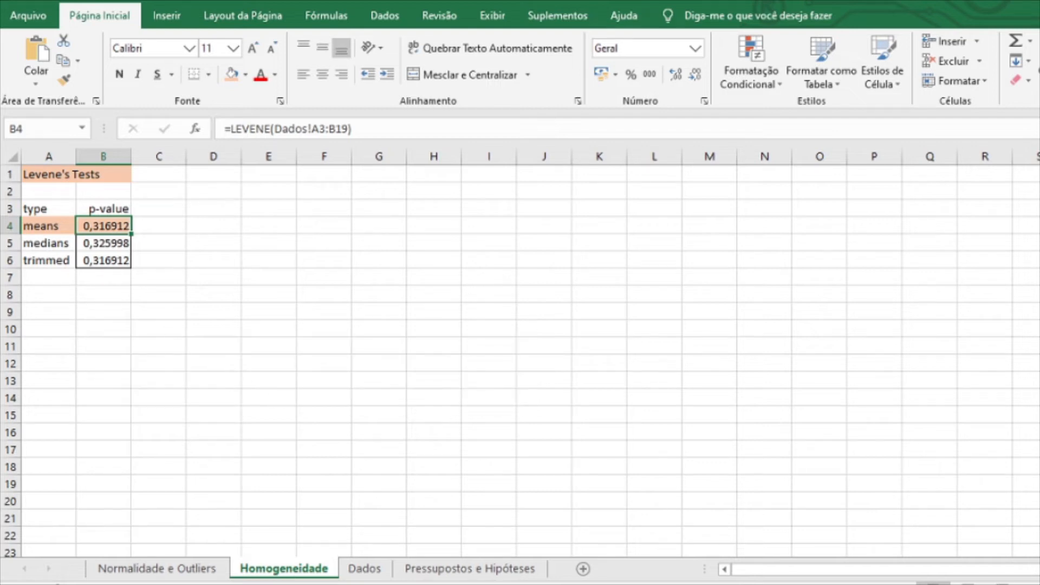
On the Pressupostos e Hipóteses sheet, mark the t-test's homogeneity of variances assumption in B5 with "- OK".
{"action": "left_click", "coordinate": [492, 569]}
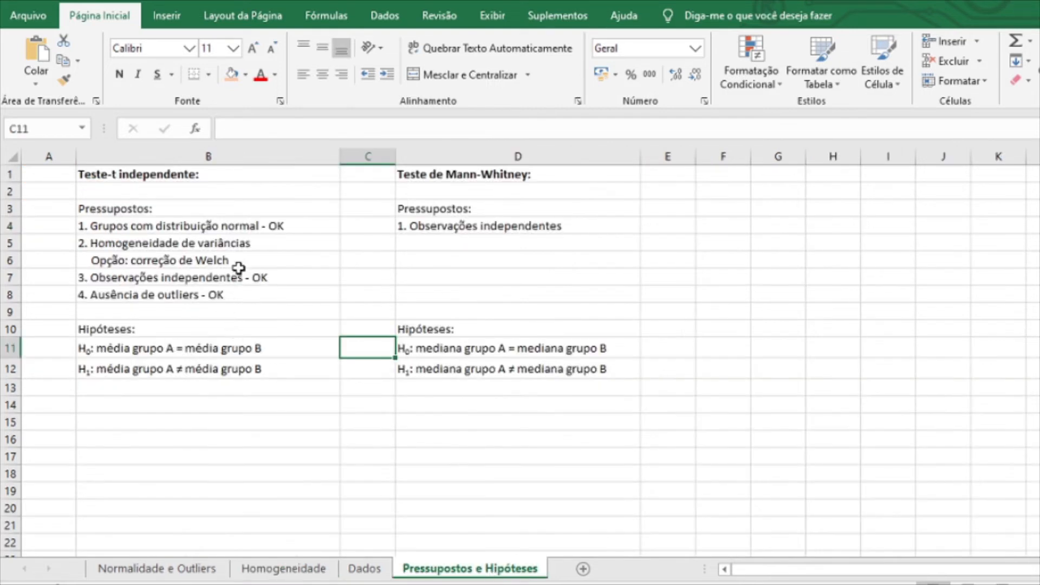
{"action": "left_click", "coordinate": [269, 243]}
{"action": "type", "text": "OK"}
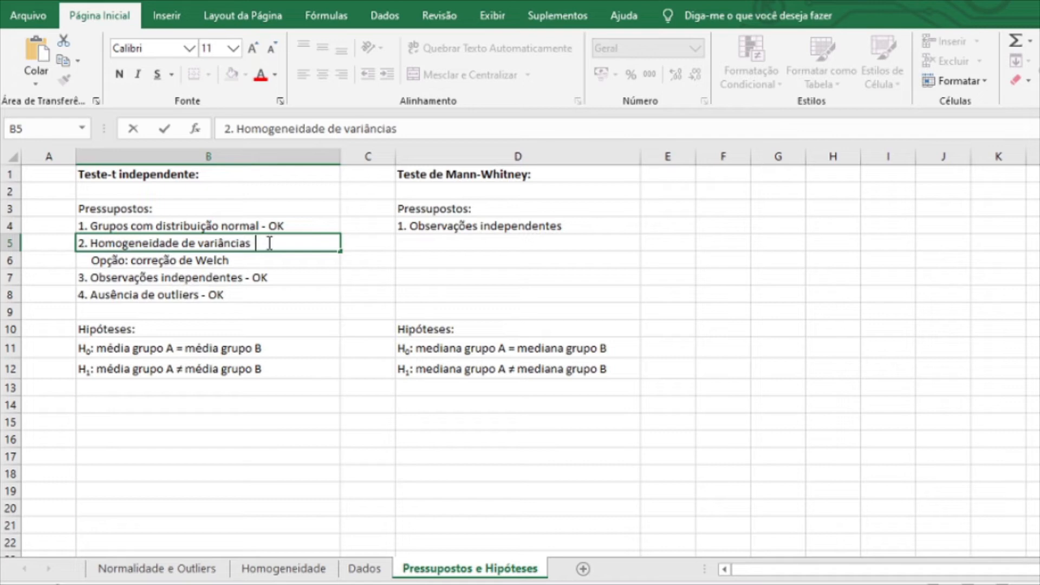
{"action": "key", "text": "BackSpace"}
{"action": "key", "text": "BackSpace"}
{"action": "type", "text": "- OK"}
{"action": "left_click", "coordinate": [345, 349]}
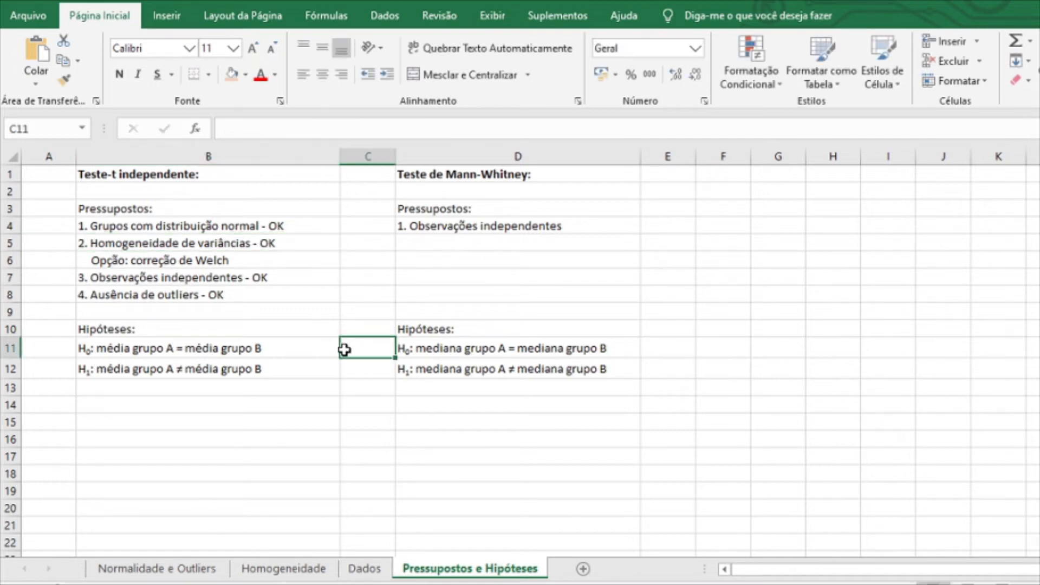
Set up Real Statistics' T Test and Non-parametric Equivalents on the Dados sheet with input ranges A2:A17 and B2:B19.
{"action": "left_click", "coordinate": [363, 569]}
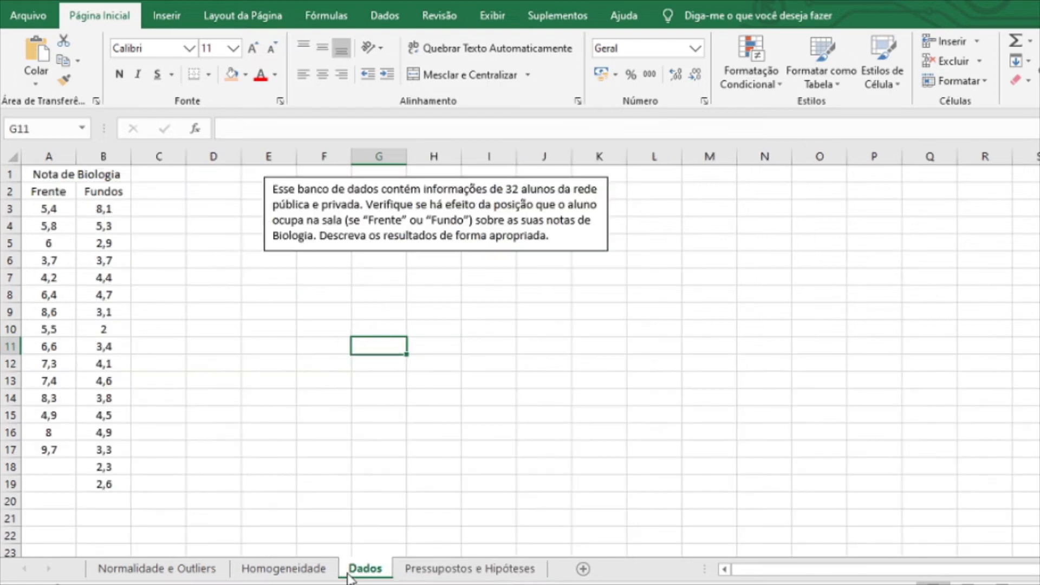
{"action": "left_click", "coordinate": [544, 21]}
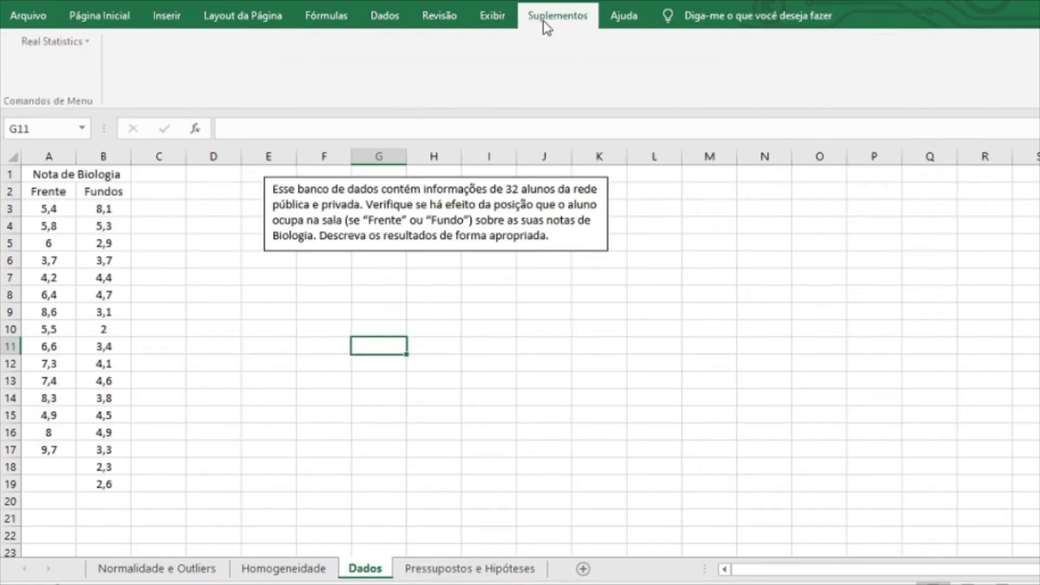
{"action": "left_click", "coordinate": [35, 41]}
{"action": "left_click", "coordinate": [48, 64]}
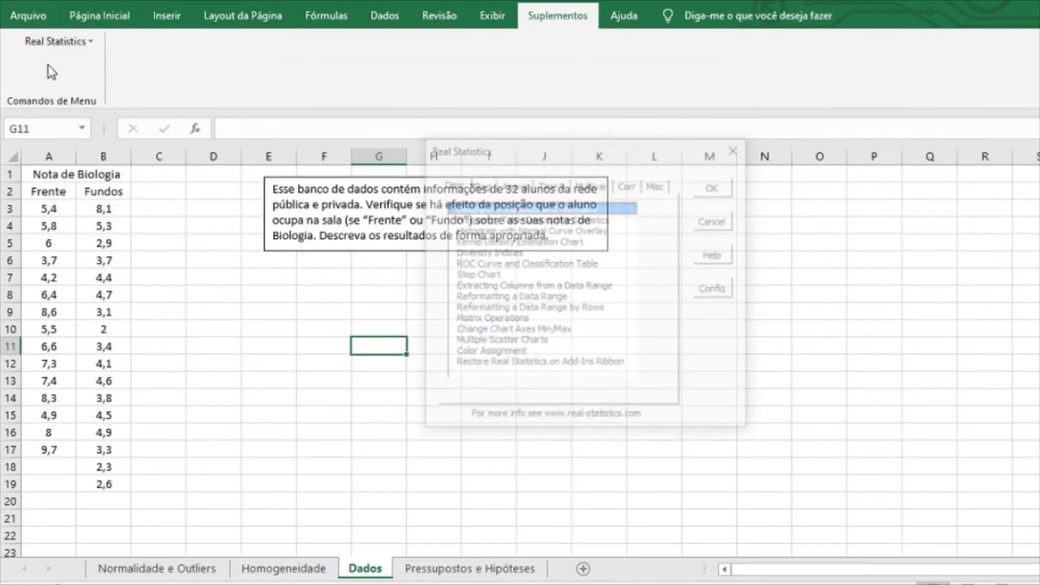
{"action": "left_click", "coordinate": [667, 184]}
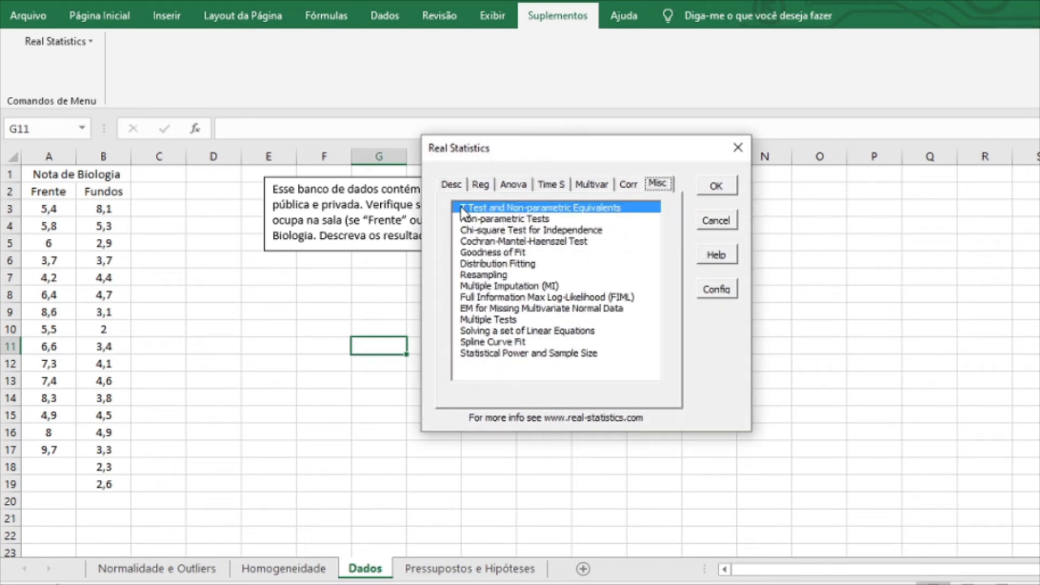
{"action": "left_click", "coordinate": [716, 187]}
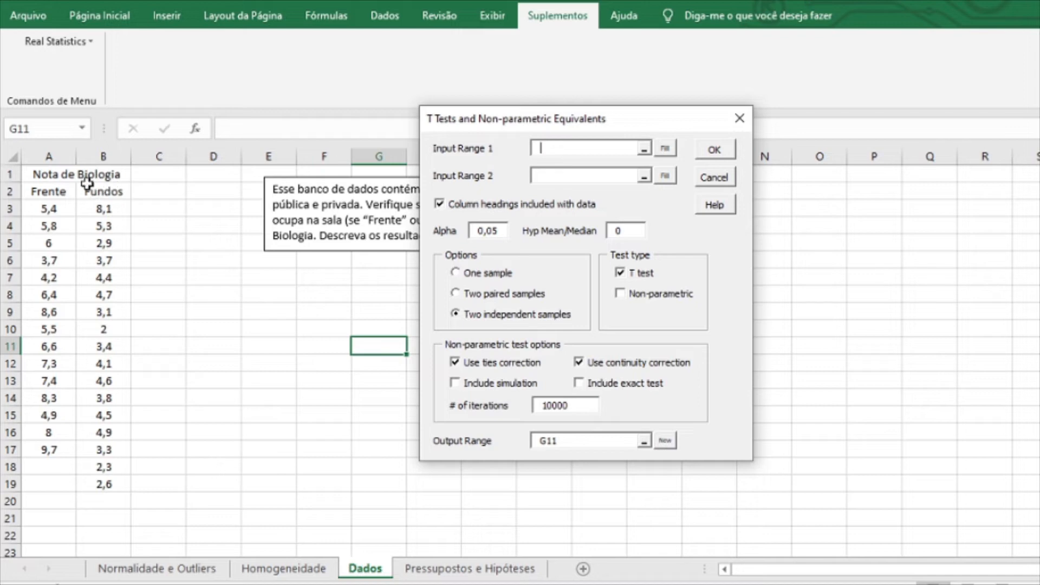
{"action": "left_click_drag", "start_coordinate": [64, 190], "coordinate": [60, 452]}
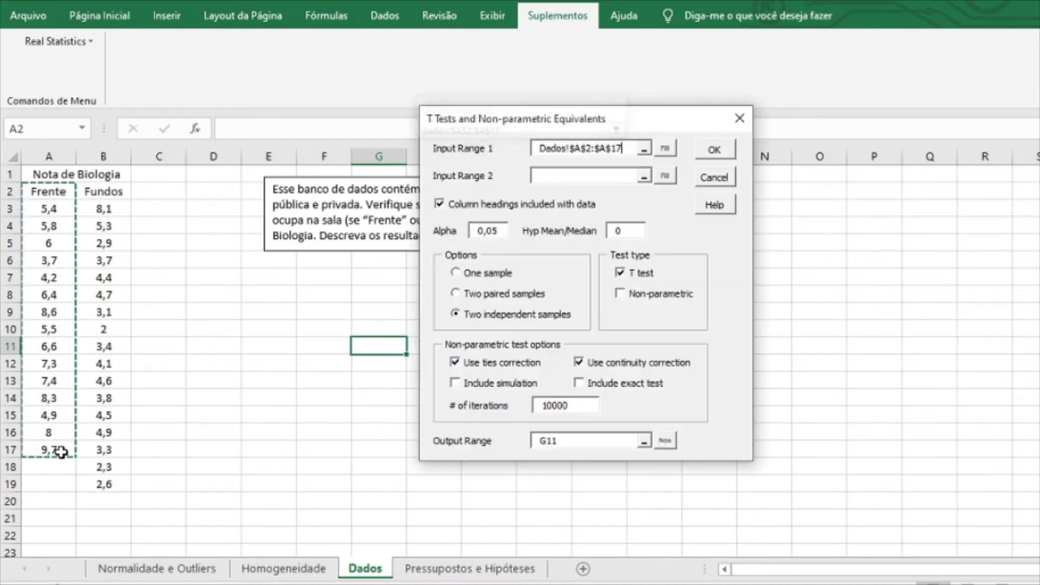
{"action": "left_click", "coordinate": [569, 174]}
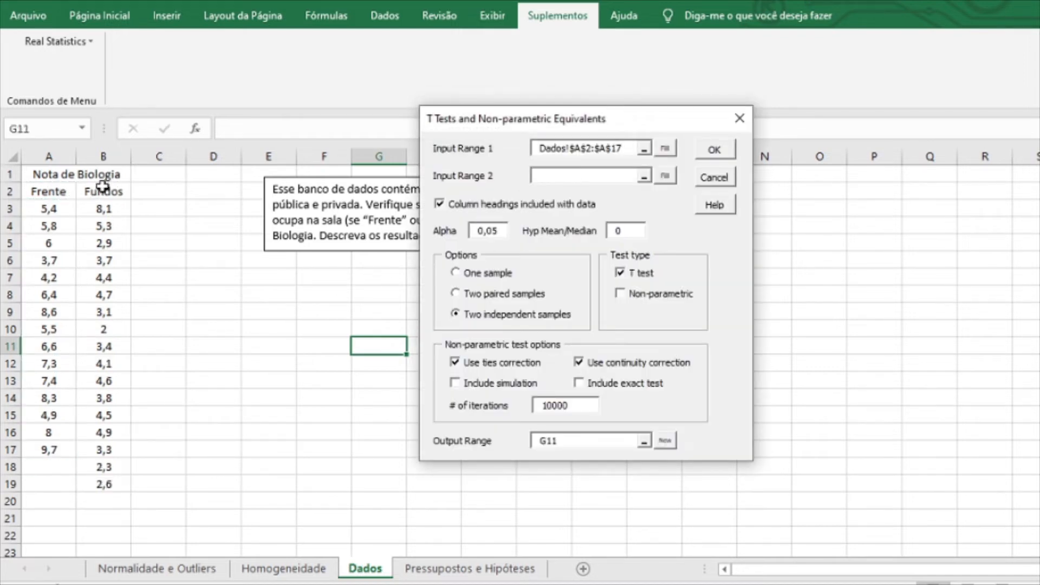
{"action": "left_click_drag", "start_coordinate": [103, 187], "coordinate": [110, 481]}
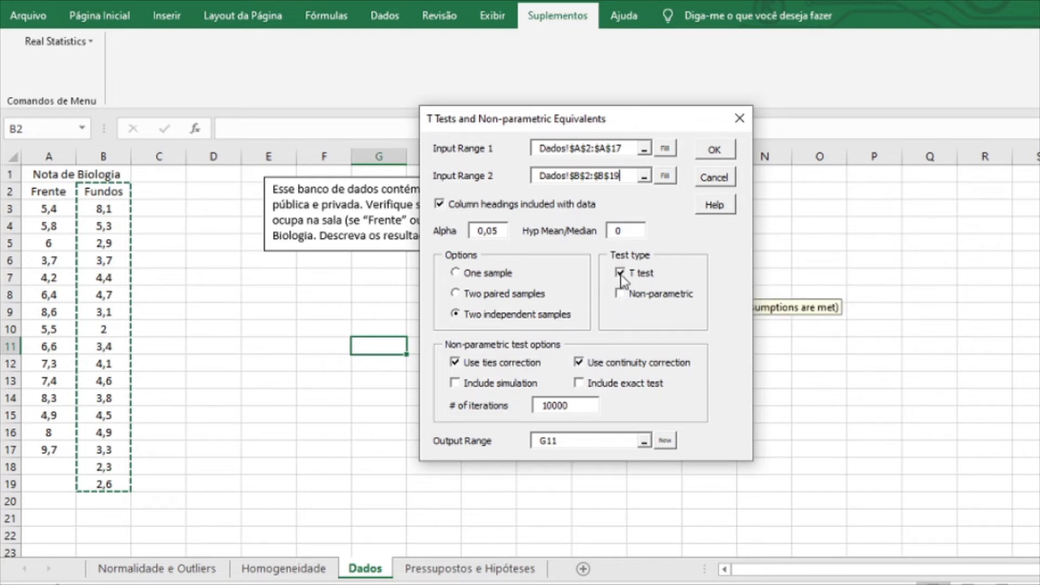
Run only the T test for two independent samples, without the non-parametric test, and output it to a new sheet.
{"action": "left_click", "coordinate": [619, 294]}
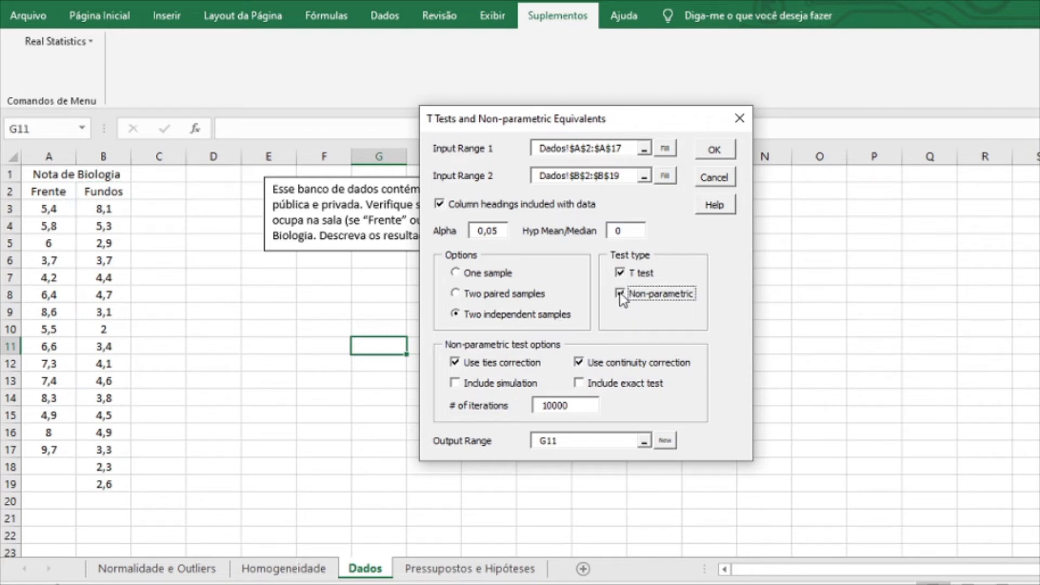
{"action": "left_click", "coordinate": [621, 295]}
{"action": "left_click", "coordinate": [669, 442]}
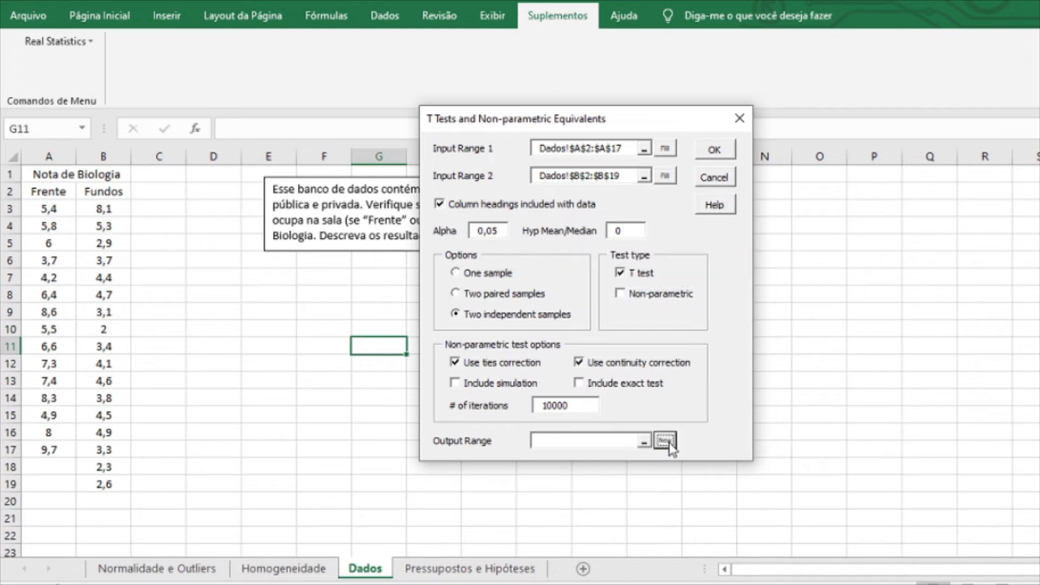
{"action": "left_click", "coordinate": [715, 150]}
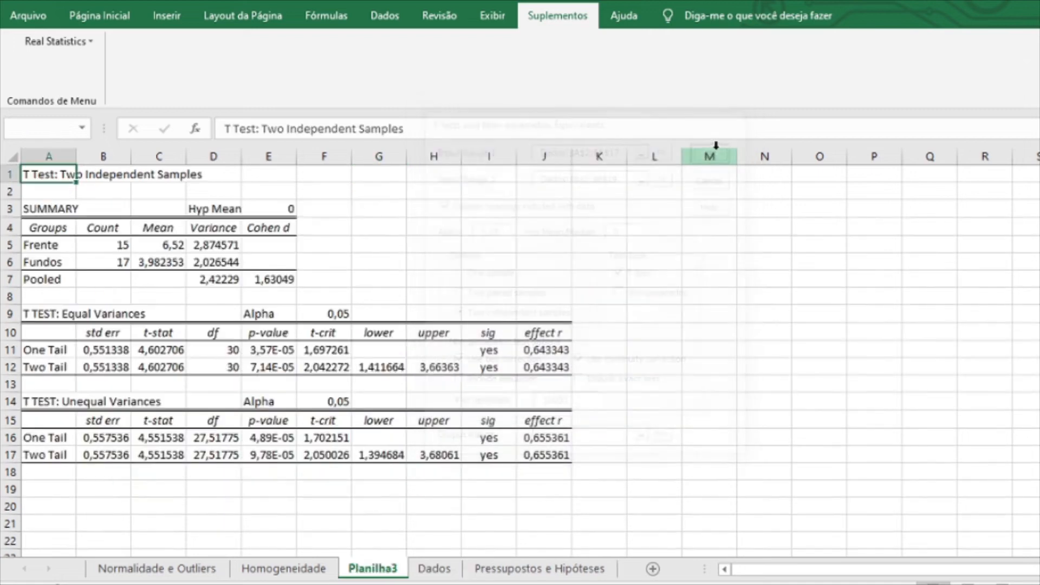
Rename the new T Test results sheet as Teste-t independente.
{"action": "double_click", "coordinate": [375, 569]}
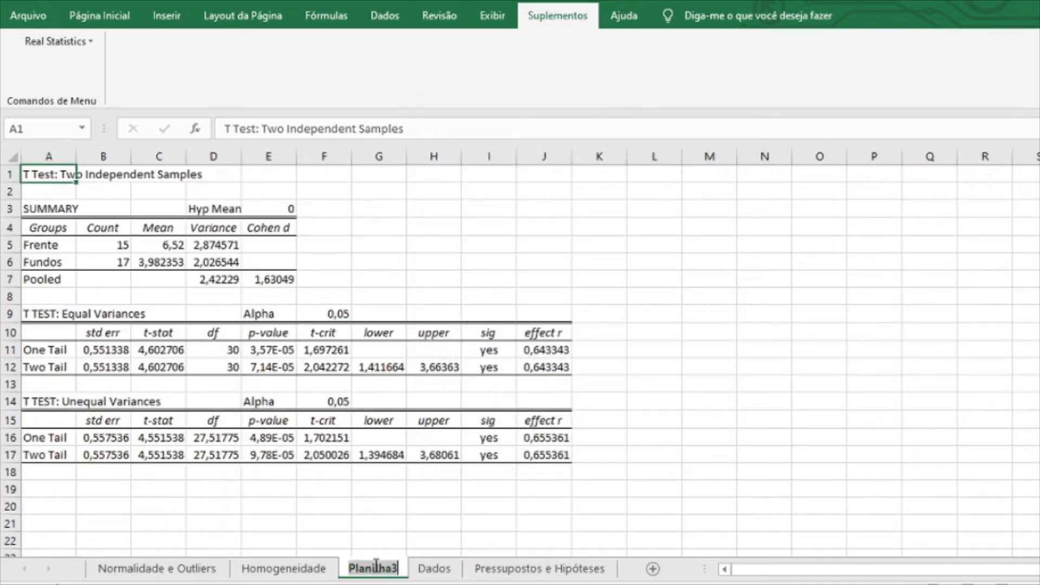
{"action": "type", "text": "Teste-t "}
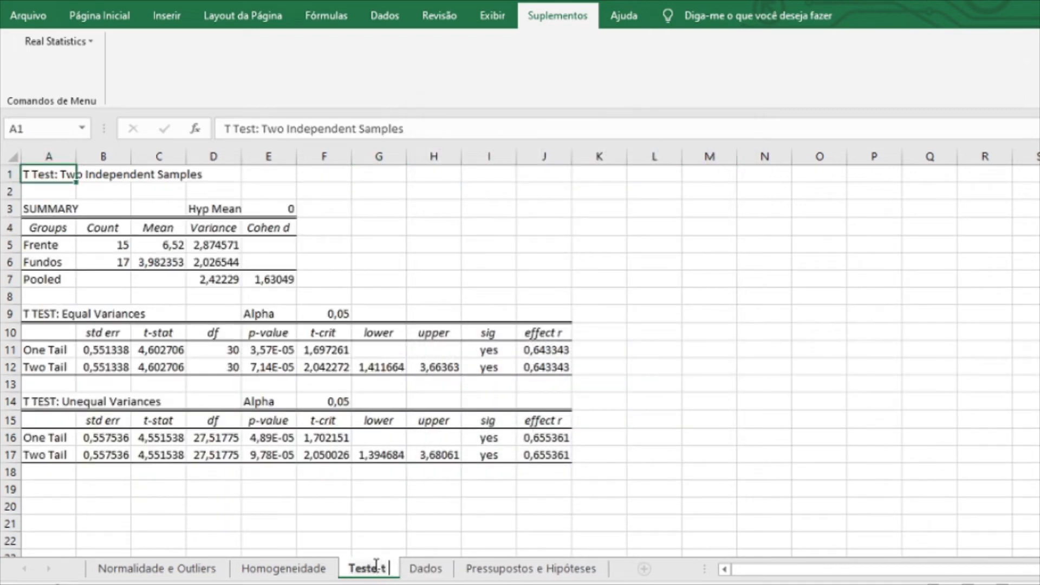
{"action": "type", "text": "independente"}
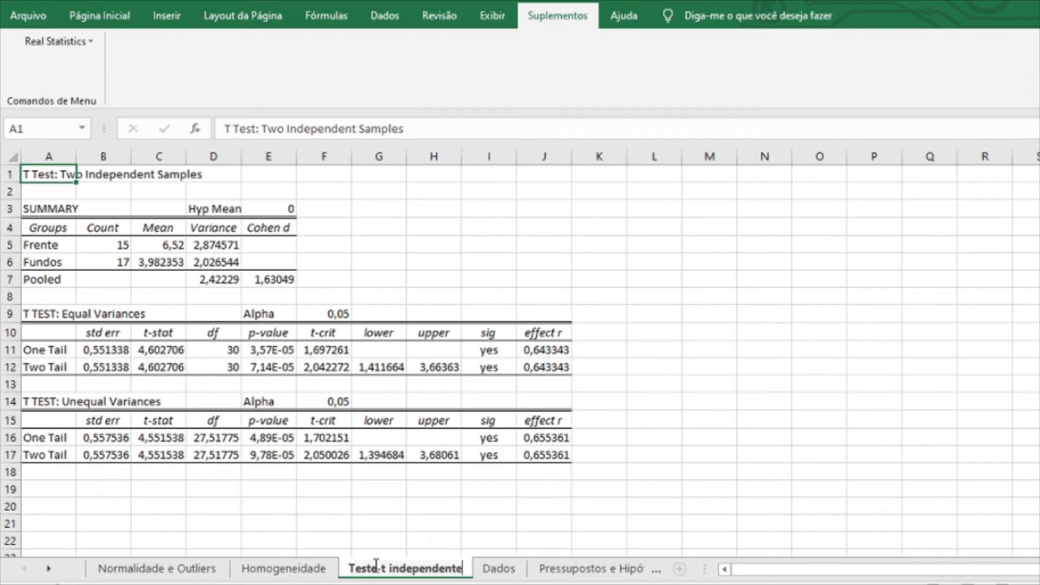
{"action": "left_click", "coordinate": [401, 363]}
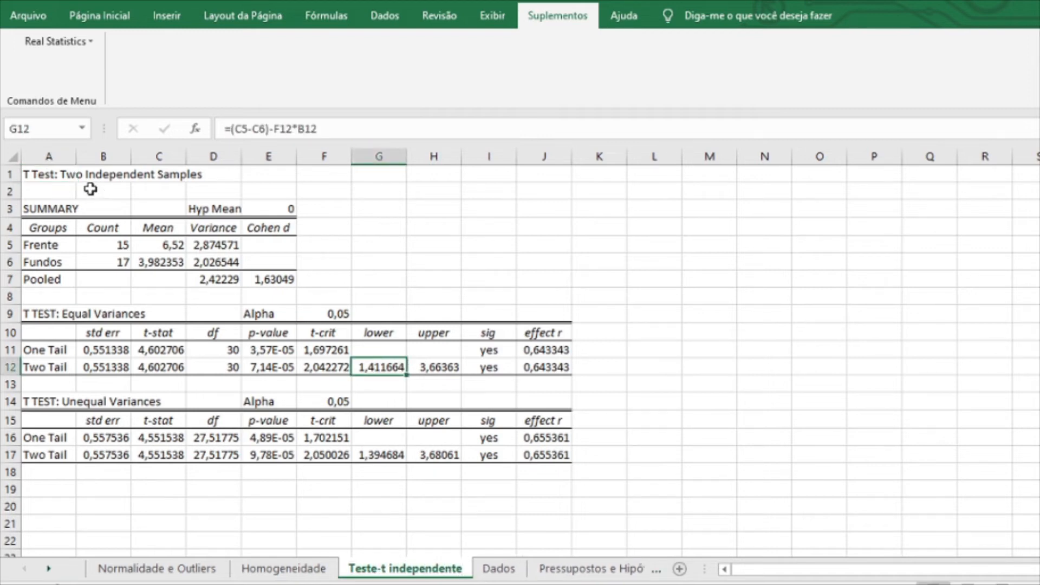
Highlight the T Test: Two Independent Samples title in A1:D1 with the light orange fill.
{"action": "left_click_drag", "start_coordinate": [32, 173], "coordinate": [204, 171]}
{"action": "left_click", "coordinate": [100, 15]}
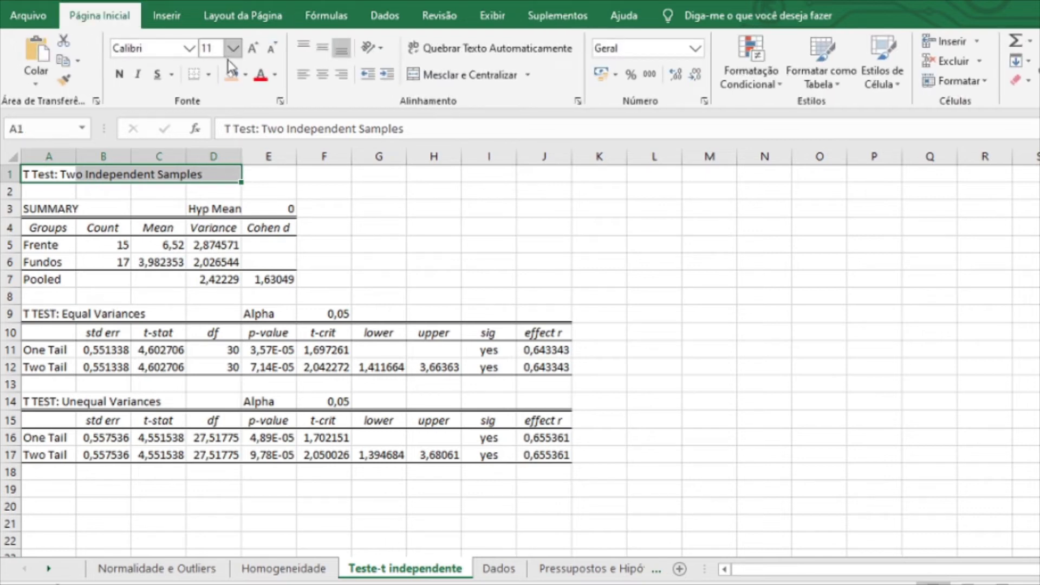
{"action": "left_click", "coordinate": [232, 75]}
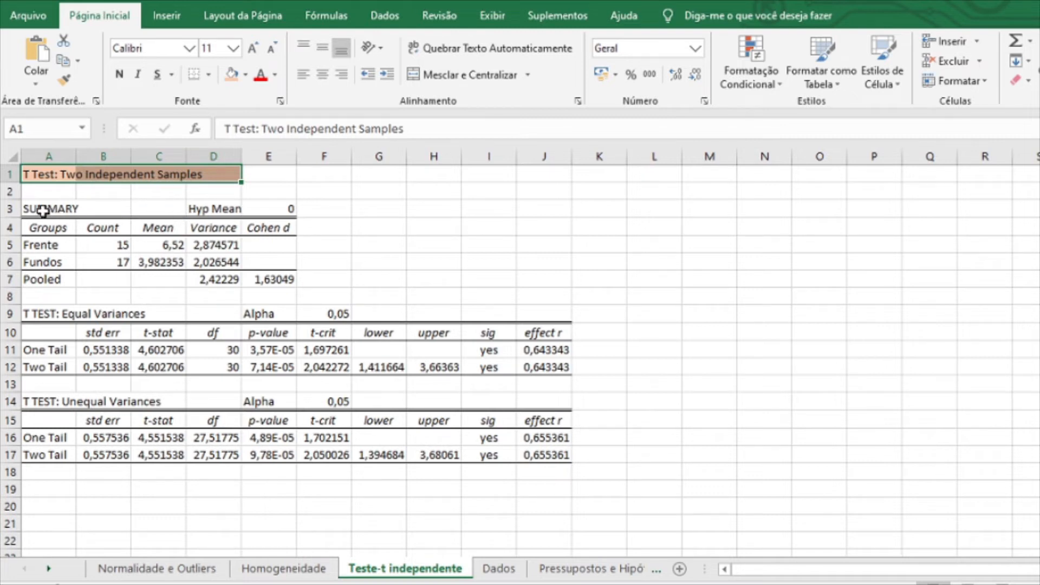
Examine the group counts, means, variances and Cohen's d, and compare the equal and unequal variances tables, including the corrected degrees of freedom.
{"action": "left_click_drag", "start_coordinate": [44, 210], "coordinate": [258, 280]}
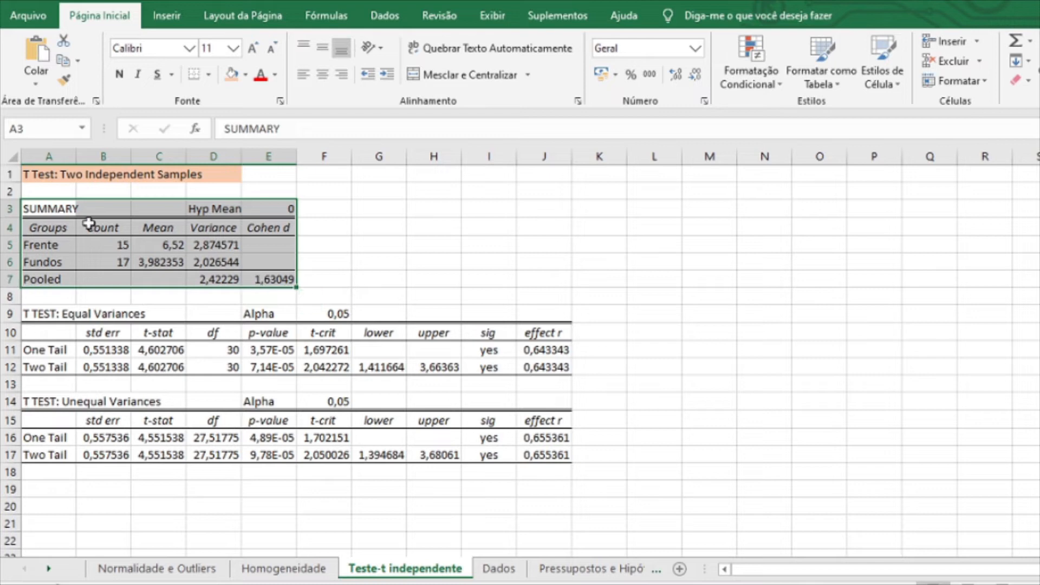
{"action": "left_click", "coordinate": [114, 245]}
{"action": "left_click_drag", "start_coordinate": [115, 245], "coordinate": [111, 255]}
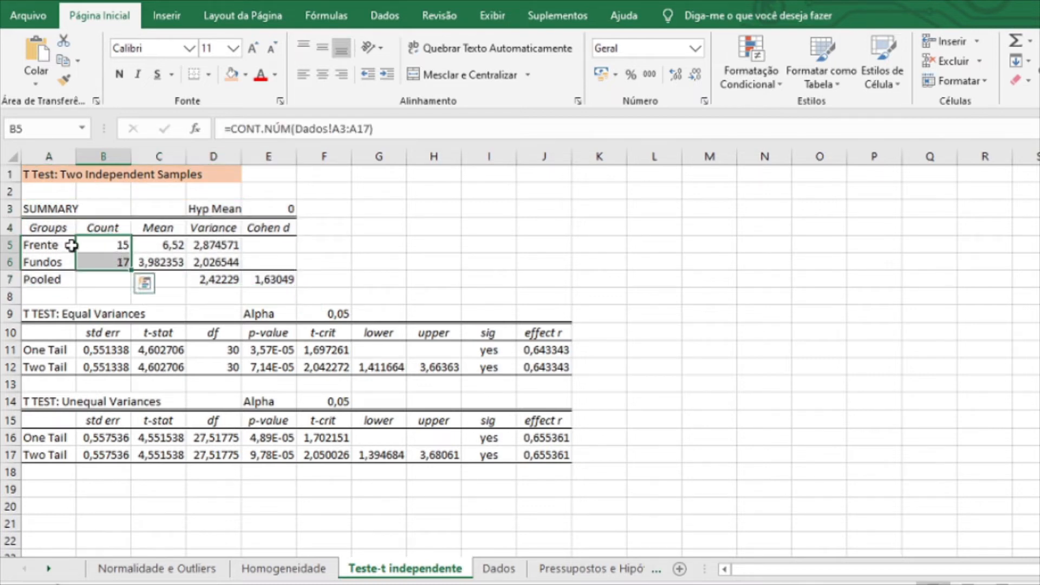
{"action": "left_click_drag", "start_coordinate": [176, 248], "coordinate": [219, 265]}
{"action": "left_click", "coordinate": [353, 245]}
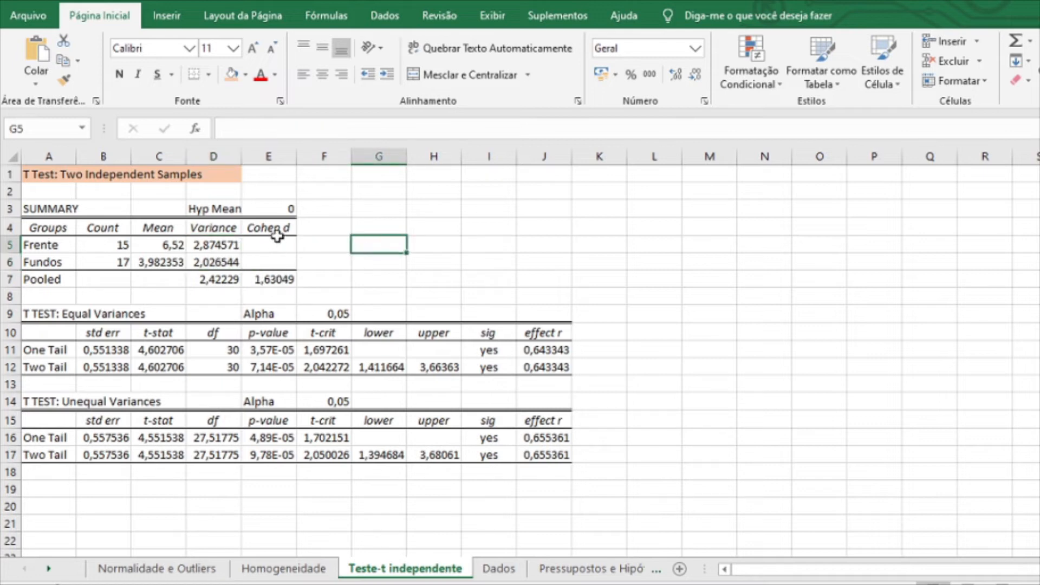
{"action": "left_click", "coordinate": [277, 280]}
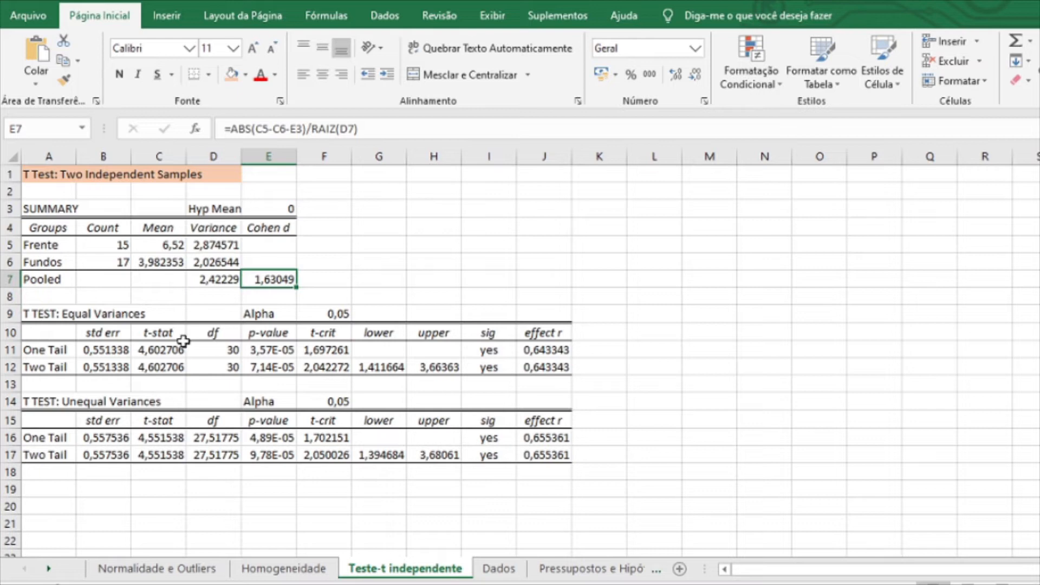
{"action": "left_click_drag", "start_coordinate": [114, 331], "coordinate": [156, 315]}
{"action": "left_click", "coordinate": [34, 318]}
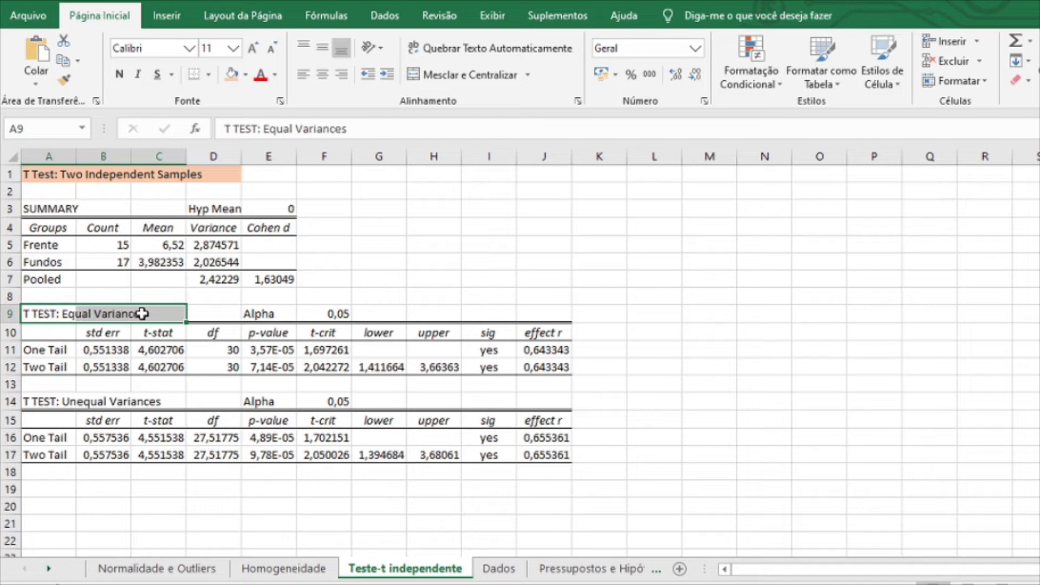
{"action": "left_click_drag", "start_coordinate": [65, 401], "coordinate": [168, 400]}
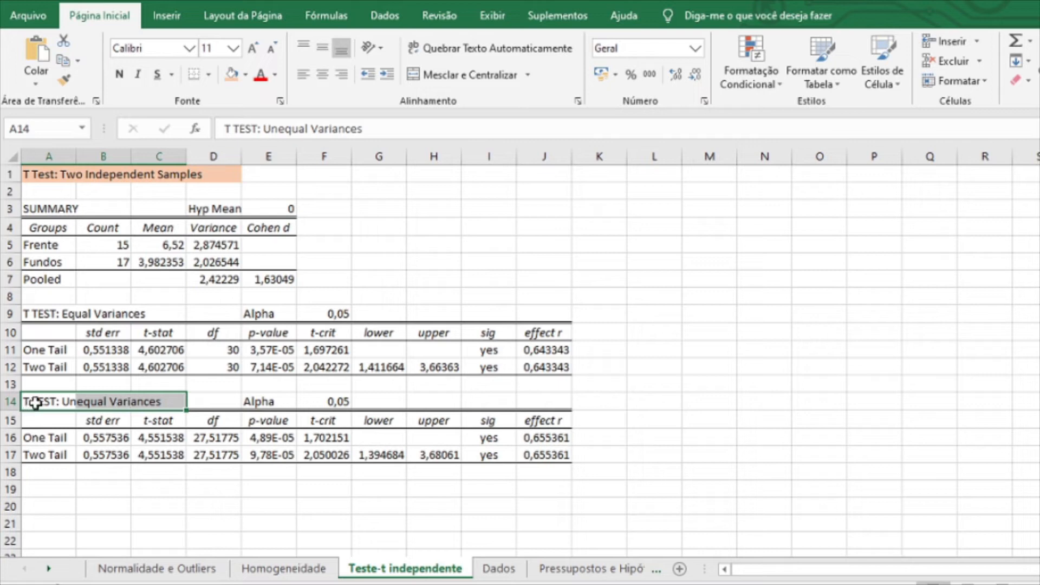
{"action": "left_click_drag", "start_coordinate": [29, 403], "coordinate": [552, 454]}
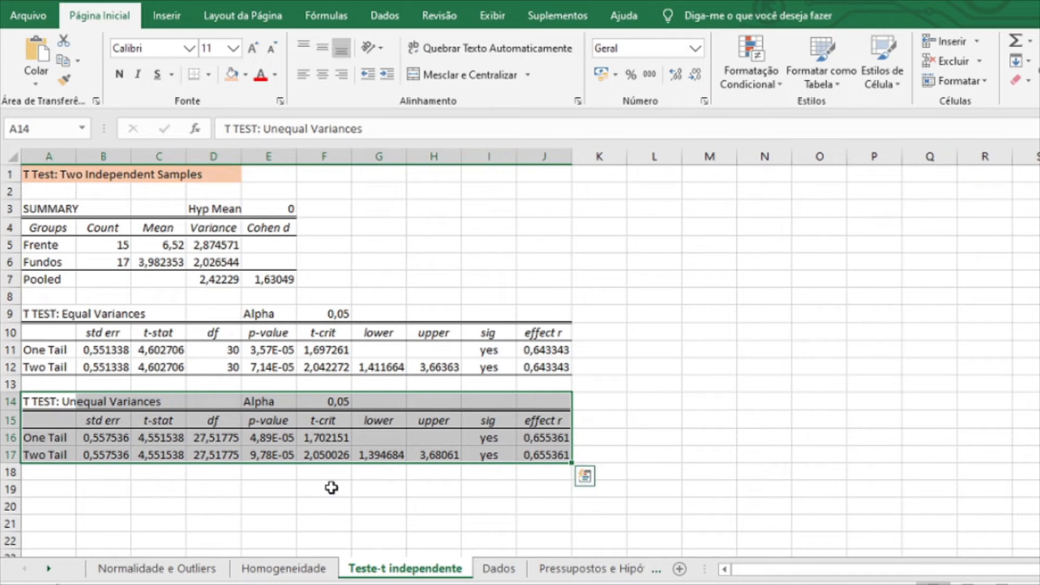
{"action": "left_click_drag", "start_coordinate": [217, 439], "coordinate": [216, 456]}
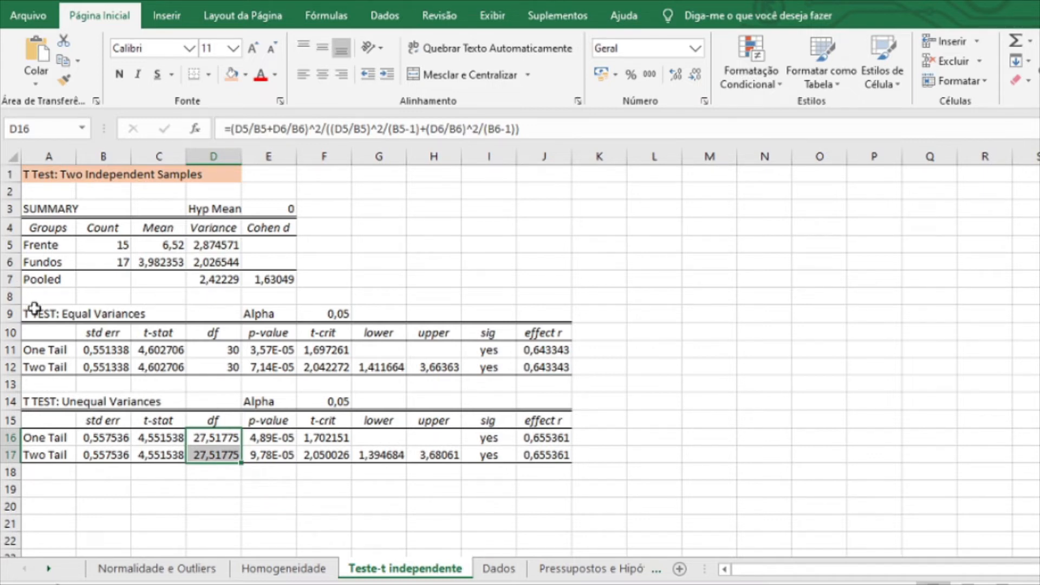
Highlight the T TEST: Equal Variances title in A9:C9 with the light orange fill.
{"action": "left_click_drag", "start_coordinate": [34, 309], "coordinate": [171, 314]}
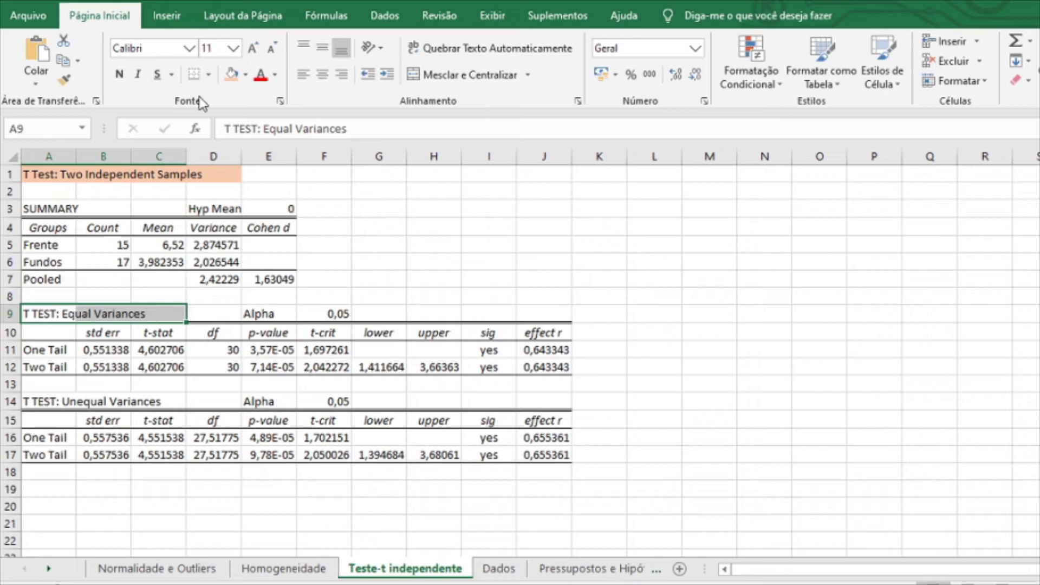
{"action": "left_click", "coordinate": [236, 79]}
{"action": "left_click", "coordinate": [323, 349]}
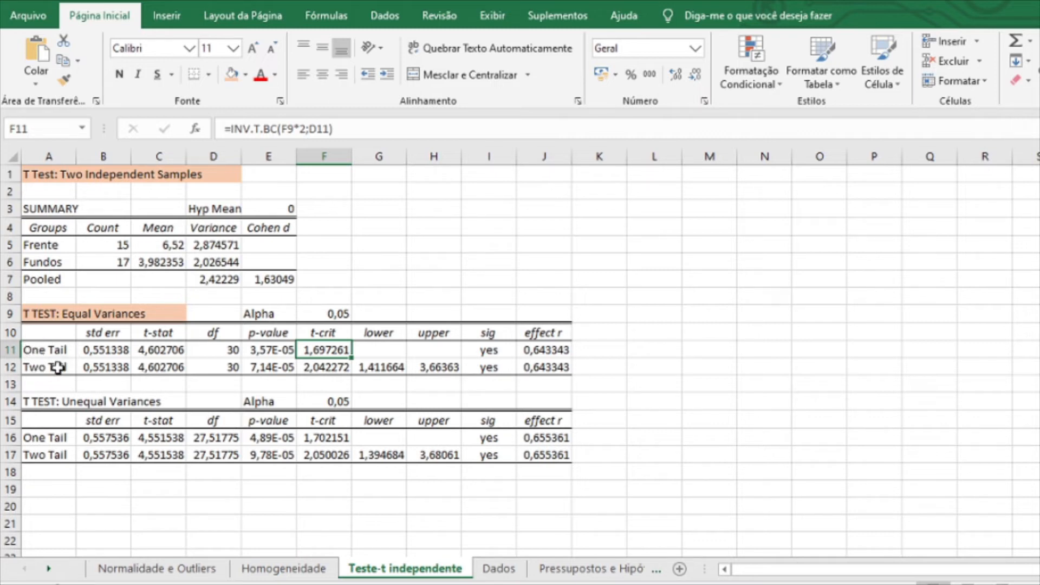
Check the alternative hypotheses on Pressupostos e Hipóteses, and highlight the equal-variances Two Tail label in A12 with the light orange fill.
{"action": "left_click", "coordinate": [58, 368]}
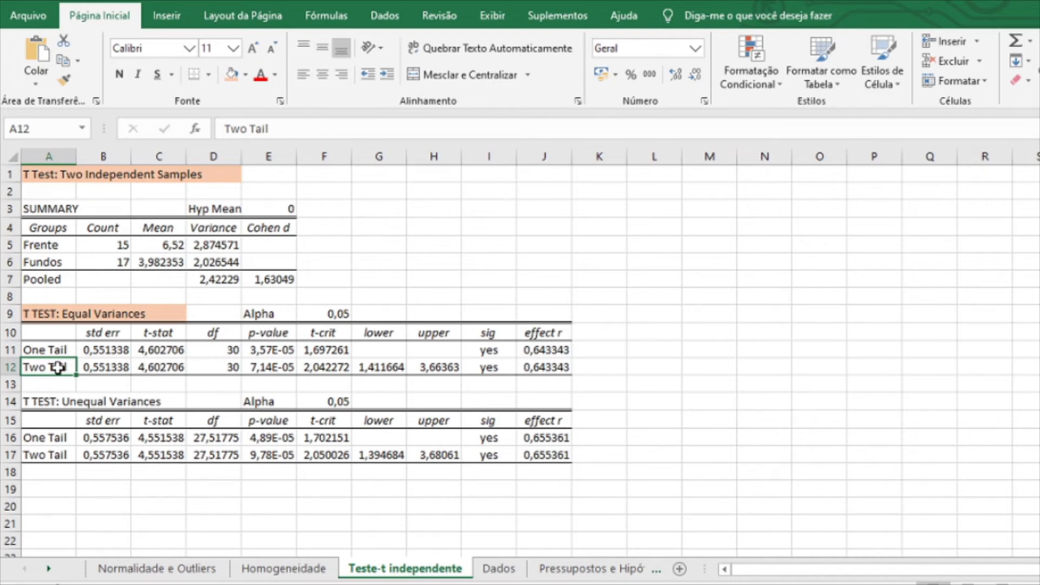
{"action": "left_click", "coordinate": [572, 569]}
{"action": "left_click", "coordinate": [139, 369]}
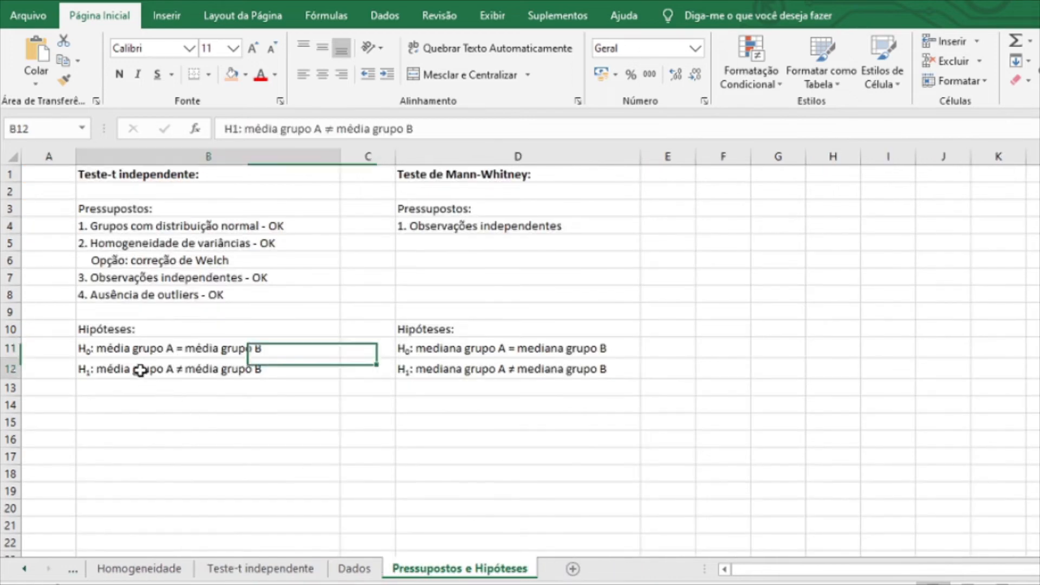
{"action": "left_click", "coordinate": [470, 368]}
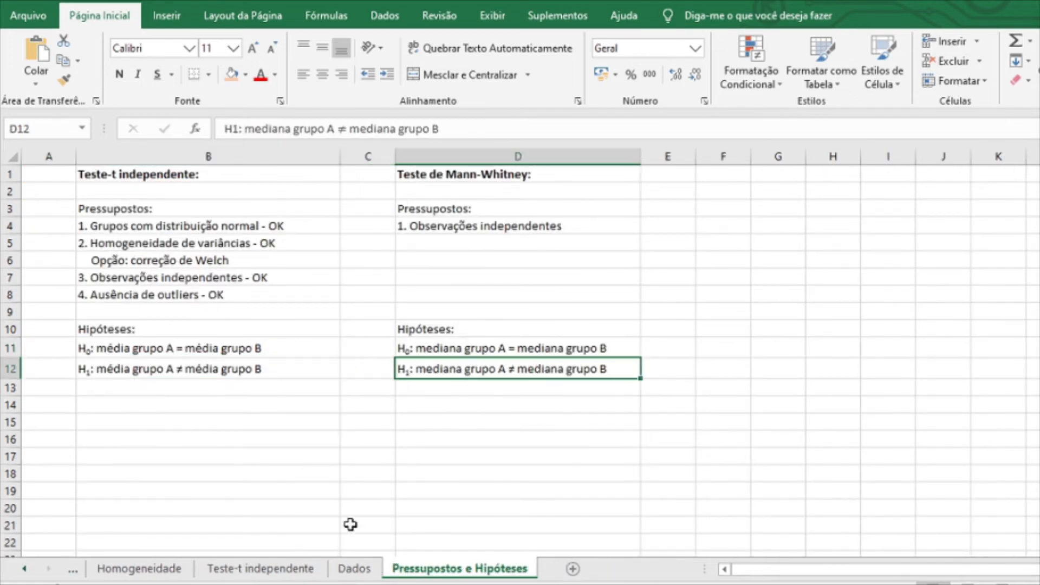
{"action": "left_click", "coordinate": [295, 569]}
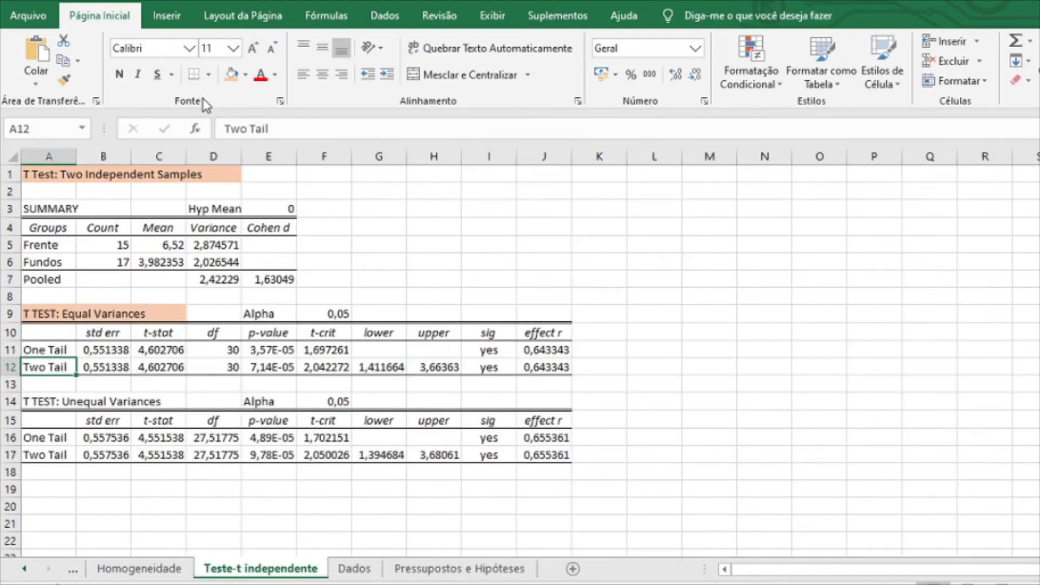
{"action": "left_click", "coordinate": [231, 74]}
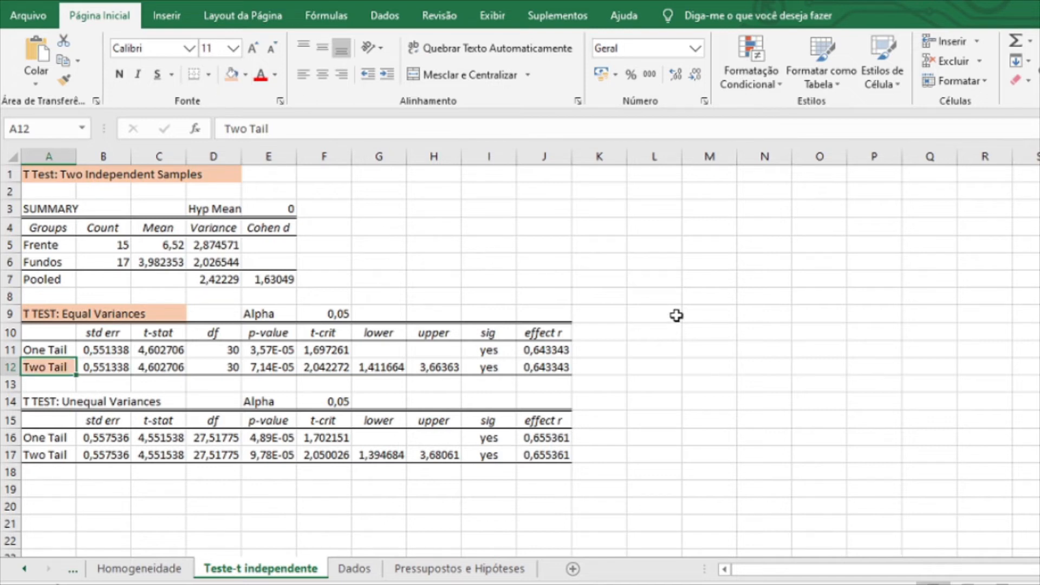
Highlight the equal-variances two-tail t-stat, df and p-value in C12:E12 with the light orange fill.
{"action": "left_click", "coordinate": [158, 367]}
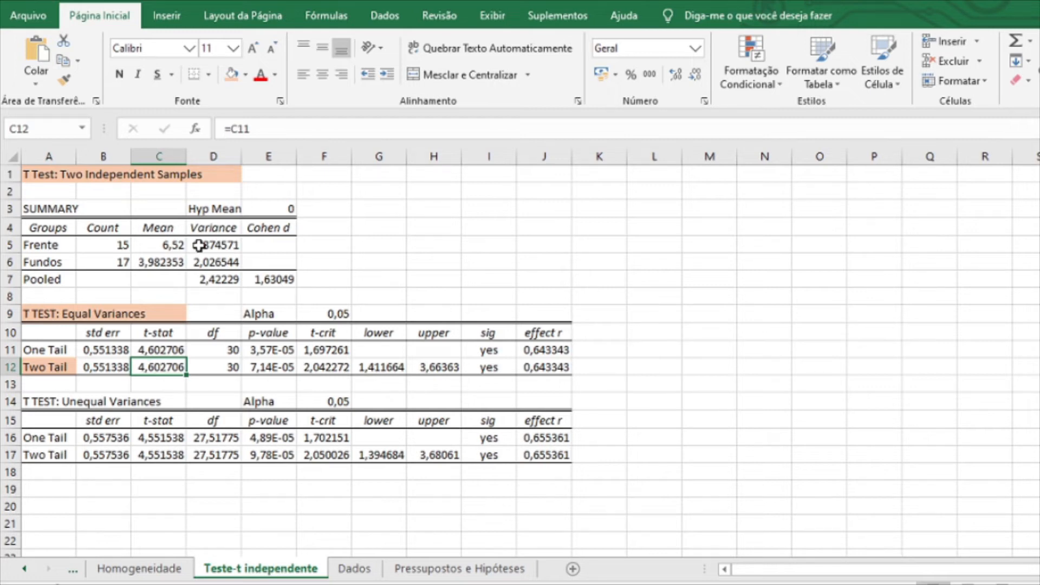
{"action": "left_click", "coordinate": [230, 75]}
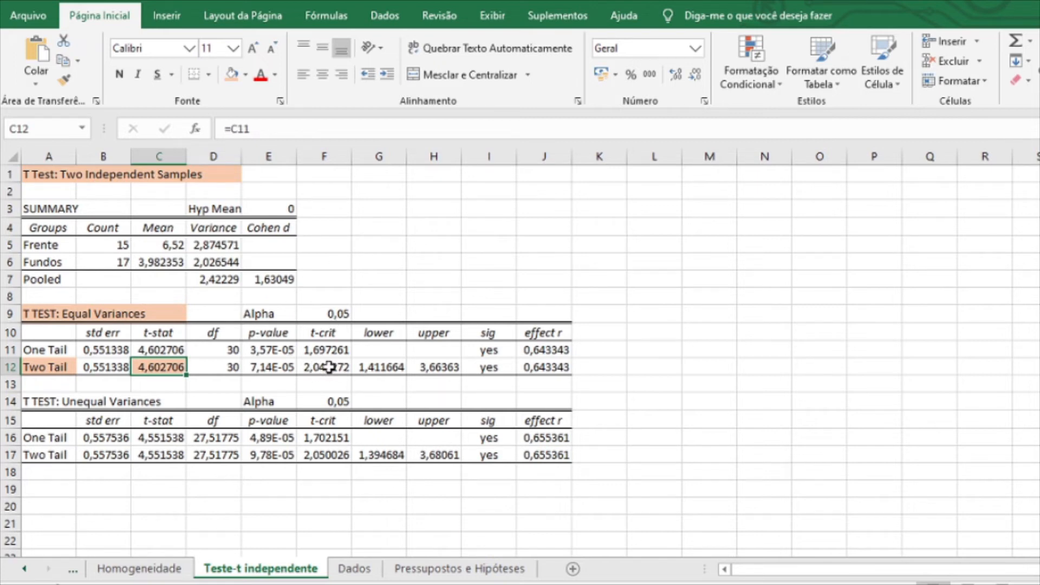
{"action": "left_click", "coordinate": [217, 367]}
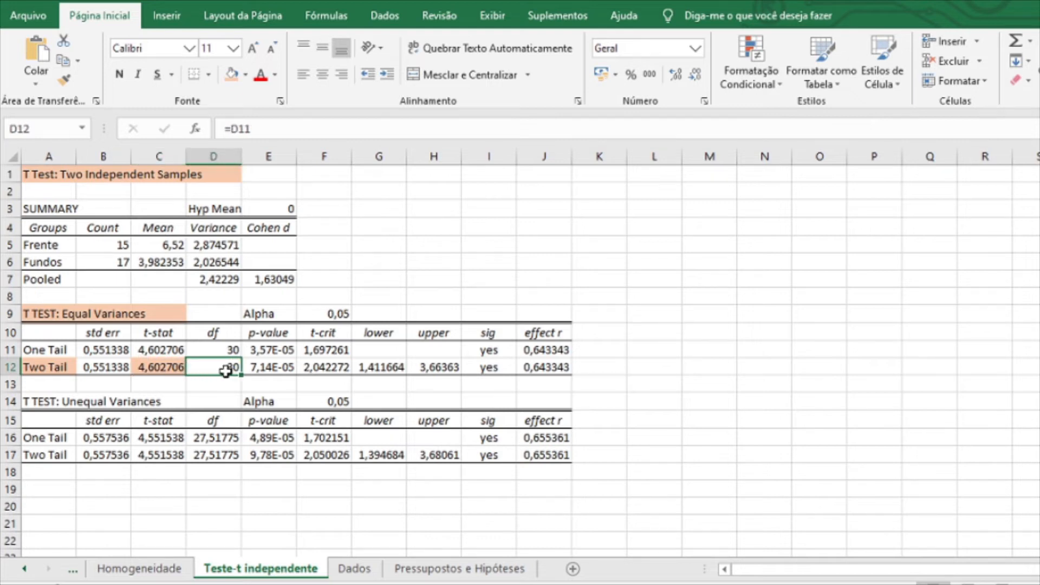
{"action": "left_click", "coordinate": [229, 74]}
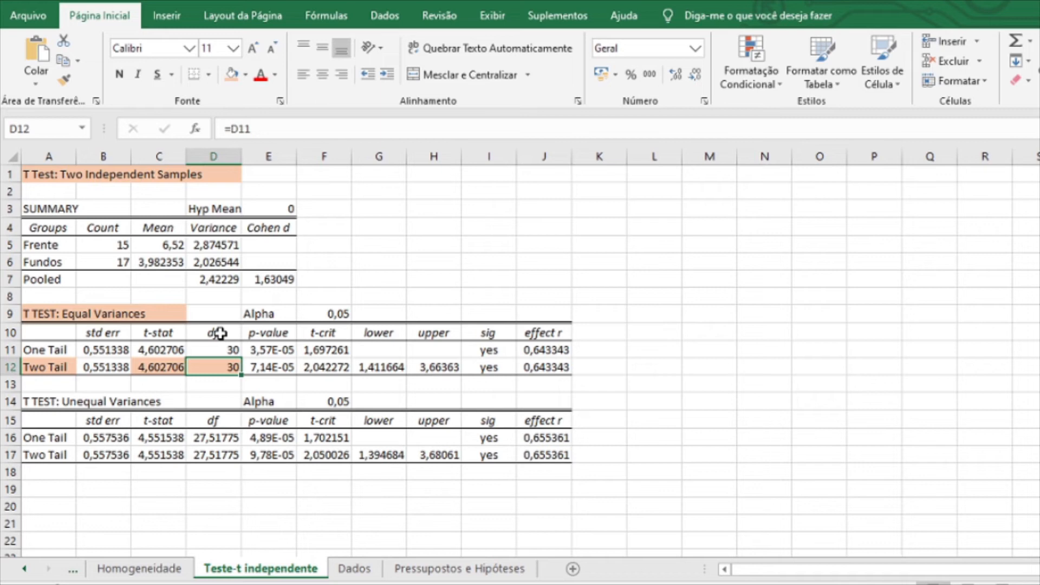
{"action": "left_click", "coordinate": [265, 368]}
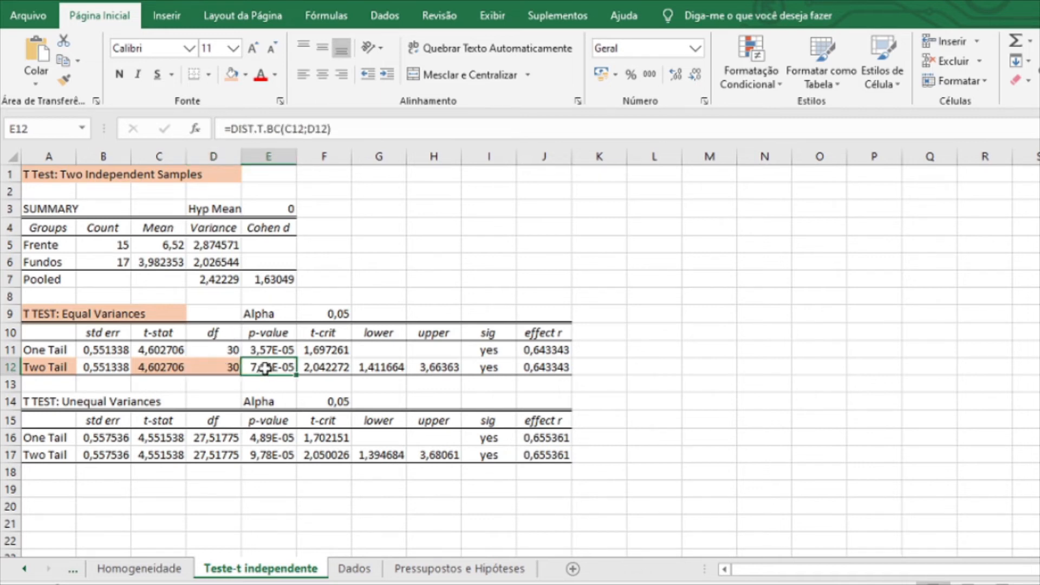
{"action": "left_click", "coordinate": [232, 75]}
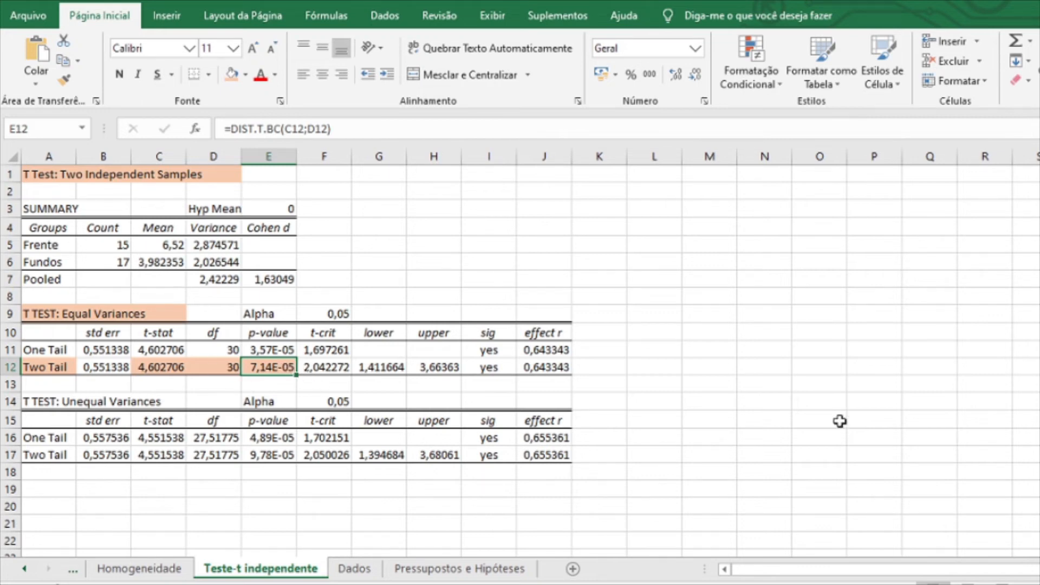
Review the independent t-test hypotheses on Pressupostos e Hipóteses against the equal-variances two-tail p-value in E12.
{"action": "left_click", "coordinate": [468, 569]}
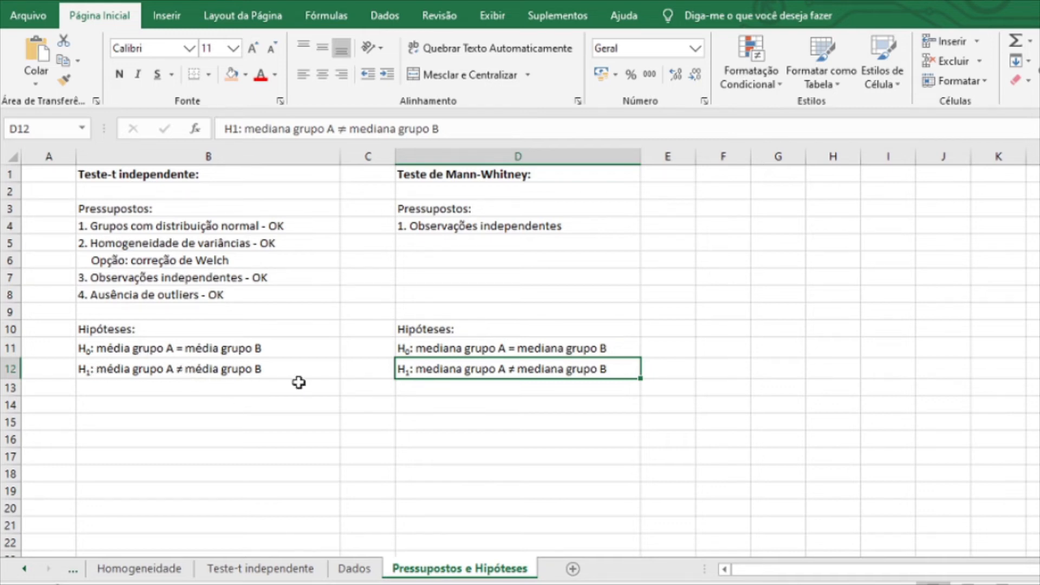
{"action": "left_click", "coordinate": [282, 569]}
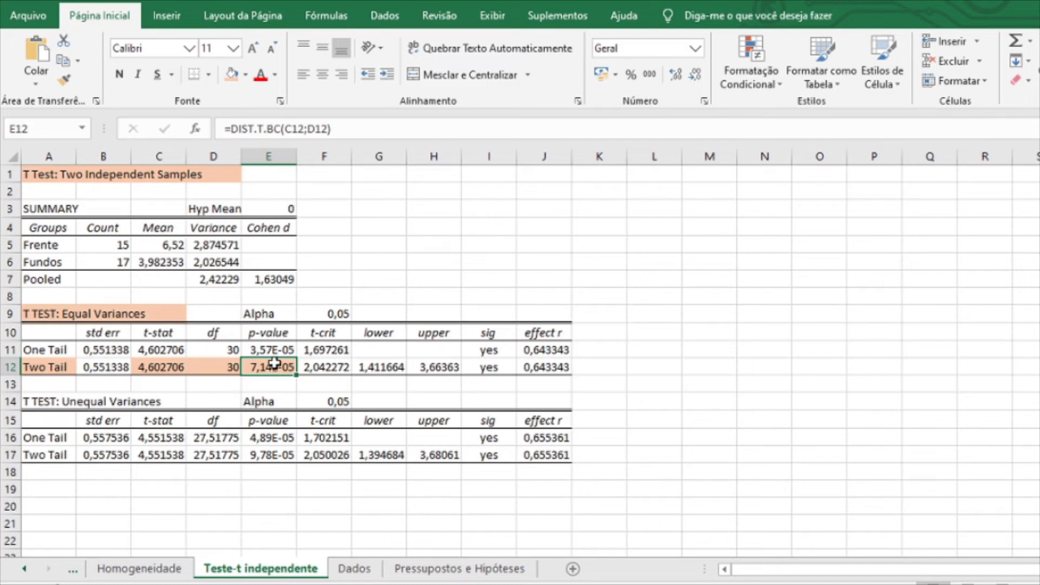
{"action": "left_click", "coordinate": [276, 385]}
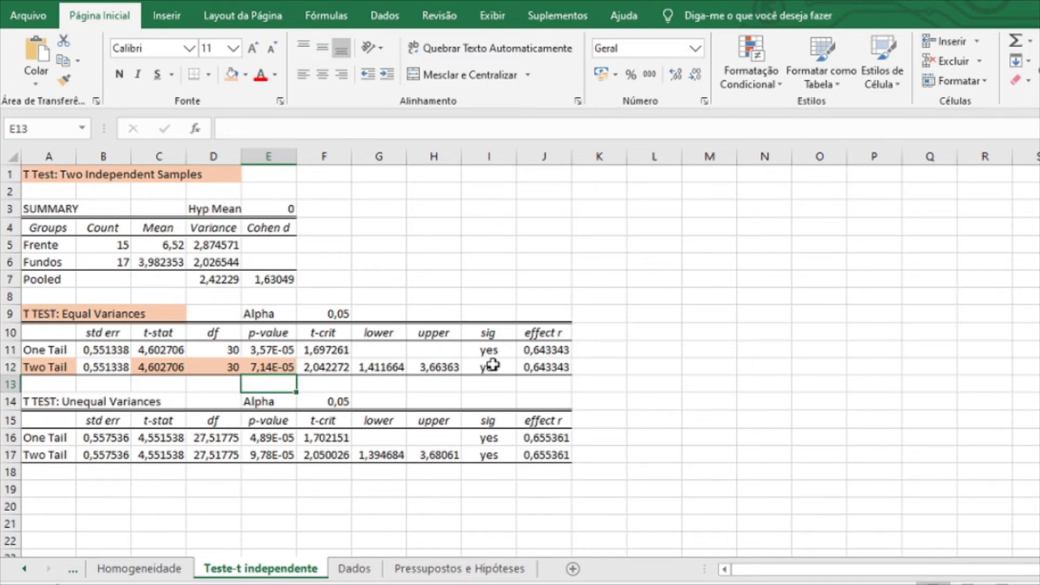
{"action": "left_click", "coordinate": [264, 365]}
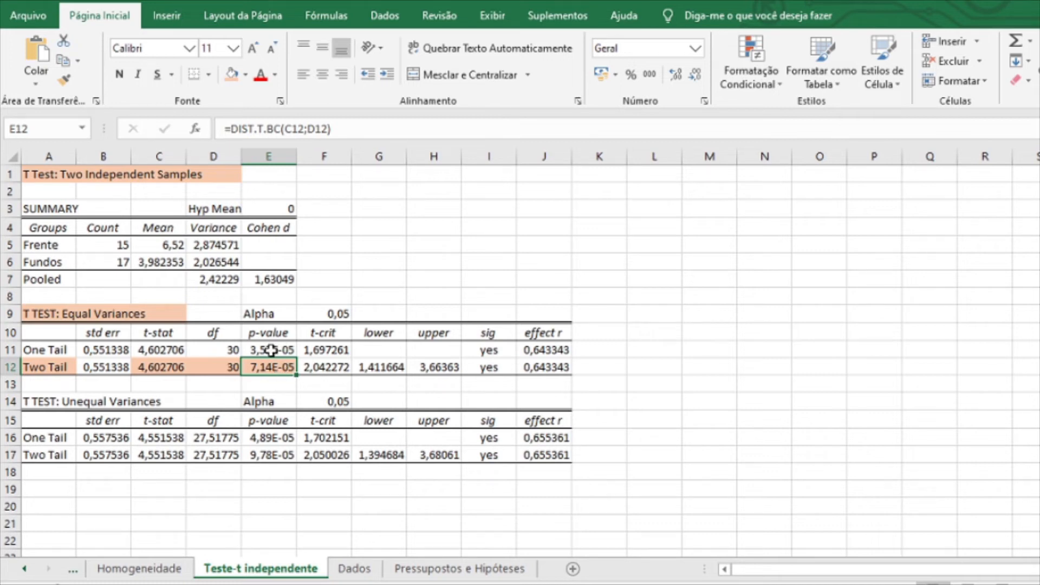
Enter 0,0000714 in L12 as the decimal form of the two-tail p-value, and clear the cell again.
{"action": "left_click", "coordinate": [666, 365]}
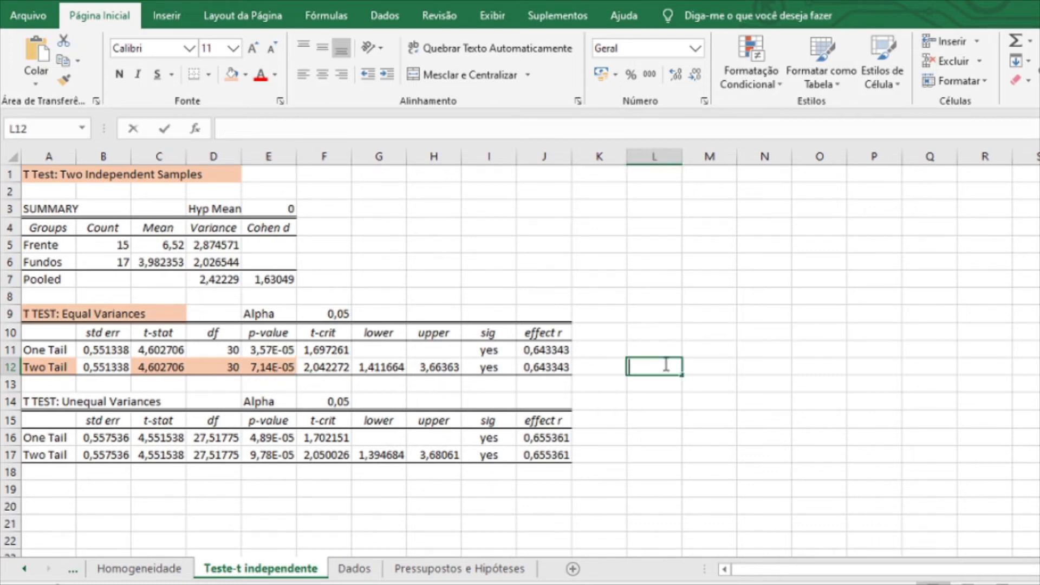
{"action": "type", "text": "="}
{"action": "key", "text": "BackSpace"}
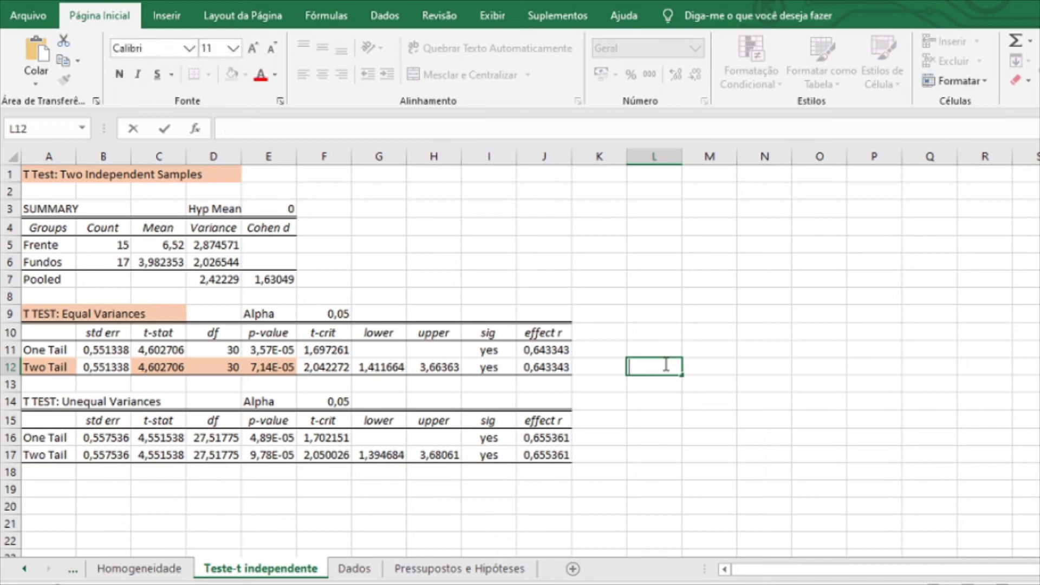
{"action": "type", "text": "0,00007"}
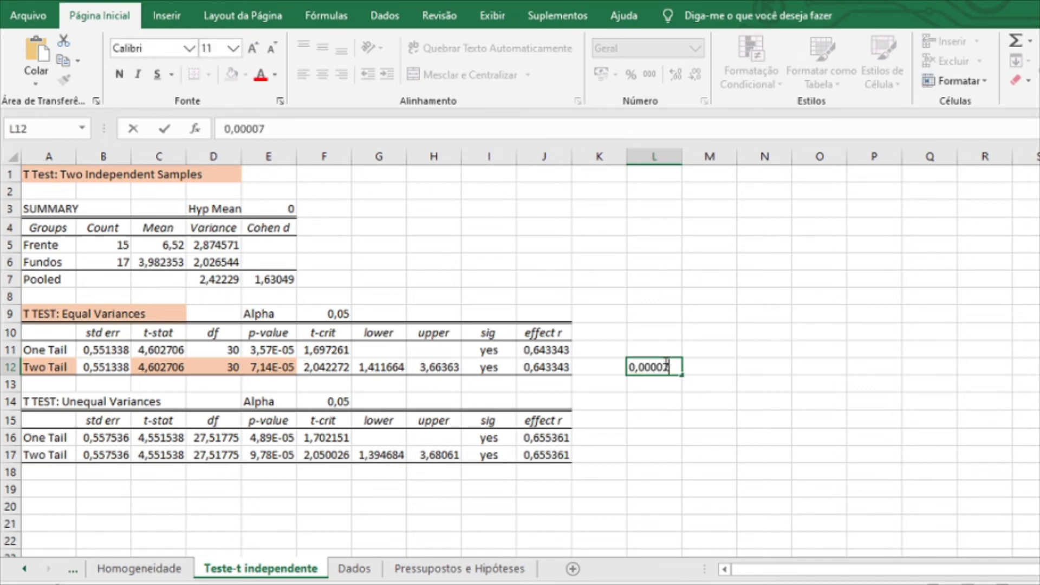
{"action": "type", "text": "14"}
{"action": "key", "text": "Return"}
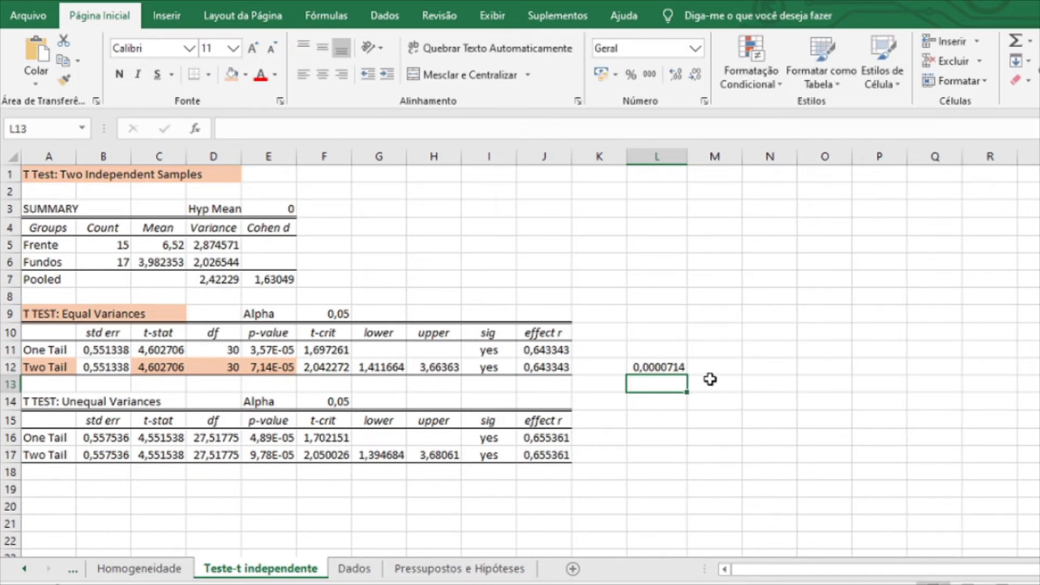
{"action": "left_click", "coordinate": [662, 366]}
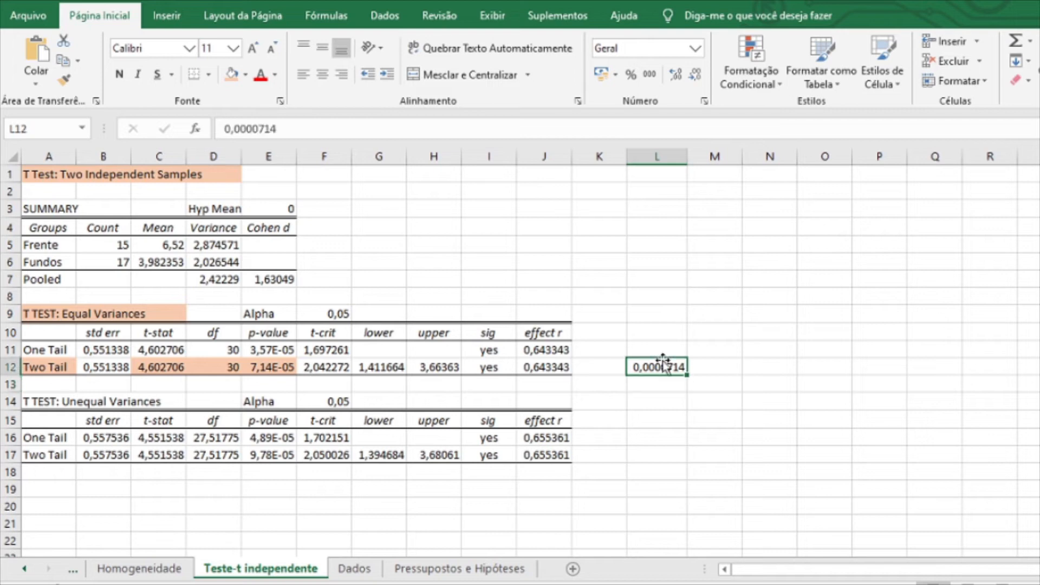
{"action": "key", "text": "Delete"}
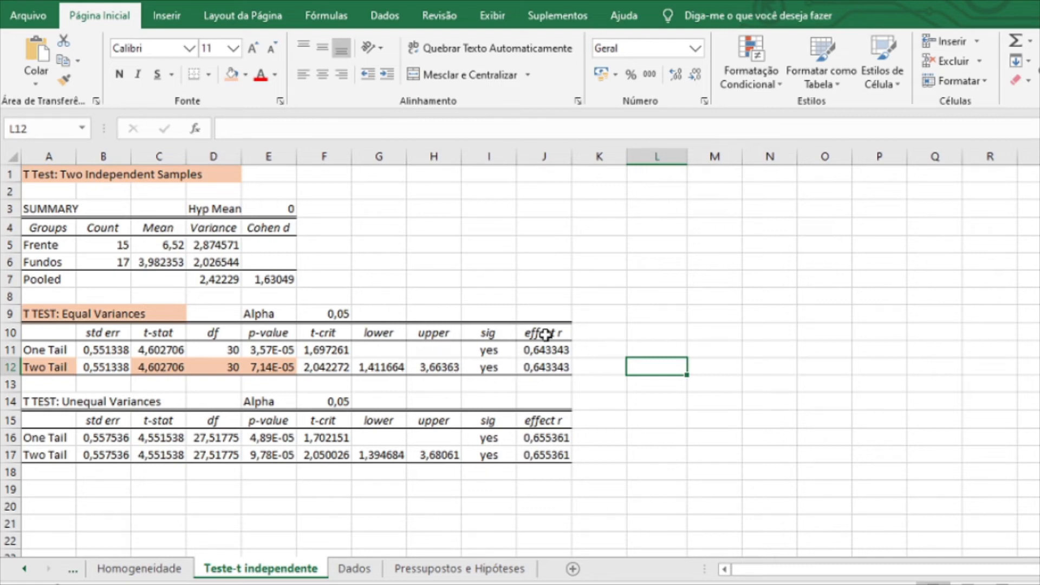
Highlight the equal-variances two-tail sig result in I12 with the light orange fill.
{"action": "left_click", "coordinate": [490, 367]}
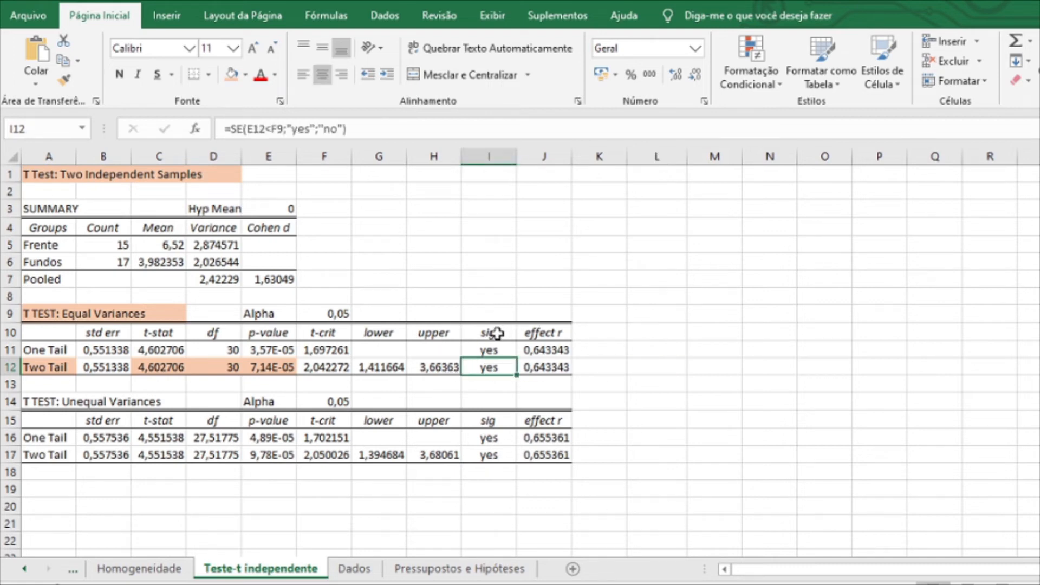
{"action": "left_click", "coordinate": [229, 79]}
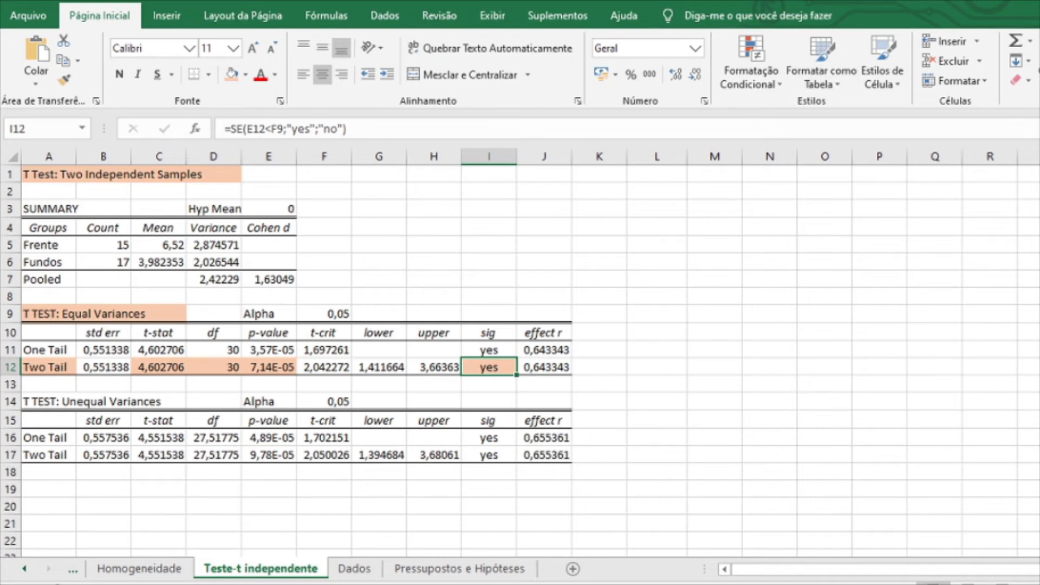
Insert a text box beside the t-test results, covering about K2 to P7.
{"action": "left_click", "coordinate": [384, 15]}
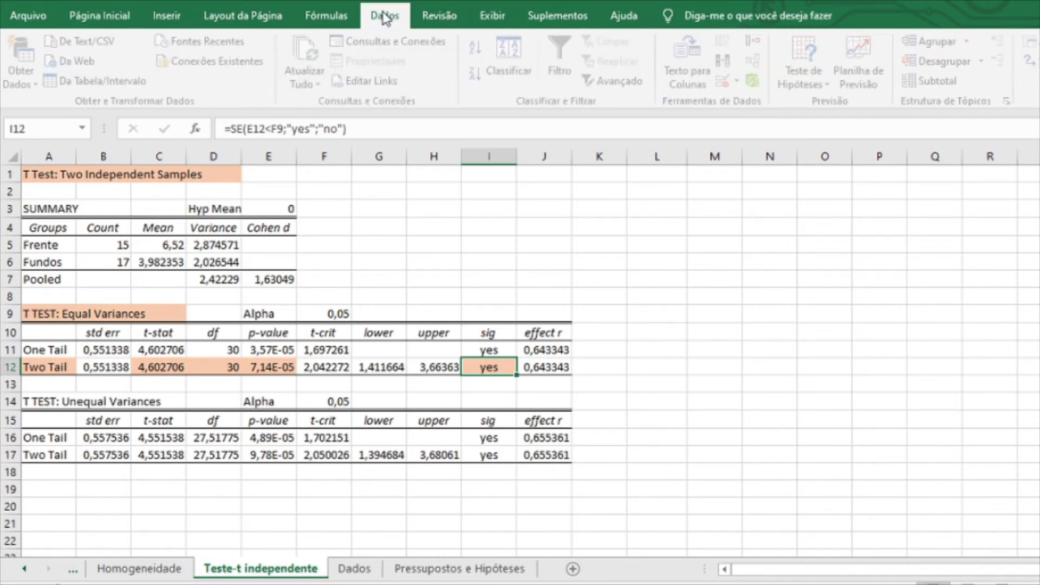
{"action": "left_click", "coordinate": [164, 16]}
{"action": "left_click", "coordinate": [1024, 81]}
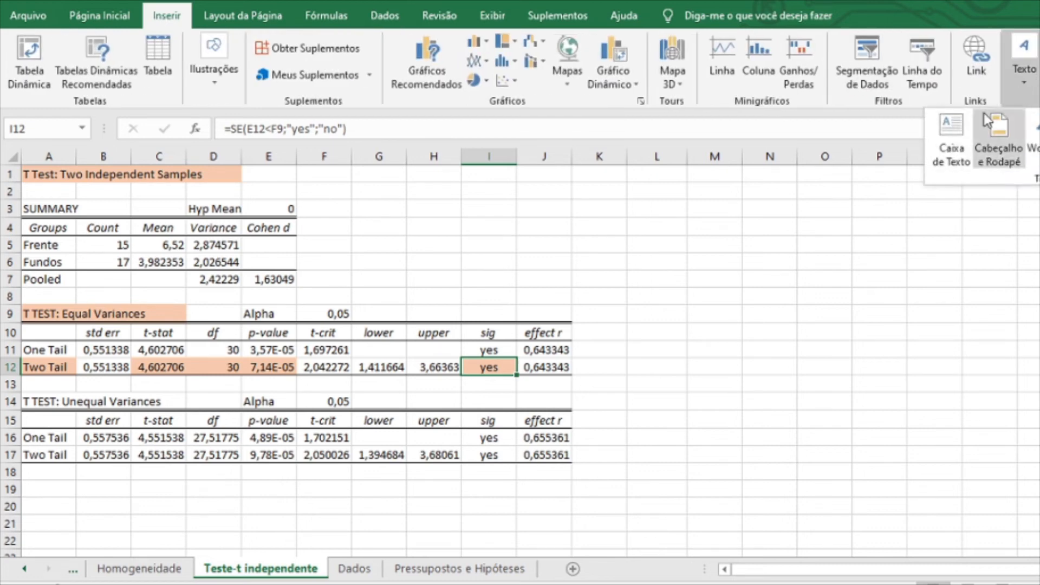
{"action": "left_click", "coordinate": [896, 135]}
{"action": "left_click_drag", "start_coordinate": [618, 185], "coordinate": [908, 287]}
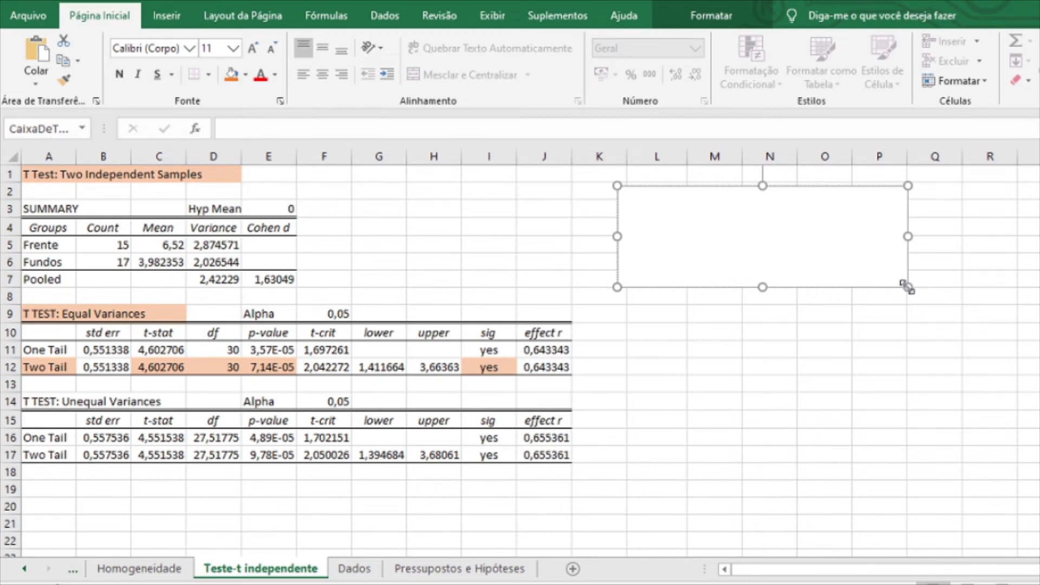
Write "O teste-t para amostras independentes mostrou que há efeito da posição na sala sobre as notas de biologia (t(30) = 4,60; p < 0,001)" in the box.
{"action": "type", "text": "O teste-t para amost"}
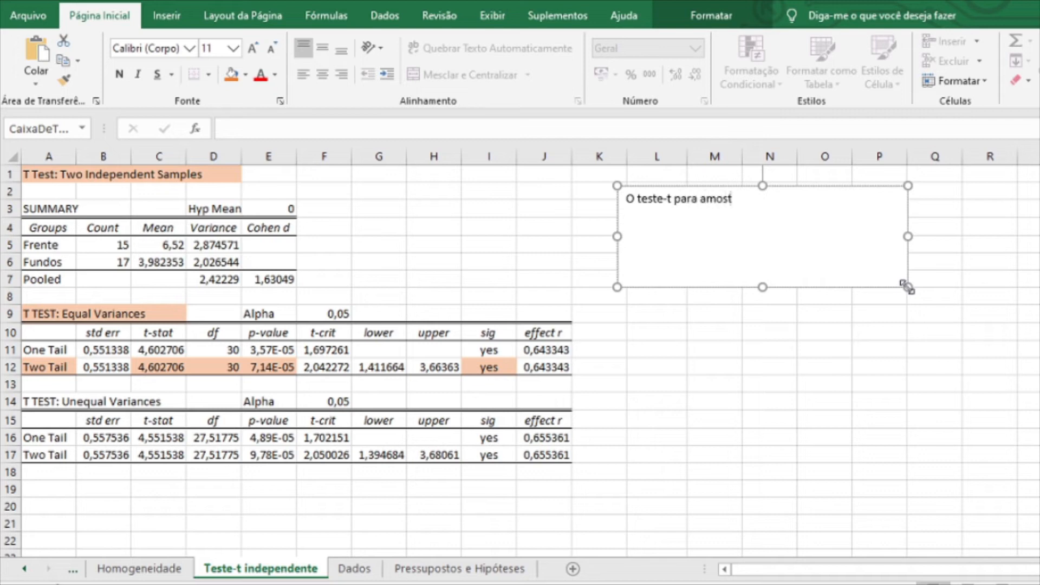
{"action": "type", "text": "ras independentes m"}
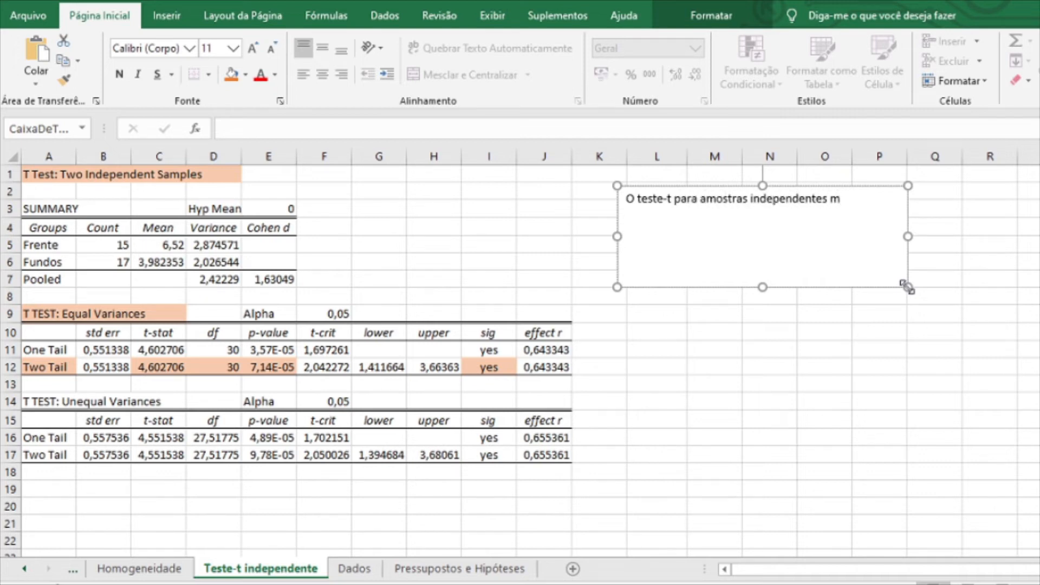
{"action": "type", "text": "ostrou que h"}
{"action": "type", "text": "á e"}
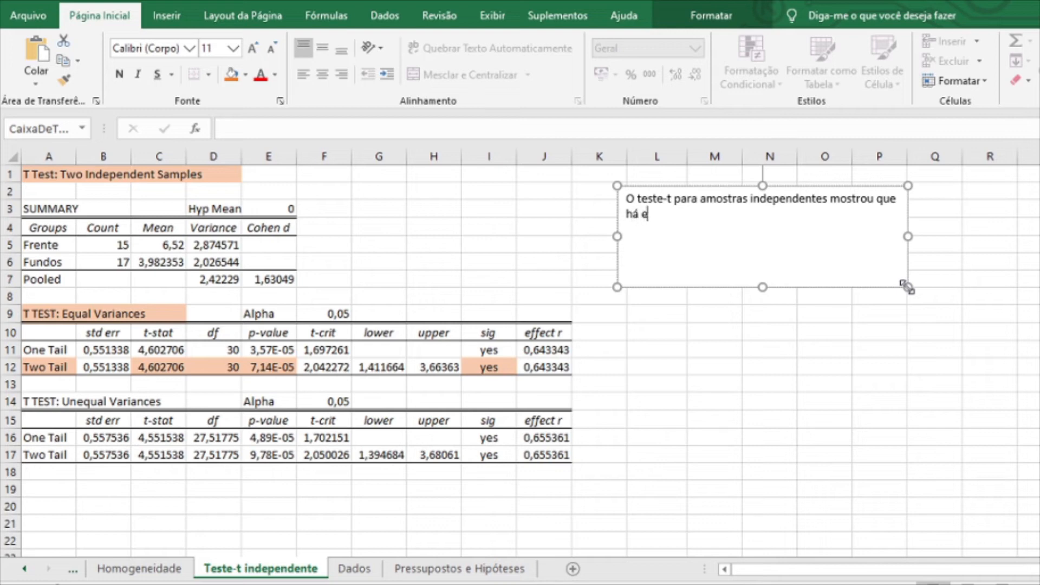
{"action": "type", "text": "feito da posição"}
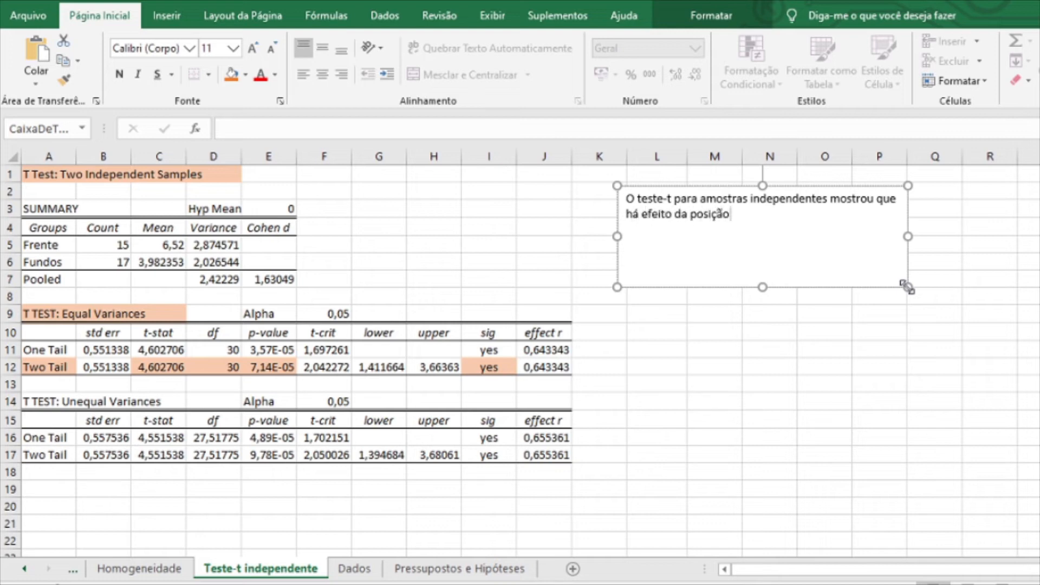
{"action": "type", "text": " na sala sobre as"}
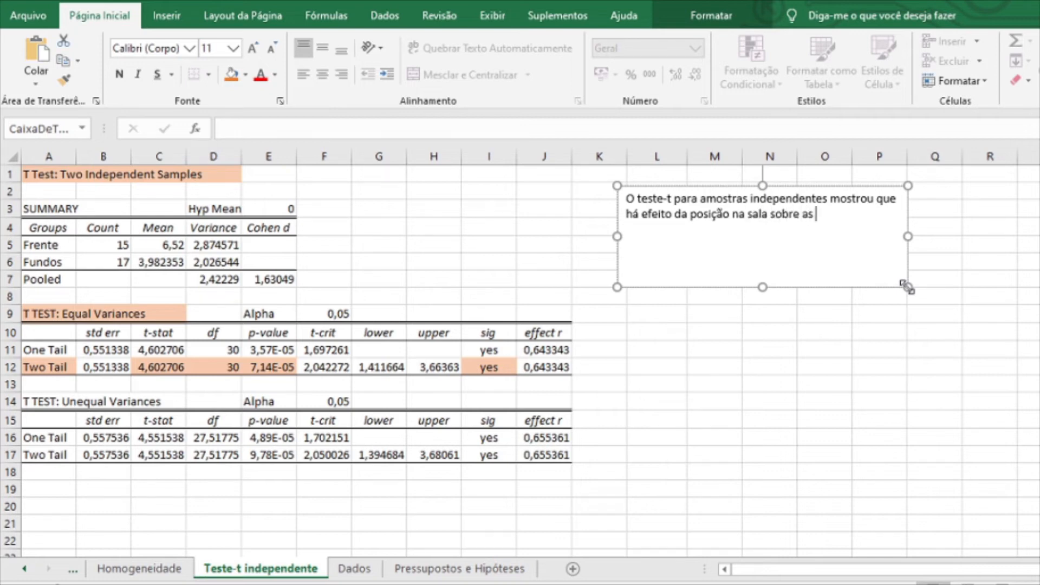
{"action": "type", "text": " notas de biologia"}
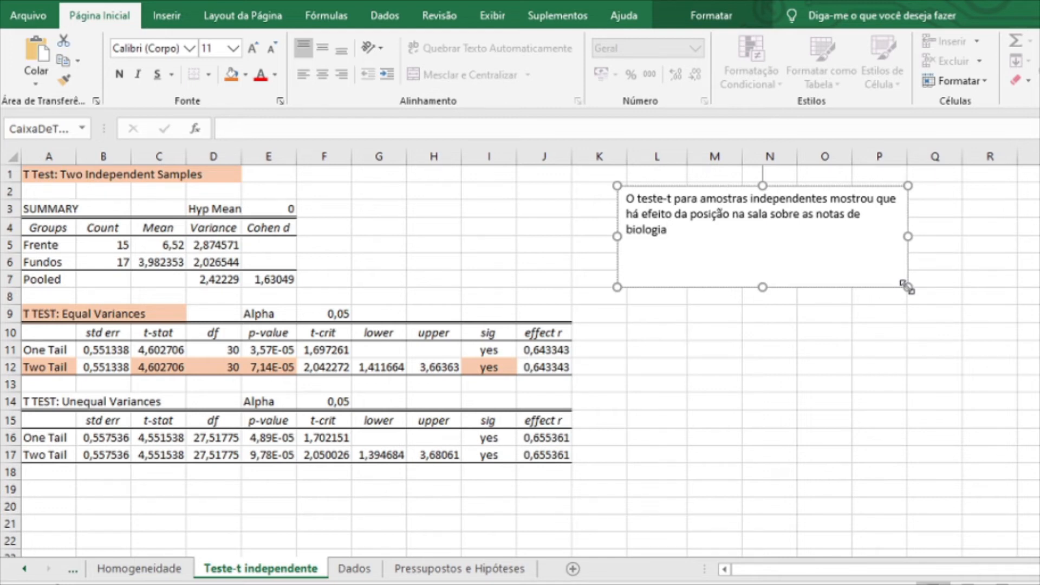
{"action": "type", "text": "(t(30) = 4,60; p"}
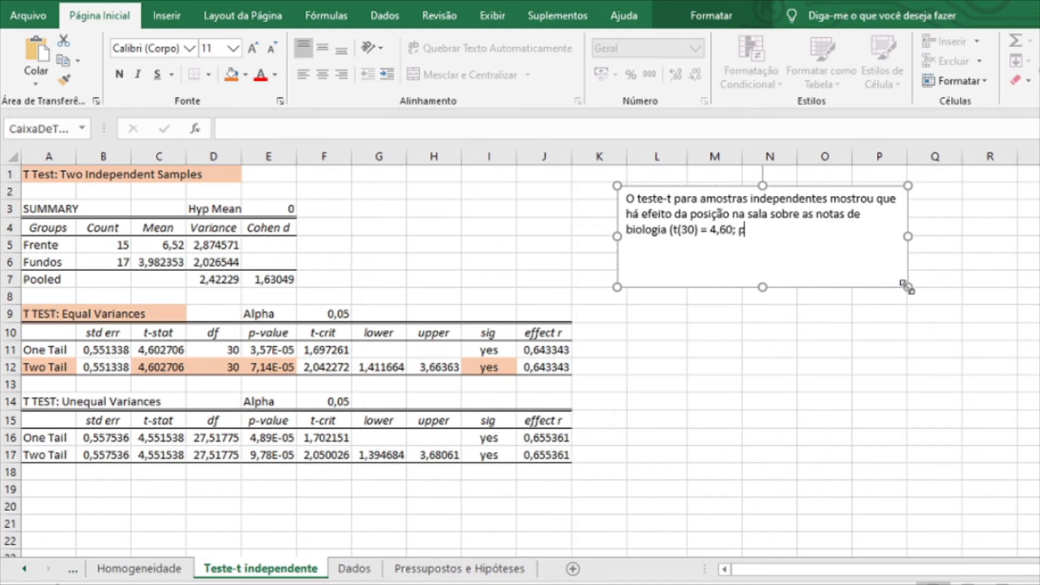
{"action": "type", "text": " < 0,001)"}
Format the "(30)" degrees of freedom after the t in the text box as subscript.
{"action": "left_click_drag", "start_coordinate": [677, 229], "coordinate": [699, 229]}
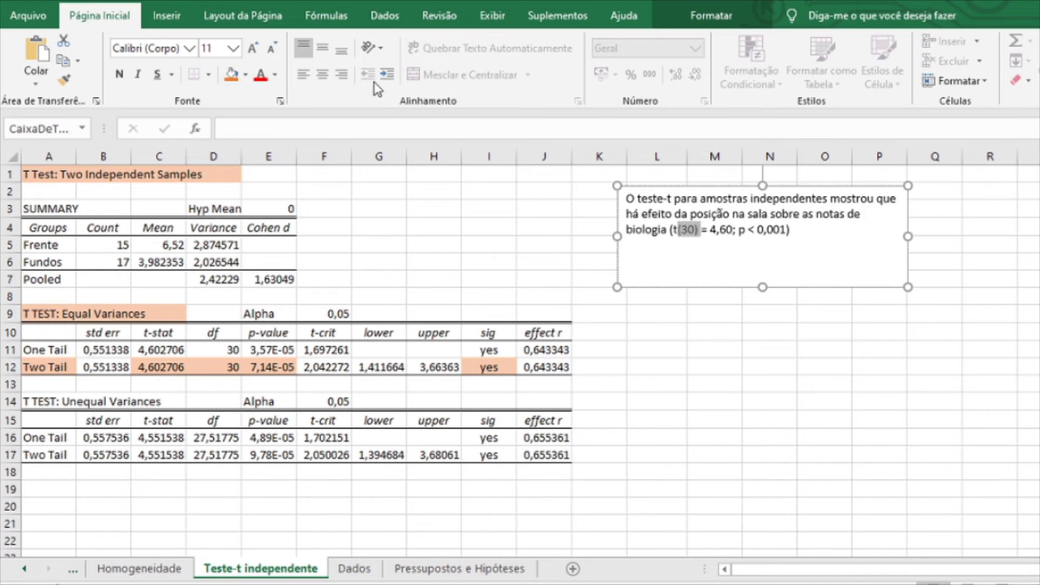
{"action": "left_click", "coordinate": [279, 101]}
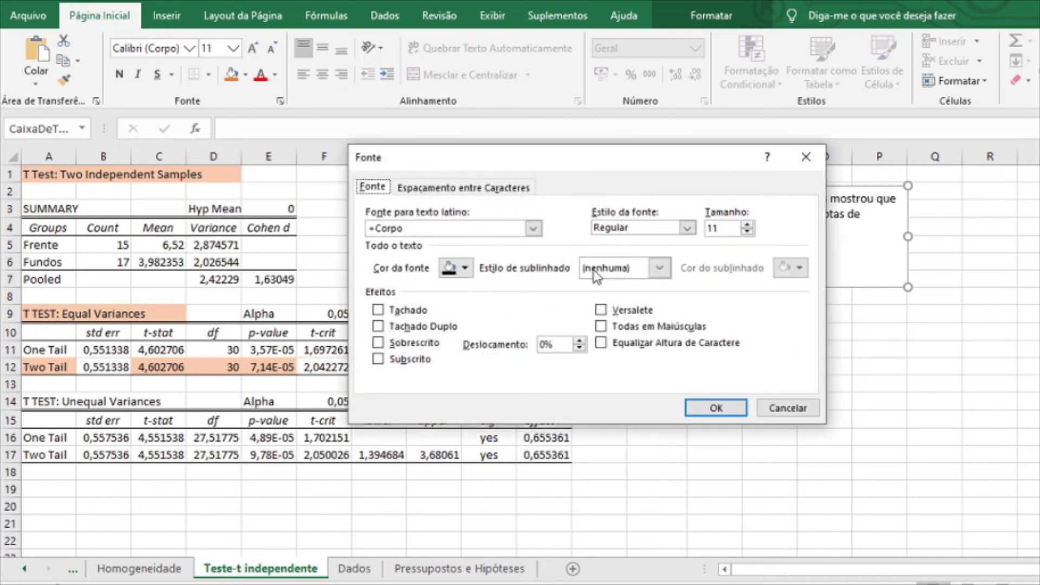
{"action": "left_click", "coordinate": [386, 361]}
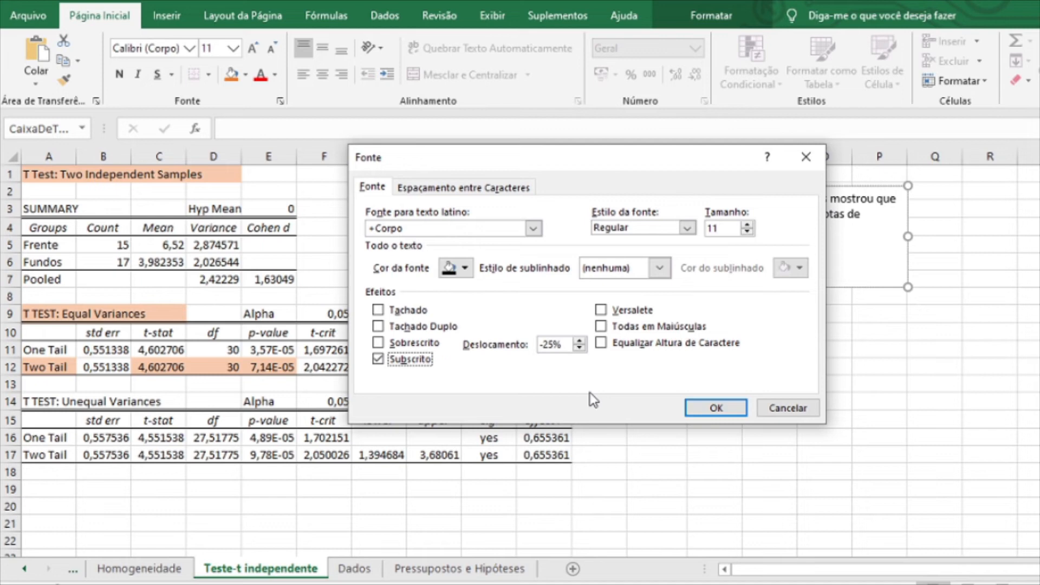
{"action": "left_click", "coordinate": [692, 409]}
Continue the text box after the p-value with ". Os alunos que sentam nos fundos da sala têm, em média, notas de biologia".
{"action": "left_click", "coordinate": [805, 228]}
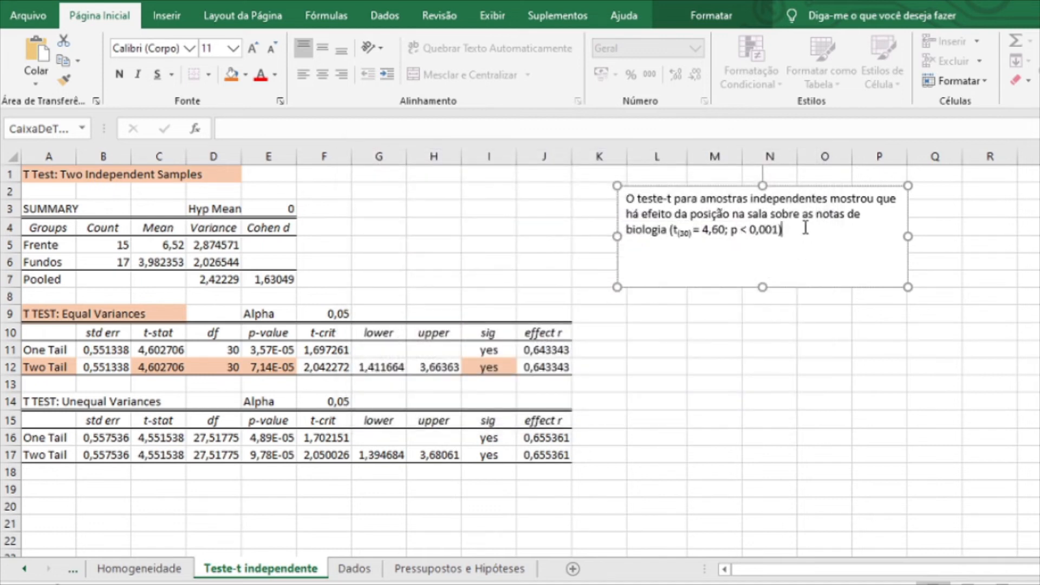
{"action": "type", "text": ". Os alunos que sentam"}
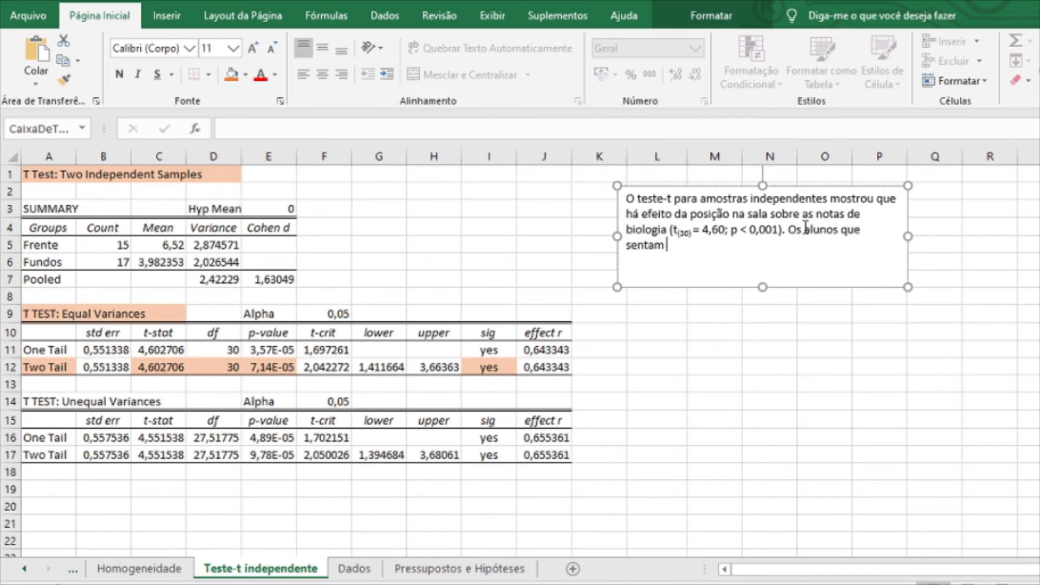
{"action": "type", "text": " nos fundos da sala têm"}
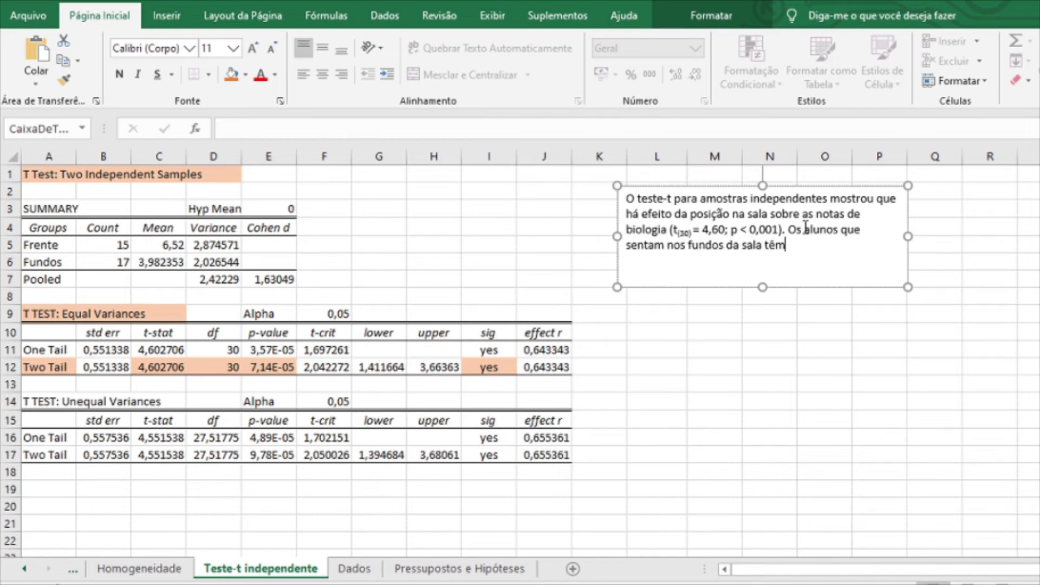
{"action": "type", "text": ", em média, no"}
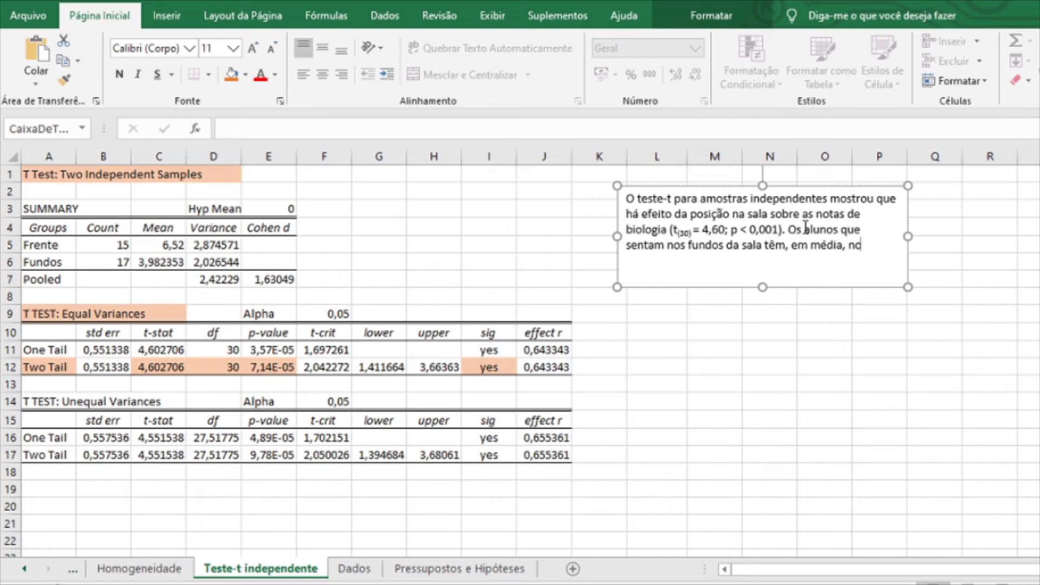
{"action": "type", "text": "tas de i"}
{"action": "type", "text": "iologi"}
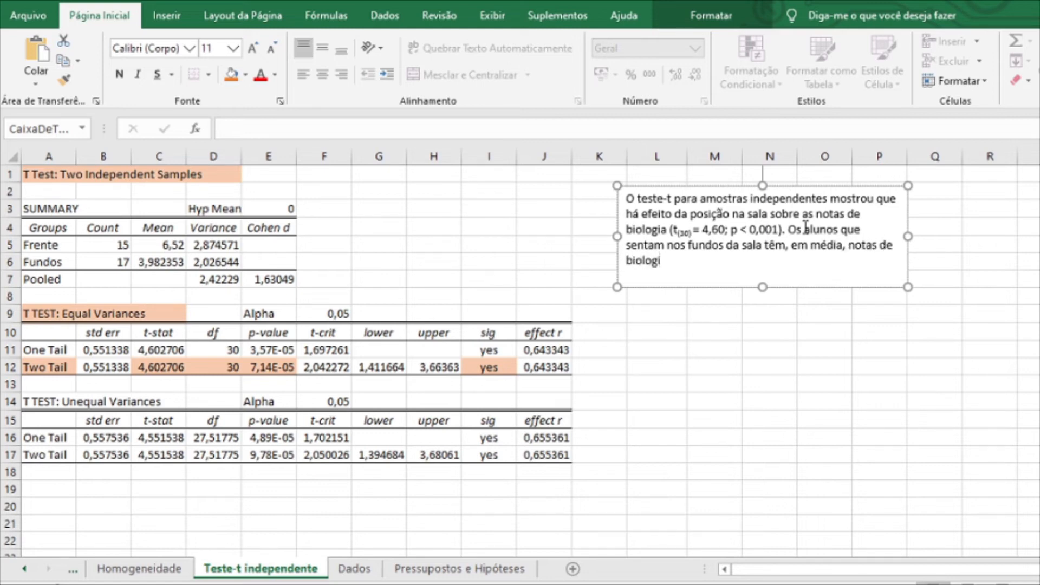
Complete the text box sentence with "menores que as dos alunos que sentam na frente da sala.".
{"action": "type", "text": "a menores que"}
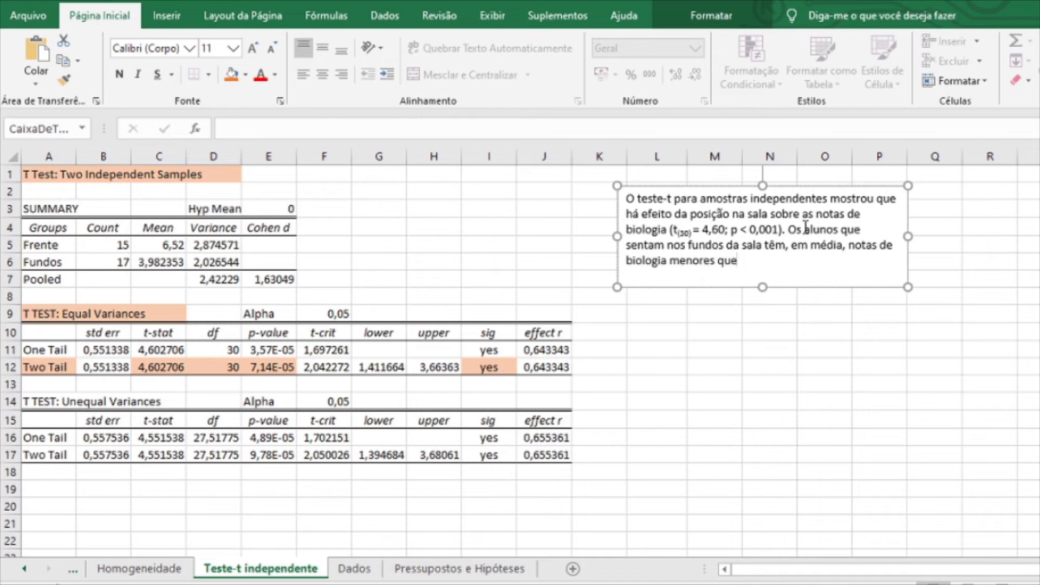
{"action": "type", "text": " as dos alunos que sentam na"}
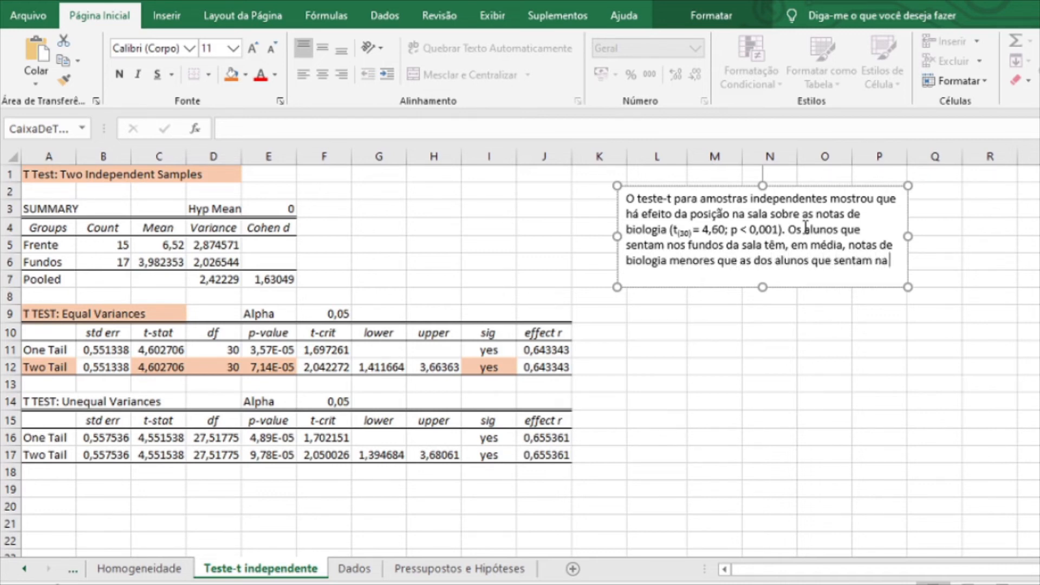
{"action": "type", "text": " frente da sala."}
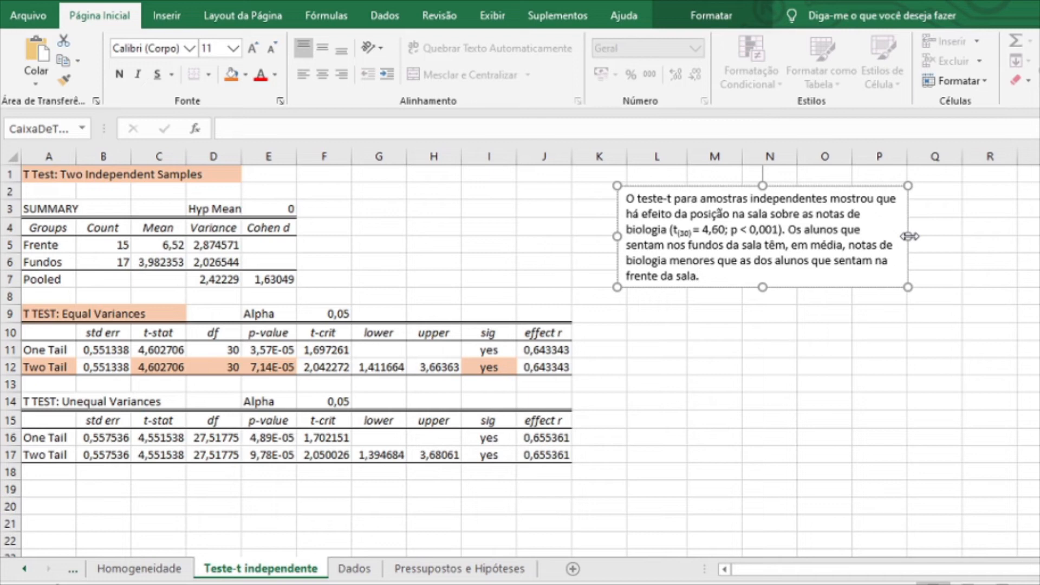
Adjust the height of the t-test text box so it just encloses the whole text, ending at about row 7.
{"action": "left_click", "coordinate": [726, 352]}
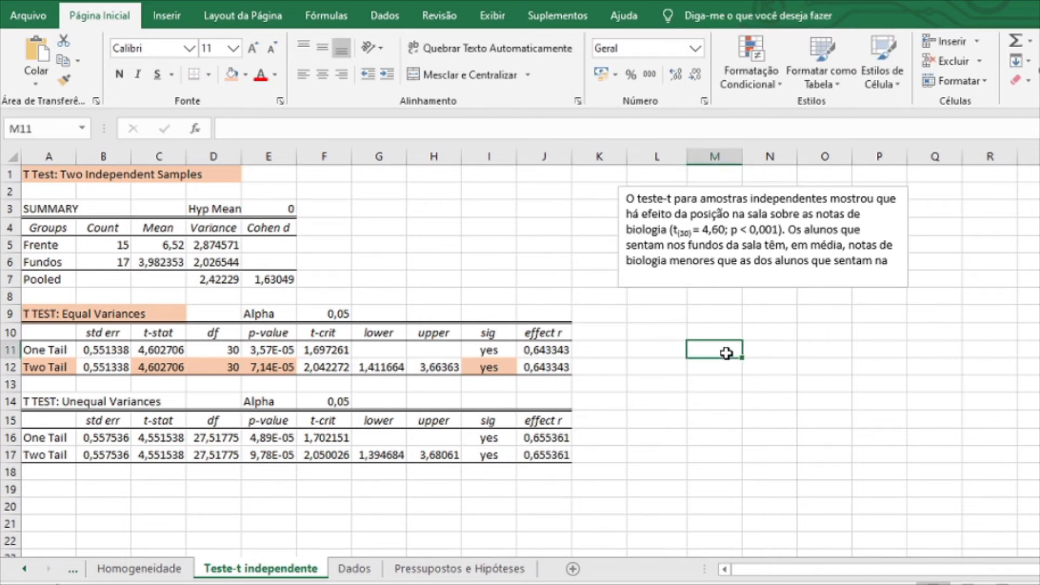
{"action": "left_click", "coordinate": [706, 283]}
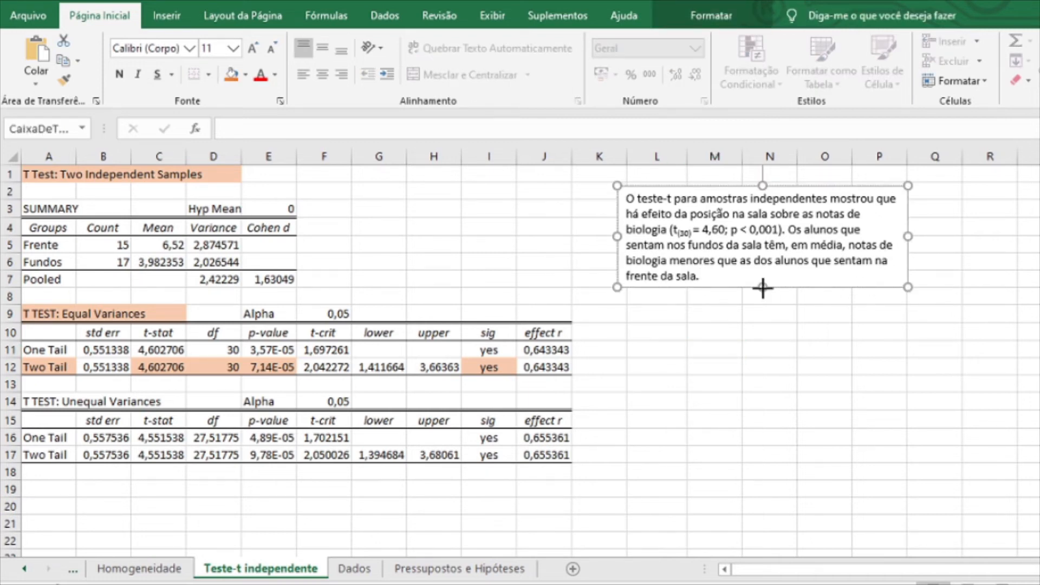
{"action": "left_click_drag", "start_coordinate": [762, 288], "coordinate": [762, 300]}
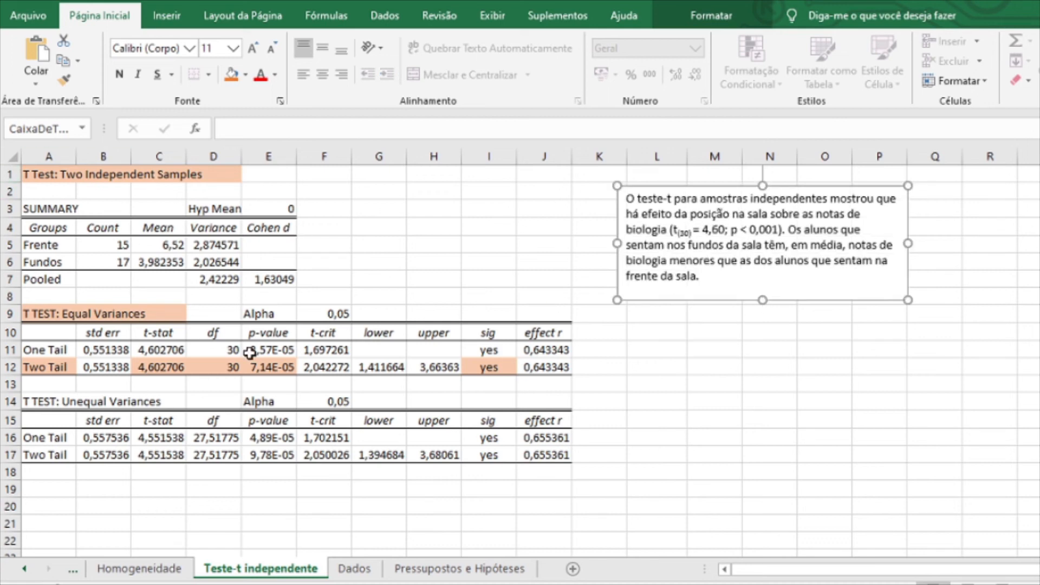
{"action": "left_click", "coordinate": [79, 570]}
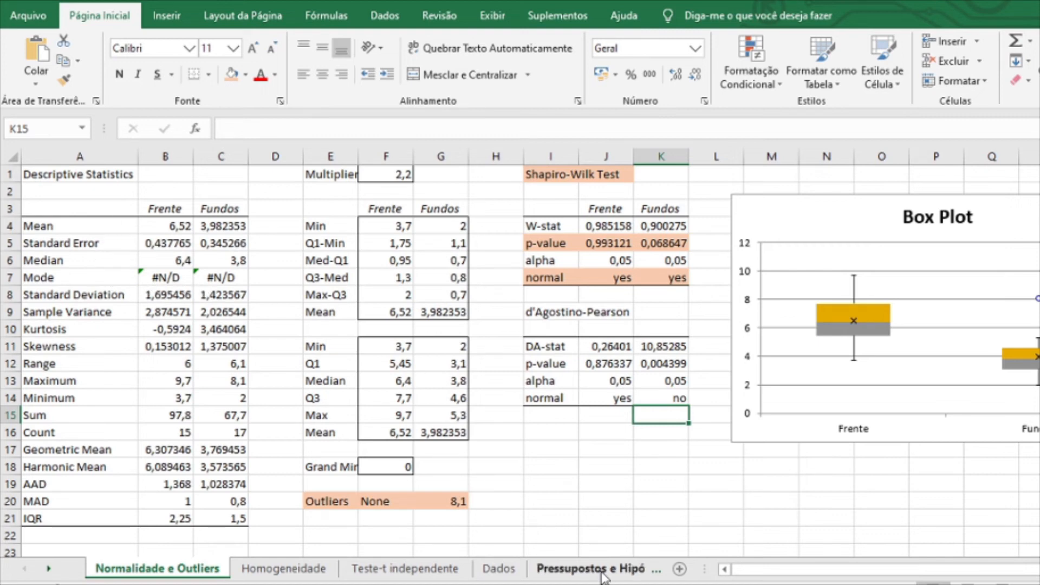
{"action": "left_click", "coordinate": [404, 568]}
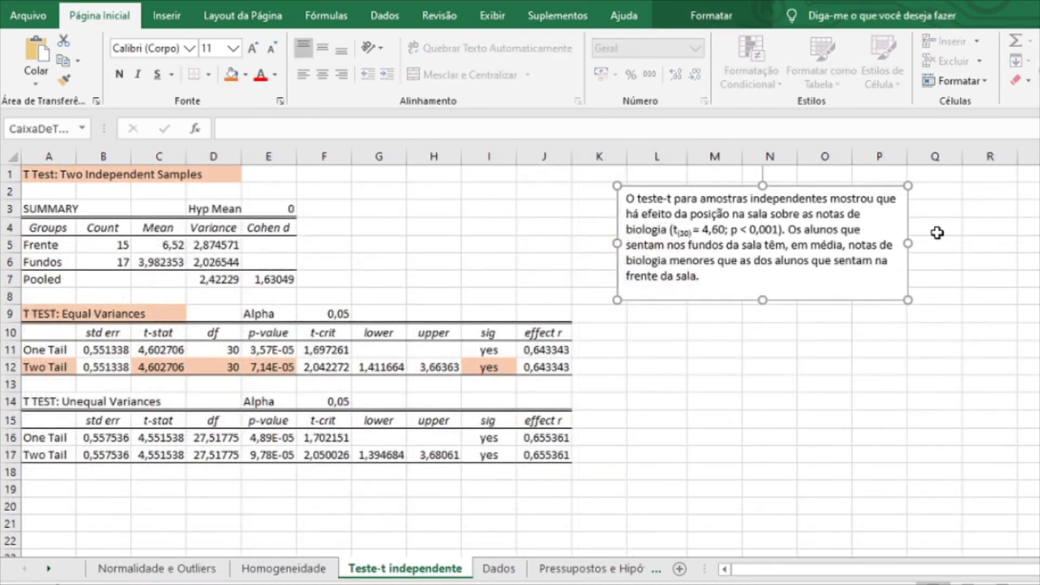
{"action": "left_click", "coordinate": [762, 288]}
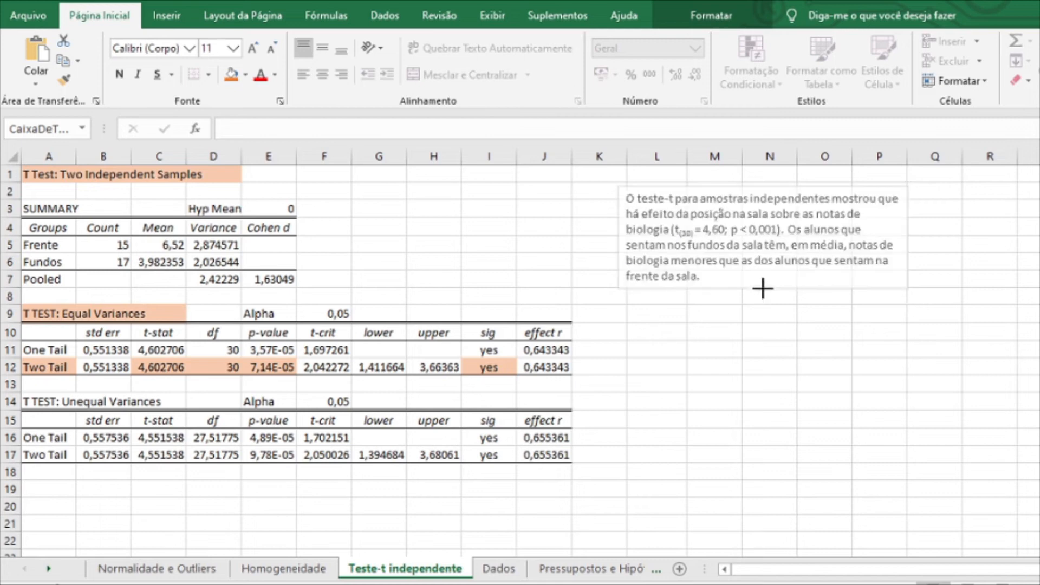
{"action": "left_click", "coordinate": [789, 329]}
{"action": "left_click", "coordinate": [829, 281]}
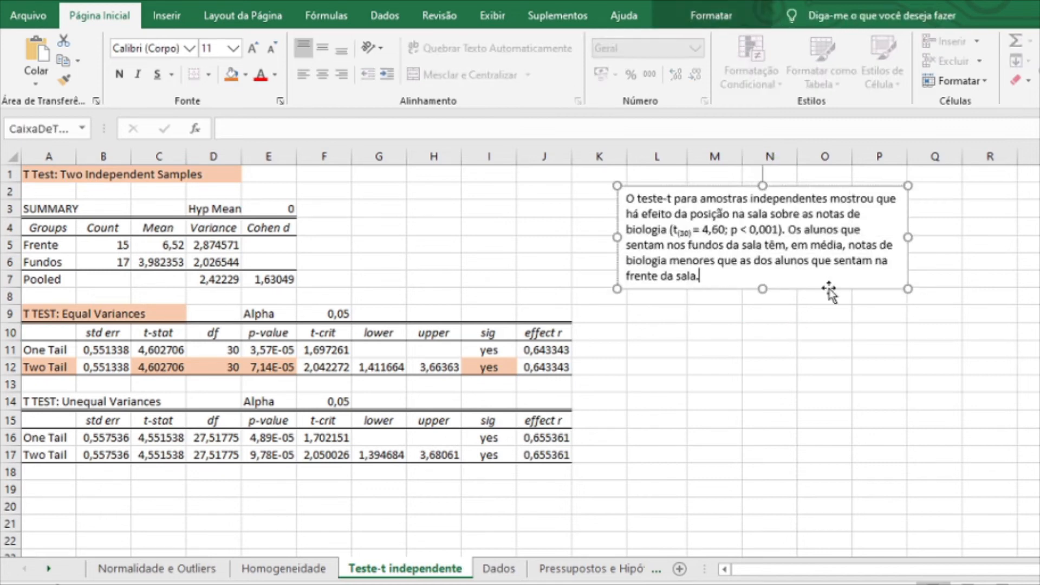
{"action": "left_click", "coordinate": [980, 470]}
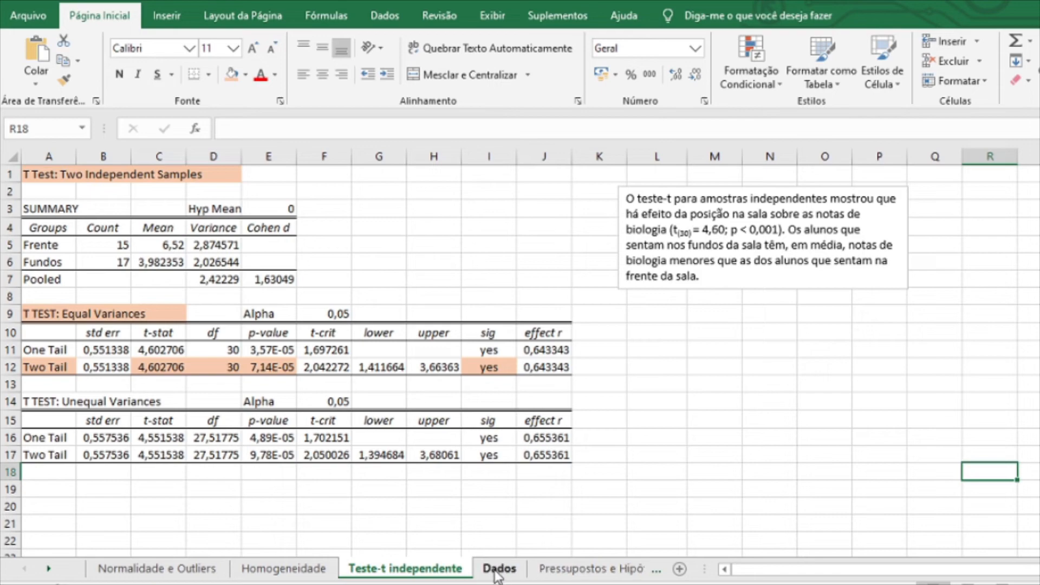
Start Real Statistics' T Test and Non-parametric Equivalents analysis on the Dados sheet with input ranges A2:A17 (Frente) and B2:B19 (Fundos).
{"action": "left_click", "coordinate": [552, 569]}
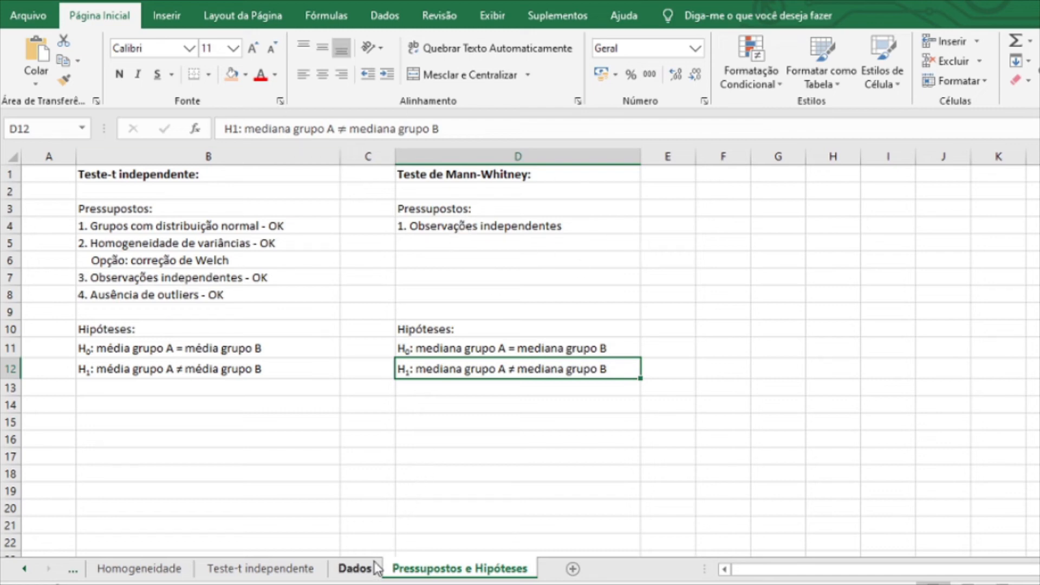
{"action": "left_click", "coordinate": [354, 568]}
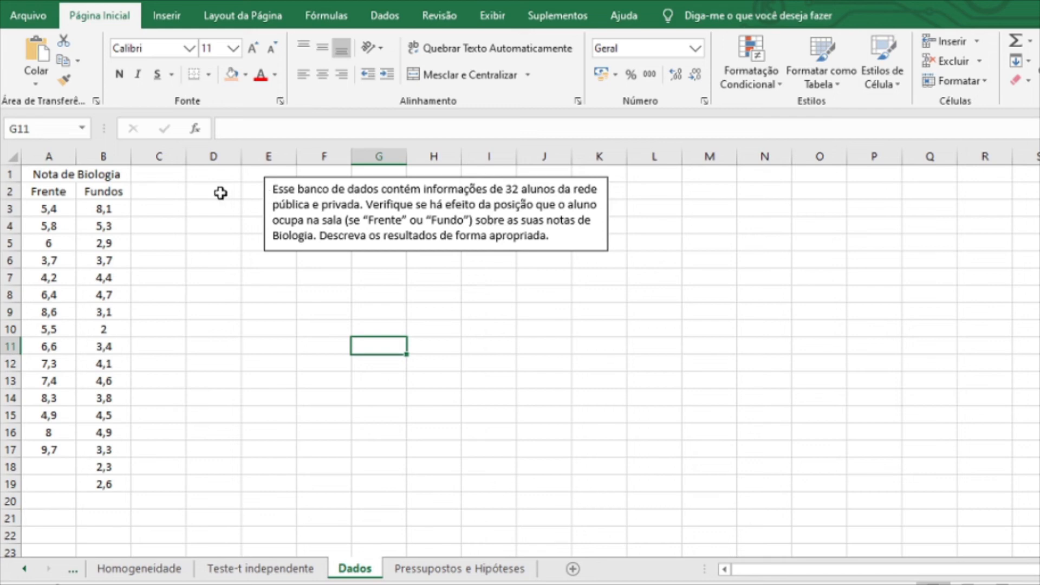
{"action": "left_click", "coordinate": [547, 8]}
{"action": "left_click", "coordinate": [82, 41]}
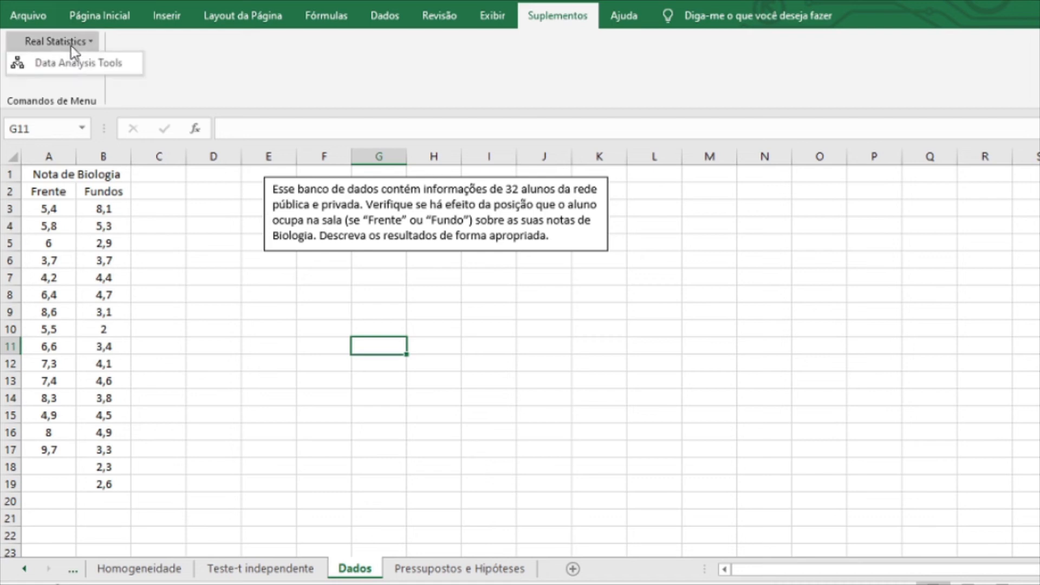
{"action": "left_click", "coordinate": [67, 68]}
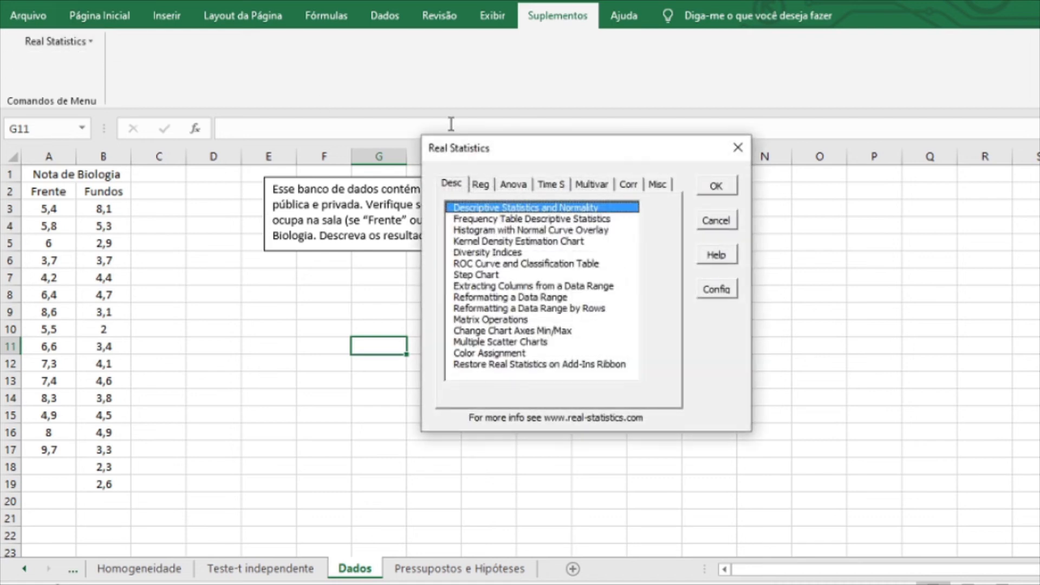
{"action": "left_click", "coordinate": [659, 185]}
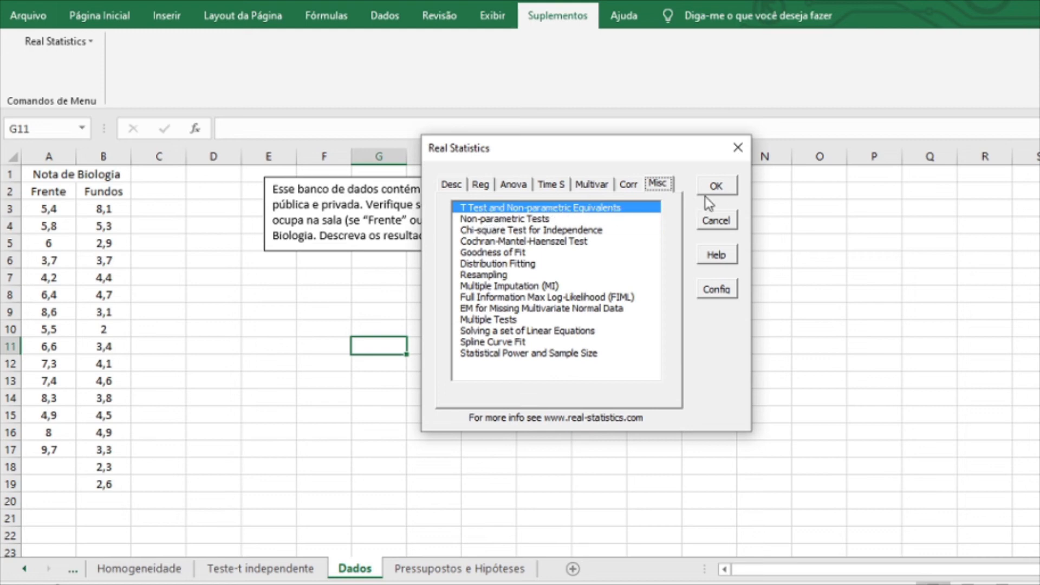
{"action": "left_click", "coordinate": [716, 186]}
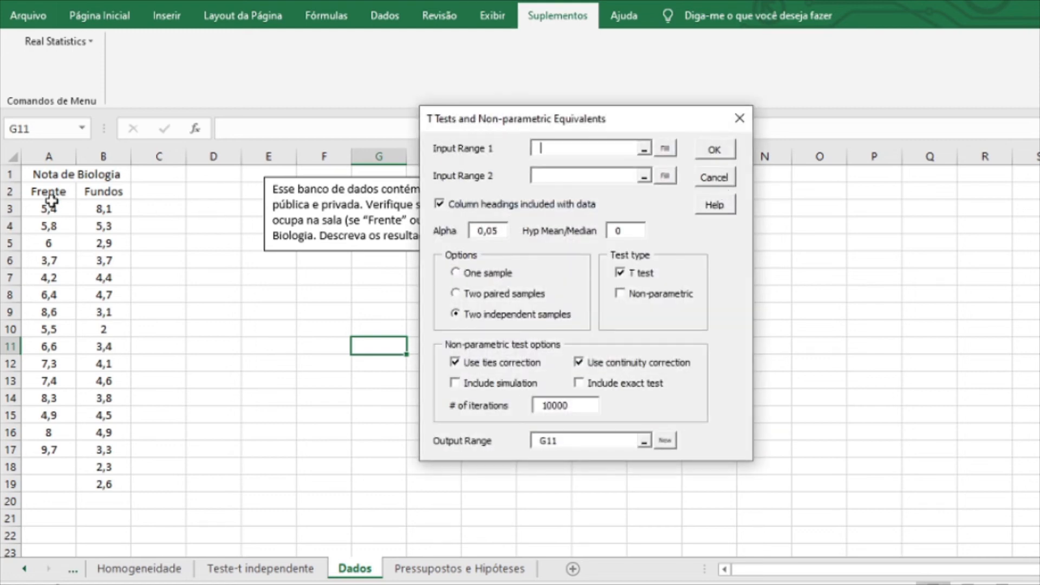
{"action": "left_click_drag", "start_coordinate": [51, 194], "coordinate": [65, 451]}
{"action": "left_click", "coordinate": [569, 173]}
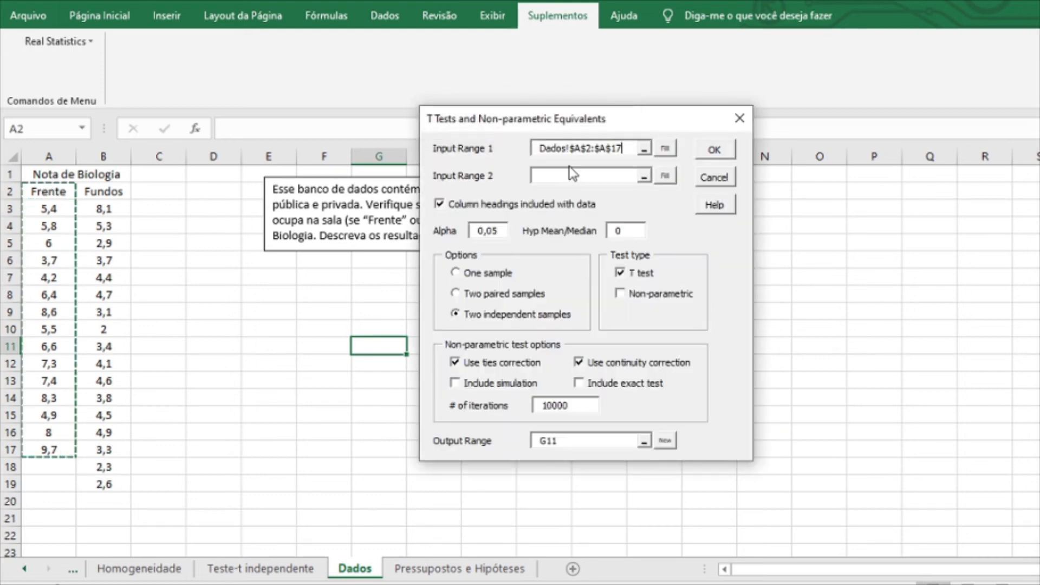
{"action": "left_click_drag", "start_coordinate": [99, 194], "coordinate": [92, 486]}
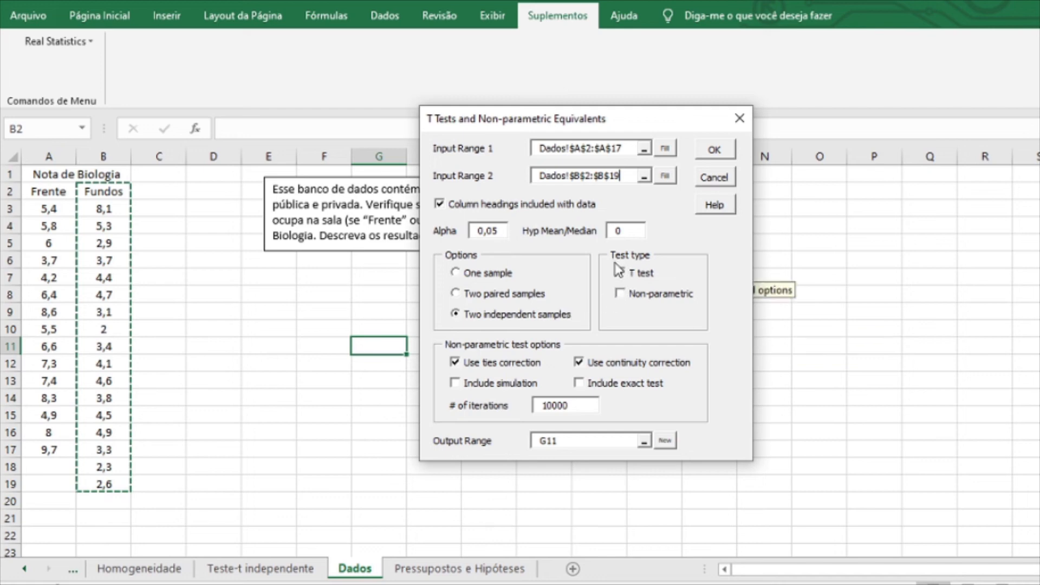
Run only the non-parametric test for two independent samples, sending the output to a new sheet.
{"action": "left_click", "coordinate": [624, 273]}
{"action": "left_click", "coordinate": [622, 294]}
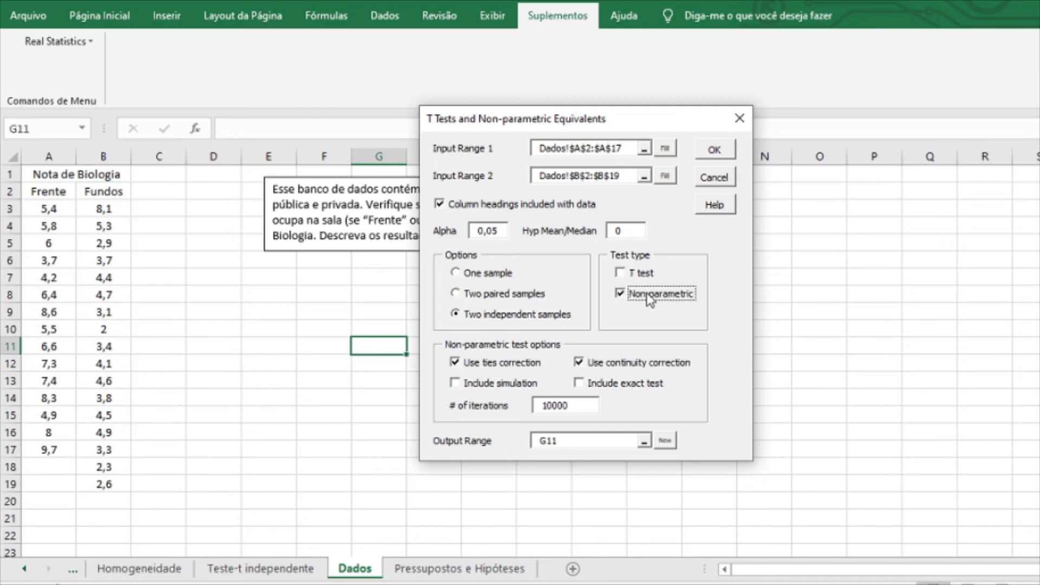
{"action": "left_click", "coordinate": [664, 441]}
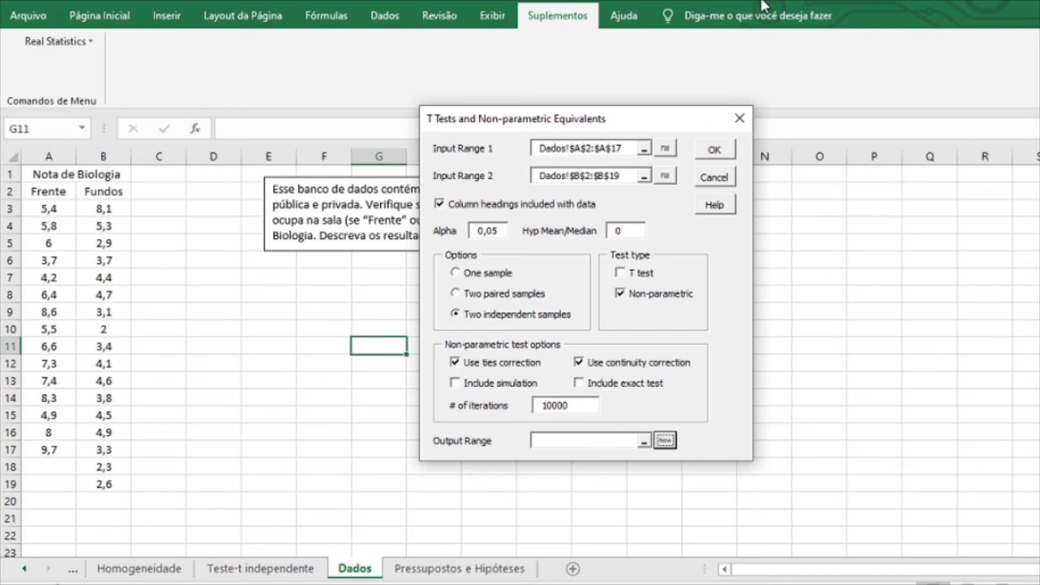
{"action": "left_click", "coordinate": [714, 149]}
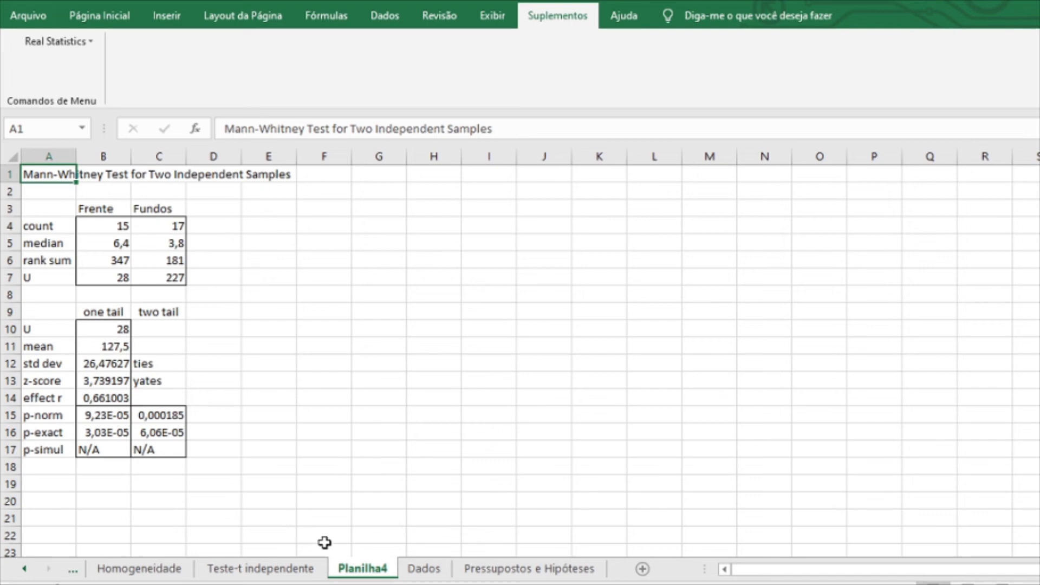
Rename the new results sheet as Mann-Whitney.
{"action": "double_click", "coordinate": [362, 566]}
{"action": "type", "text": "Mann"}
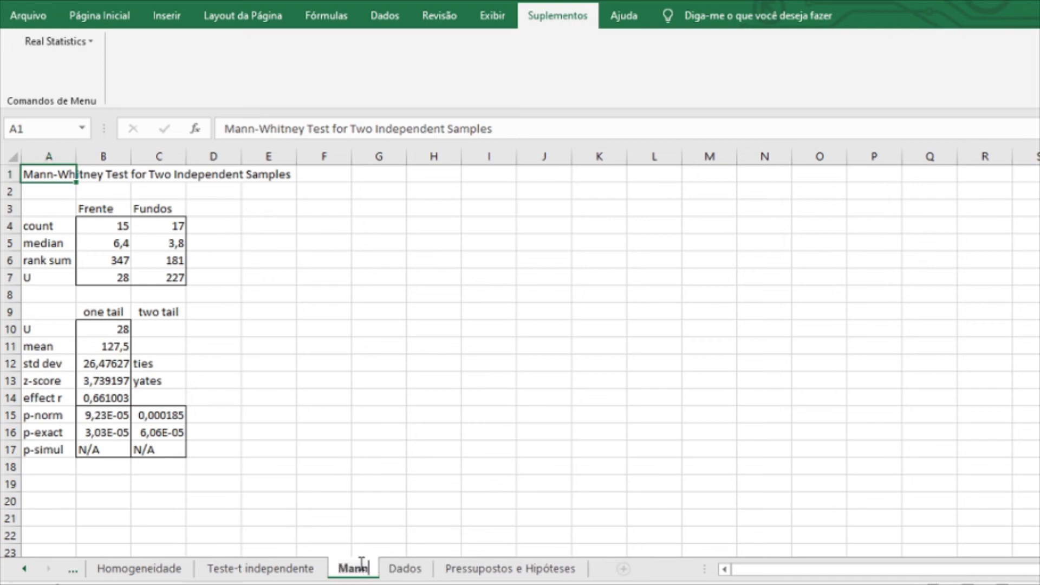
{"action": "type", "text": "-Whitney"}
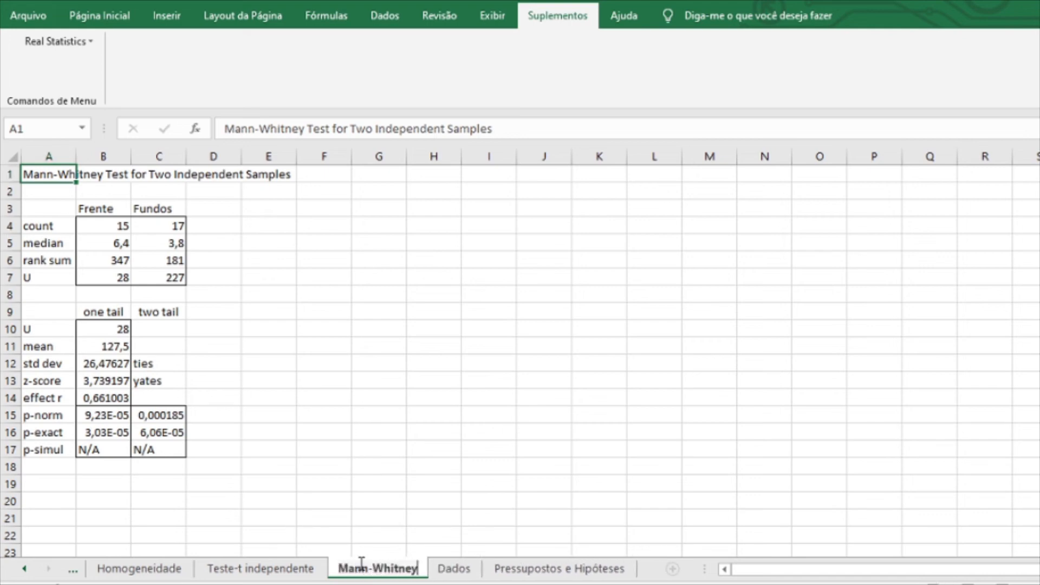
{"action": "left_click", "coordinate": [356, 469]}
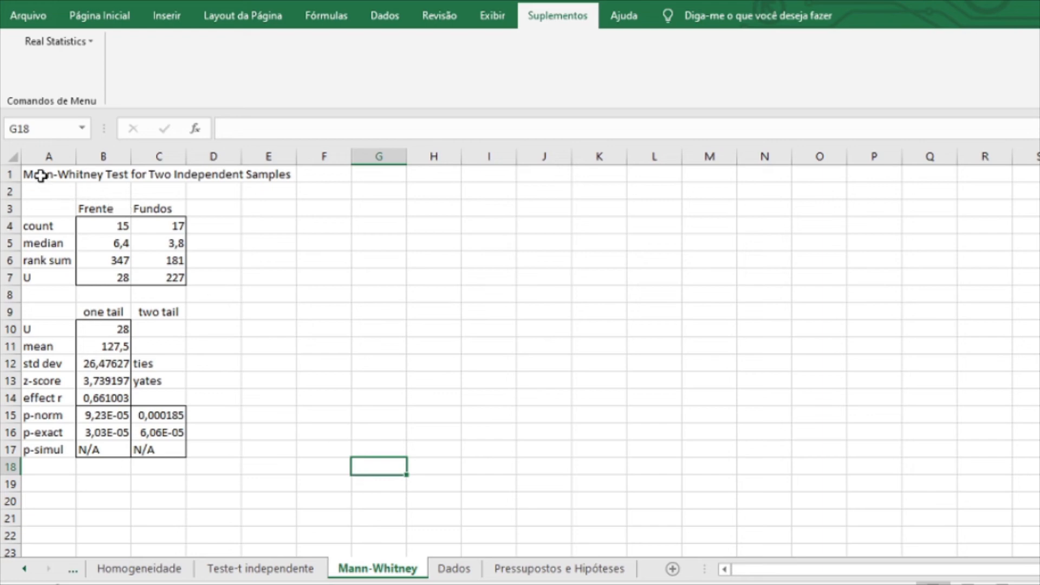
Highlight the Mann-Whitney test title in A1:E1 with the light orange fill.
{"action": "left_click_drag", "start_coordinate": [47, 174], "coordinate": [290, 172]}
{"action": "left_click", "coordinate": [85, 14]}
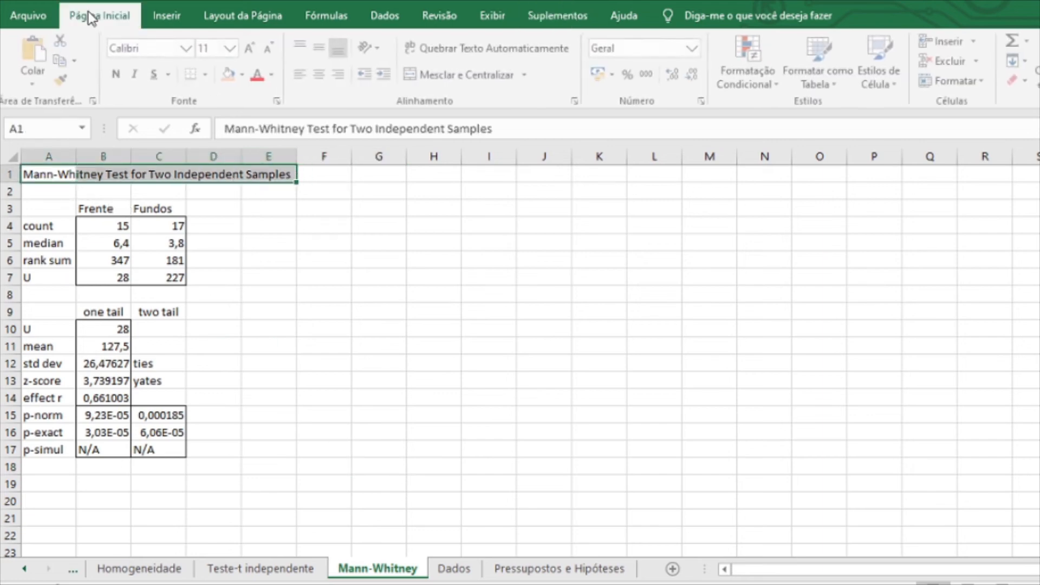
{"action": "left_click", "coordinate": [231, 75]}
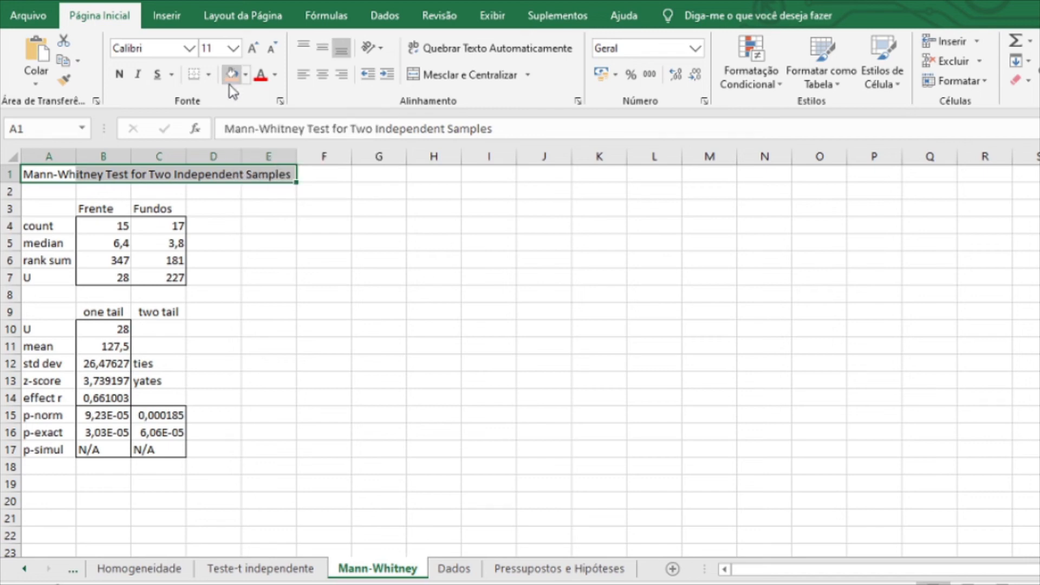
{"action": "left_click", "coordinate": [233, 81]}
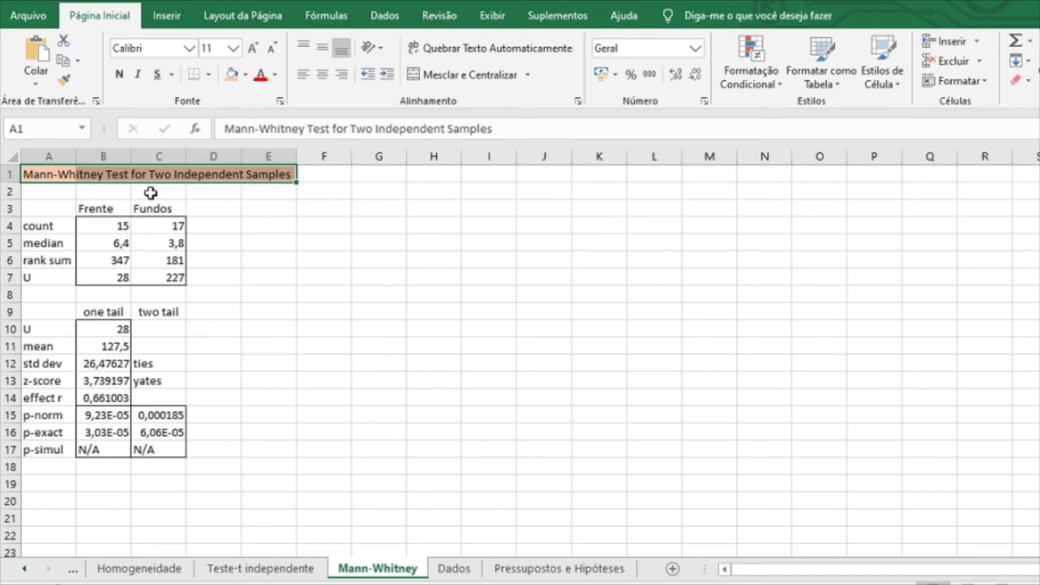
{"action": "left_click", "coordinate": [293, 278]}
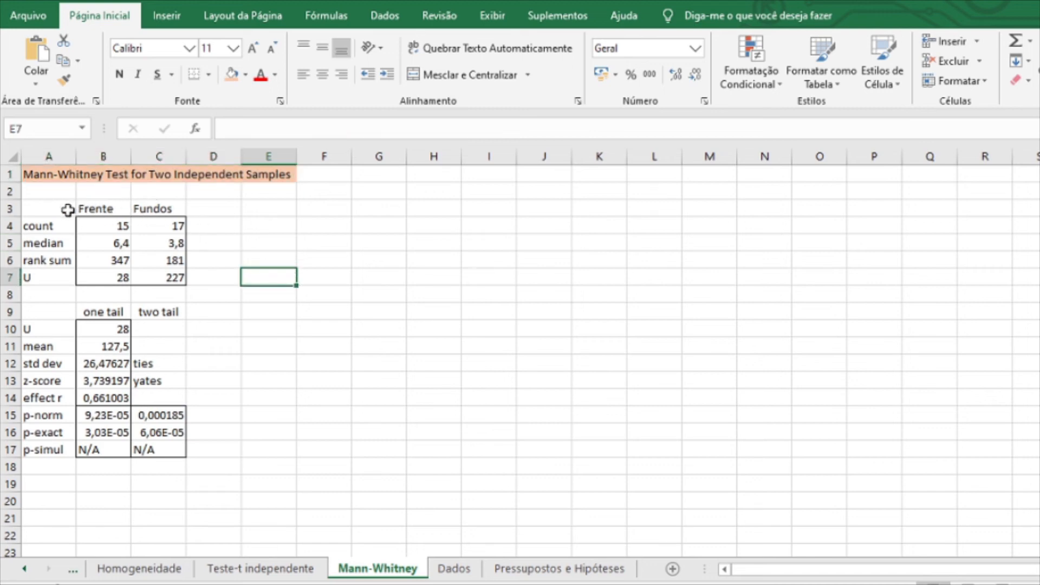
Highlight the median row A5:C5 of the Mann-Whitney results with the light orange fill.
{"action": "left_click_drag", "start_coordinate": [43, 223], "coordinate": [168, 223]}
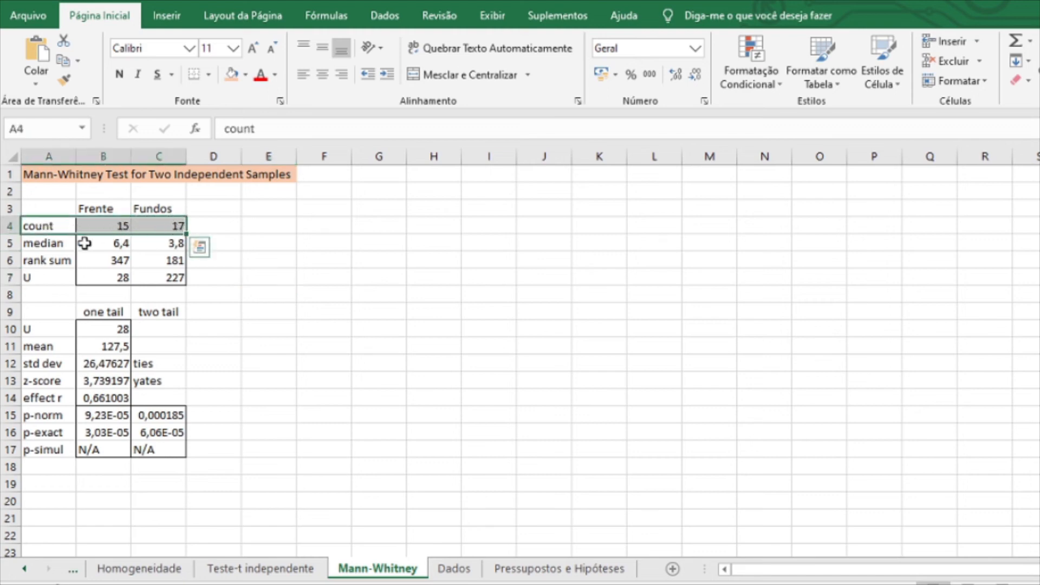
{"action": "left_click_drag", "start_coordinate": [56, 242], "coordinate": [153, 249]}
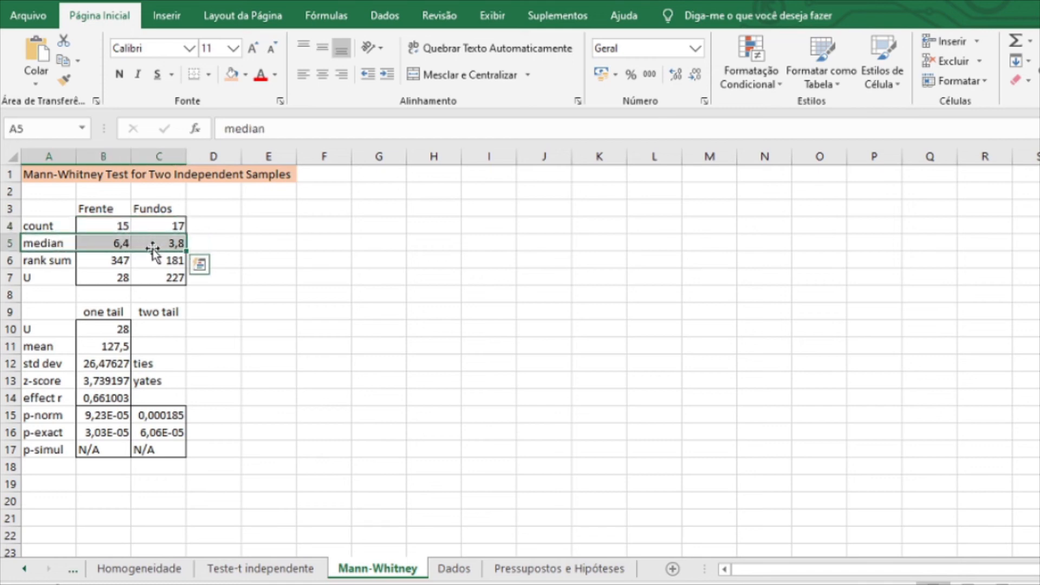
{"action": "left_click", "coordinate": [232, 76]}
{"action": "left_click", "coordinate": [110, 241]}
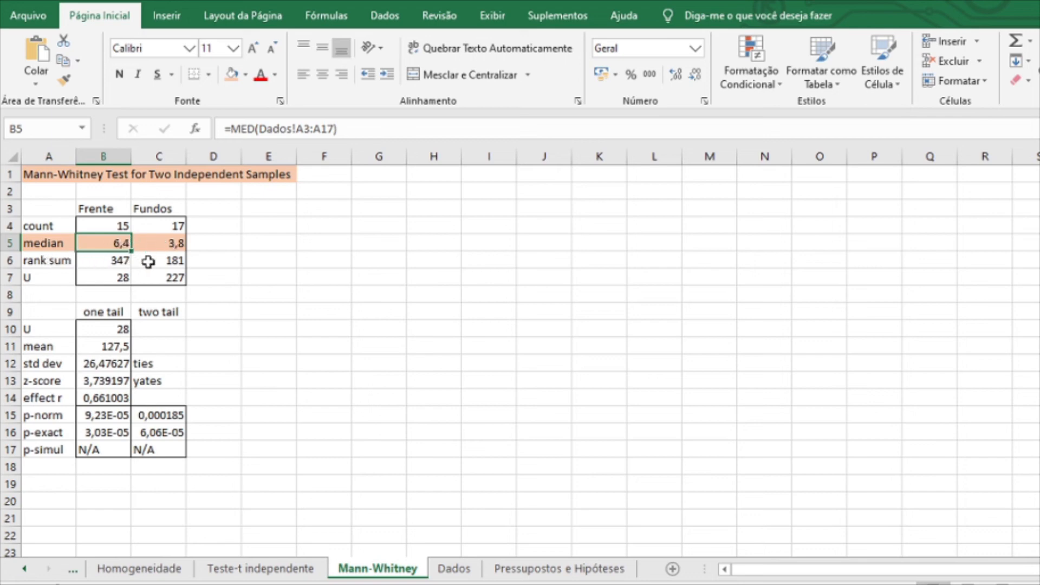
Check the rank sum and U rows of both groups and highlight the U statistic in A10:B10 with the light orange fill.
{"action": "left_click_drag", "start_coordinate": [51, 260], "coordinate": [183, 260]}
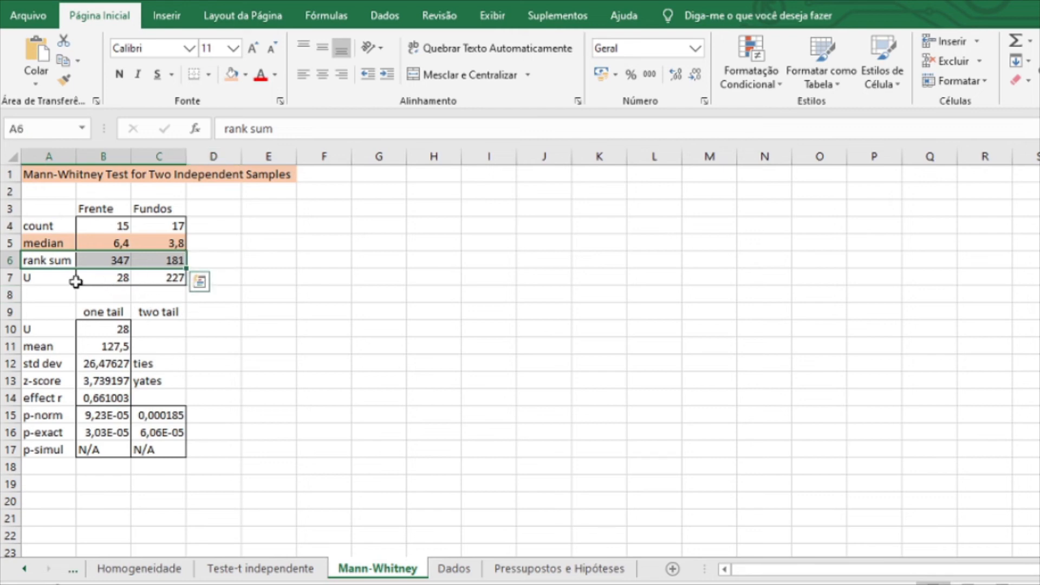
{"action": "left_click_drag", "start_coordinate": [46, 277], "coordinate": [164, 277]}
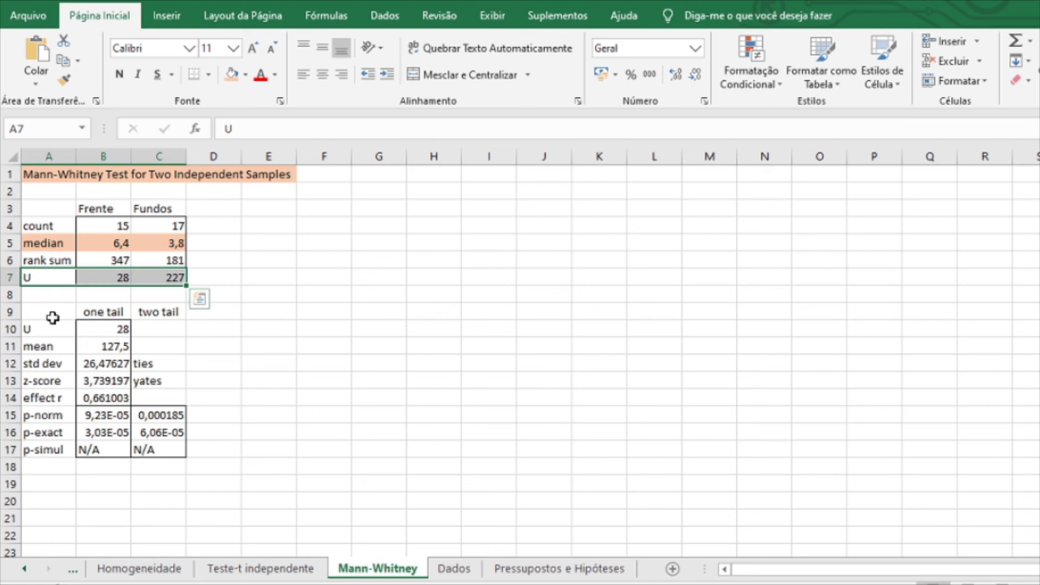
{"action": "left_click_drag", "start_coordinate": [35, 331], "coordinate": [111, 326]}
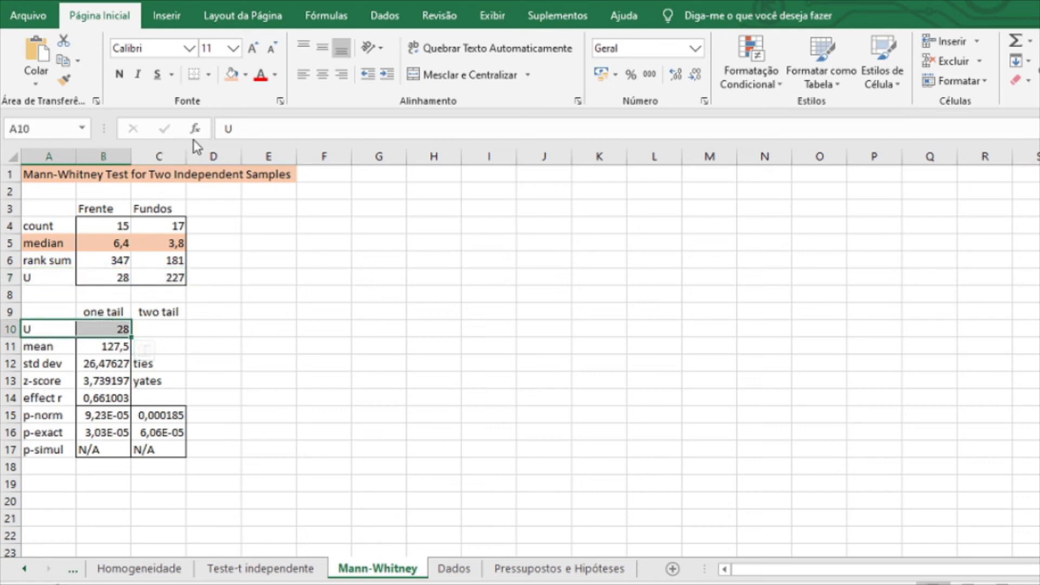
{"action": "left_click", "coordinate": [231, 75]}
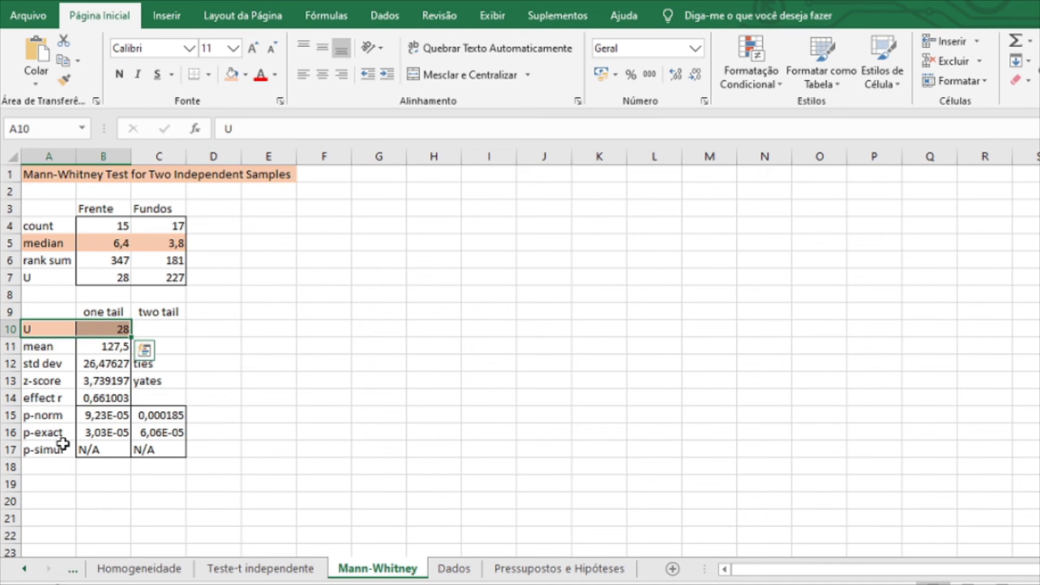
Check the formulas behind the p-norm and p-exact values and highlight the p-exact row A16:C16 with the light orange fill.
{"action": "left_click_drag", "start_coordinate": [52, 416], "coordinate": [171, 431]}
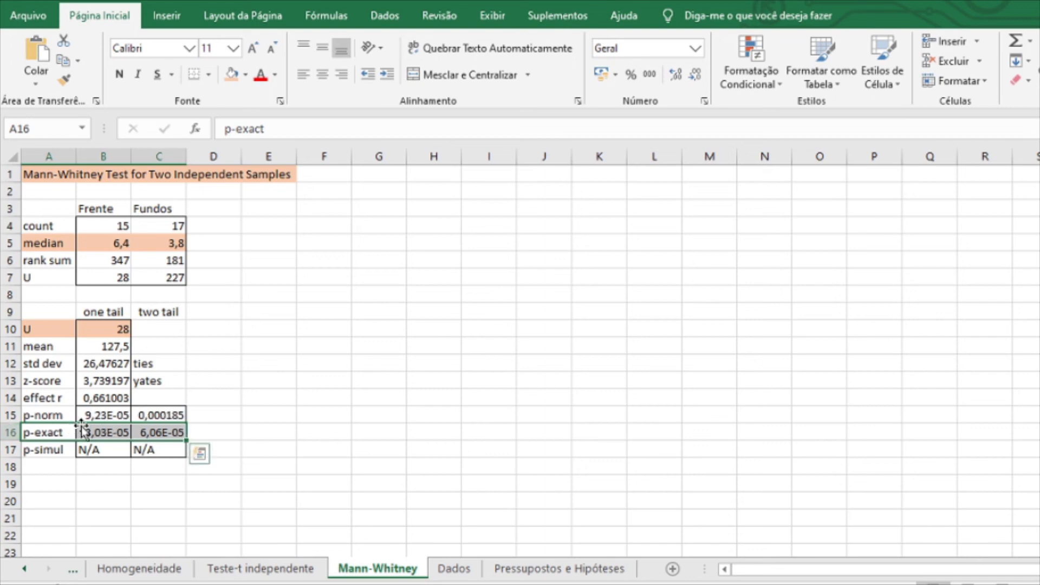
{"action": "left_click", "coordinate": [49, 417]}
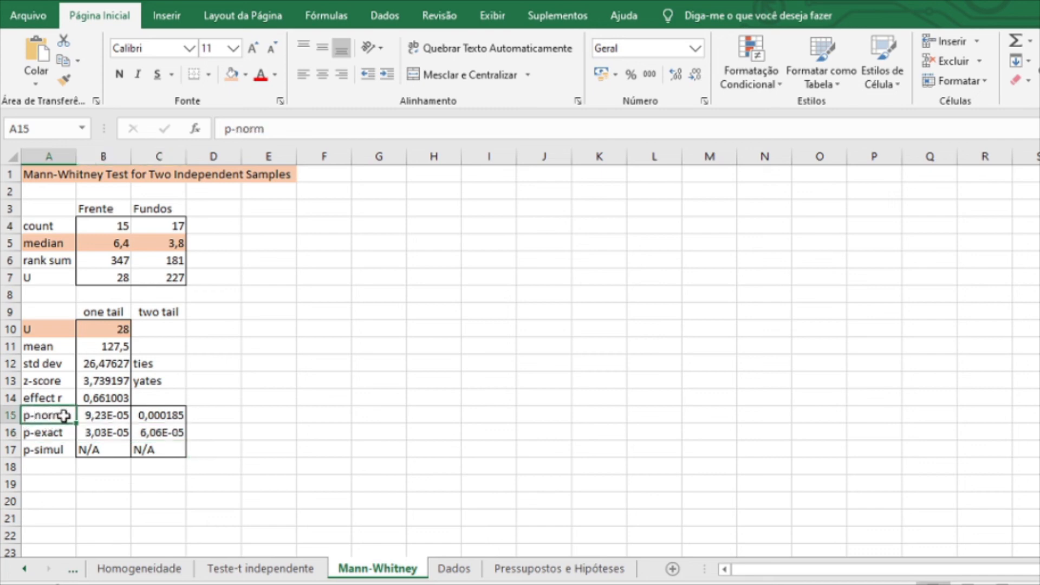
{"action": "left_click", "coordinate": [126, 415]}
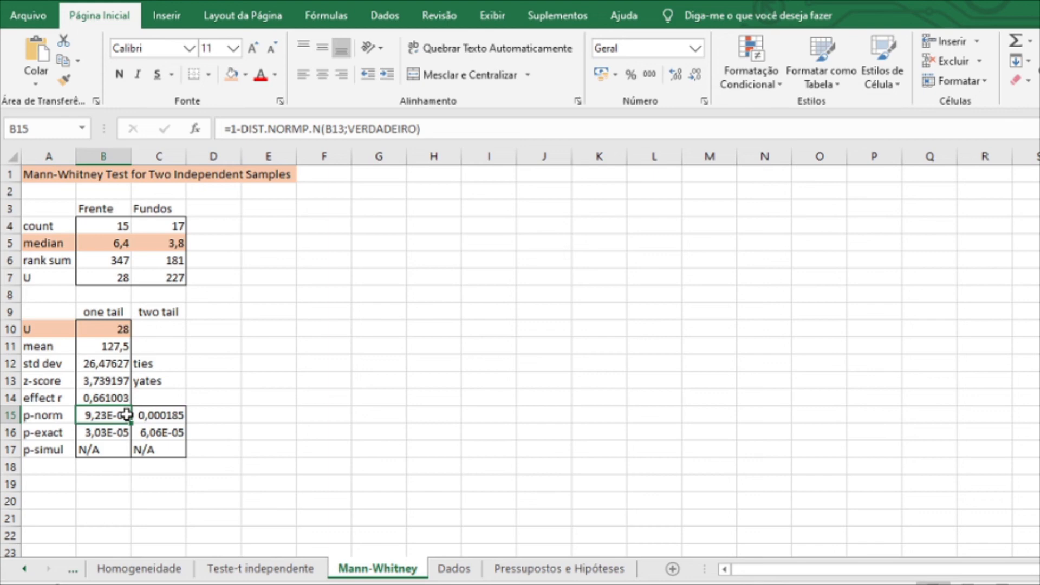
{"action": "left_click", "coordinate": [115, 434]}
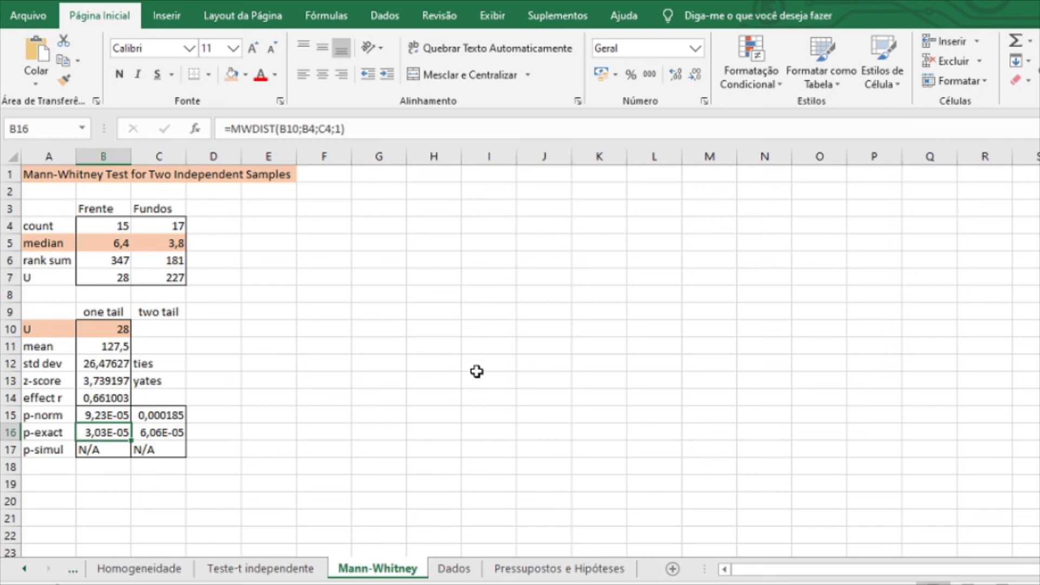
{"action": "left_click", "coordinate": [106, 415]}
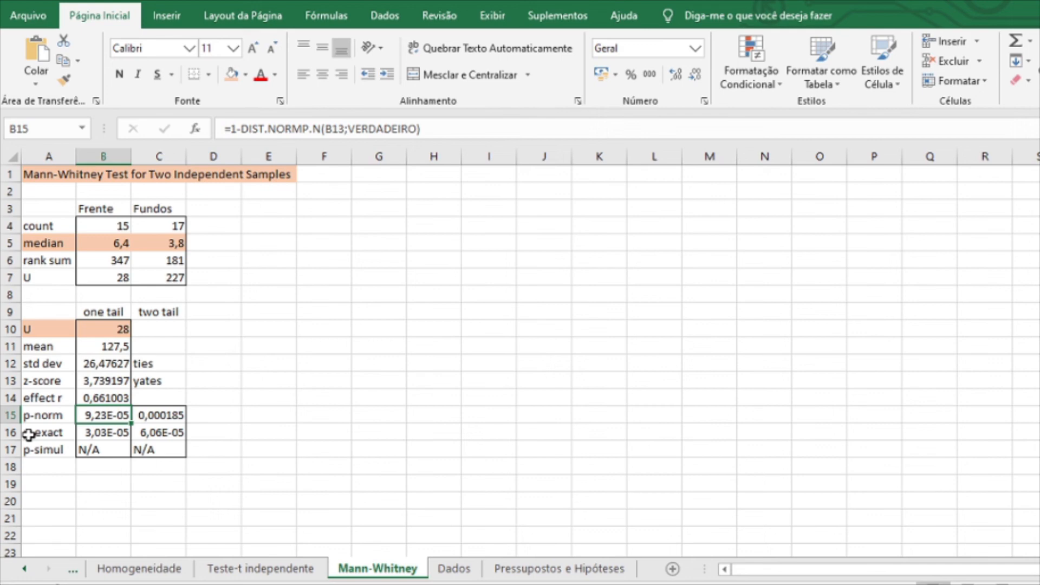
{"action": "left_click_drag", "start_coordinate": [29, 434], "coordinate": [172, 432]}
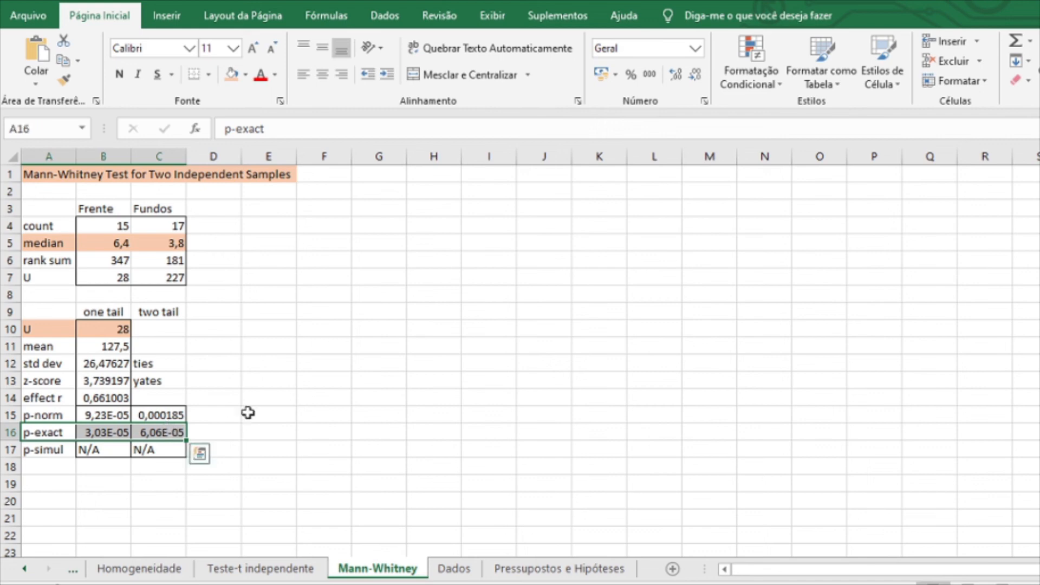
{"action": "left_click", "coordinate": [227, 75]}
{"action": "left_click", "coordinate": [301, 413]}
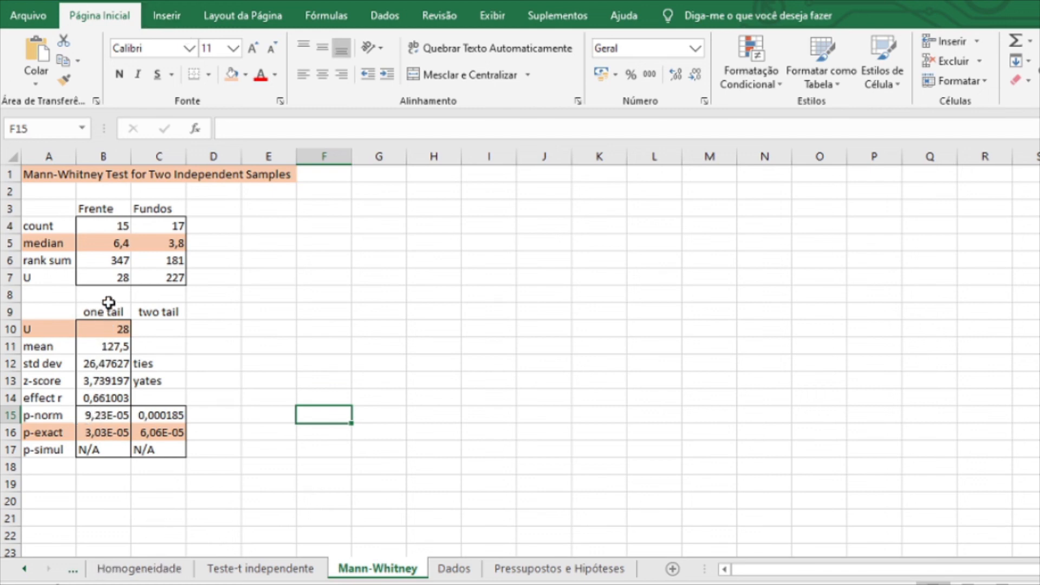
Compare the one-tail and two-tail columns, examining the p-norm and p-exact values and their formulas in B15:C16.
{"action": "left_click_drag", "start_coordinate": [106, 311], "coordinate": [111, 430]}
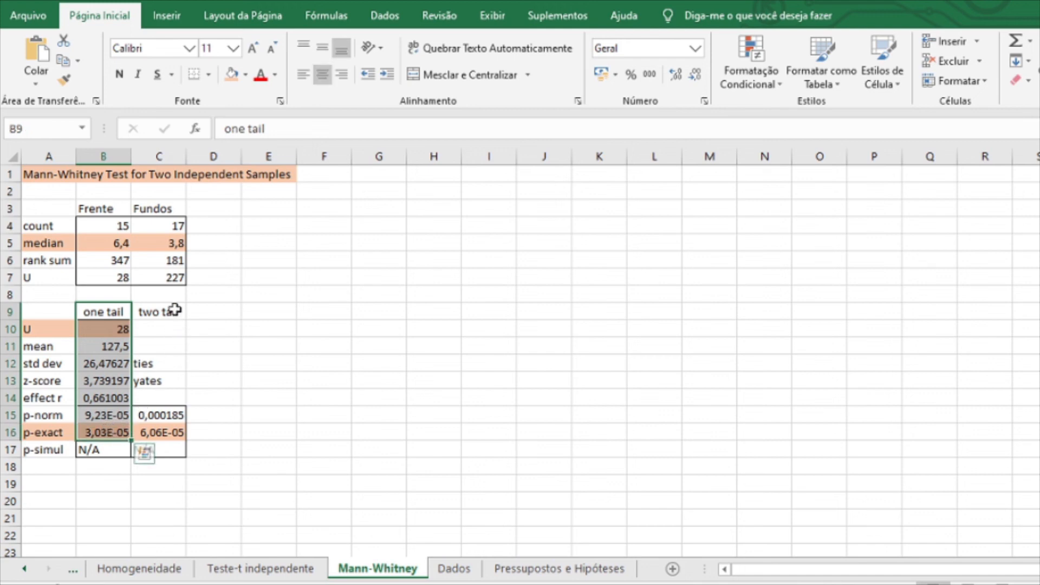
{"action": "left_click_drag", "start_coordinate": [173, 309], "coordinate": [173, 435]}
{"action": "left_click", "coordinate": [306, 436]}
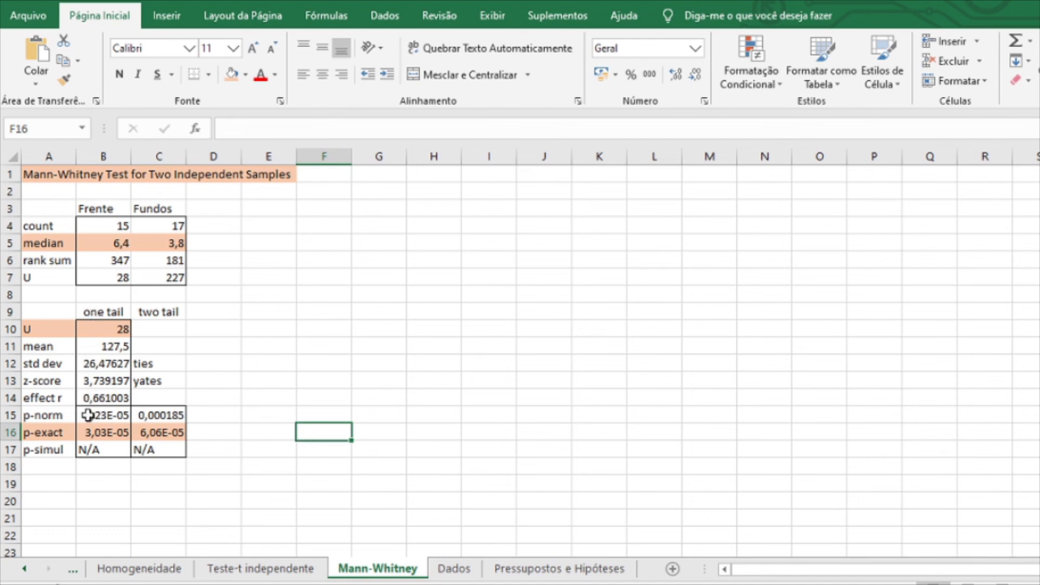
{"action": "left_click", "coordinate": [94, 434]}
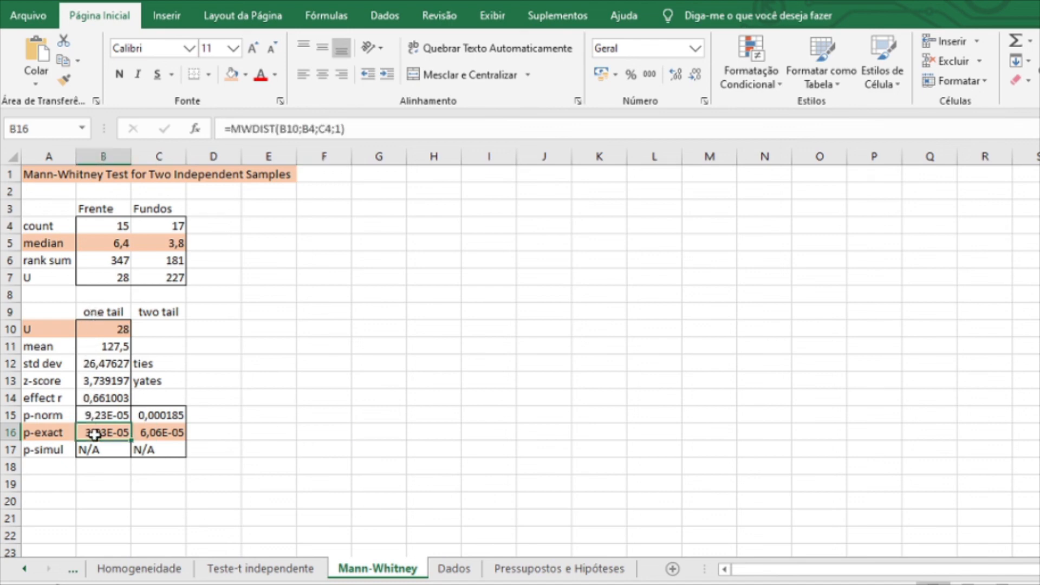
{"action": "left_click", "coordinate": [153, 432]}
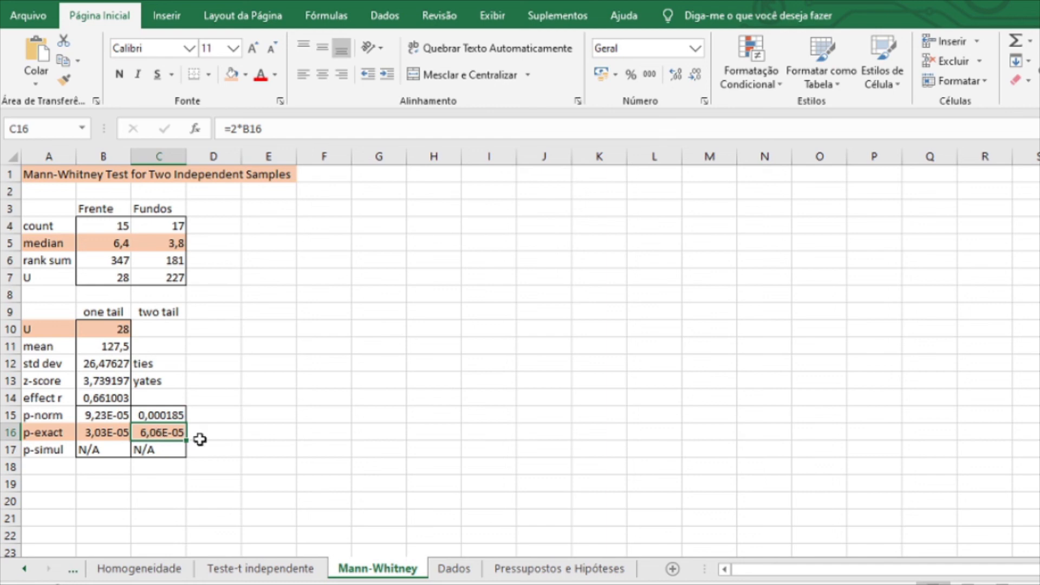
{"action": "left_click", "coordinate": [106, 432]}
{"action": "left_click", "coordinate": [162, 411]}
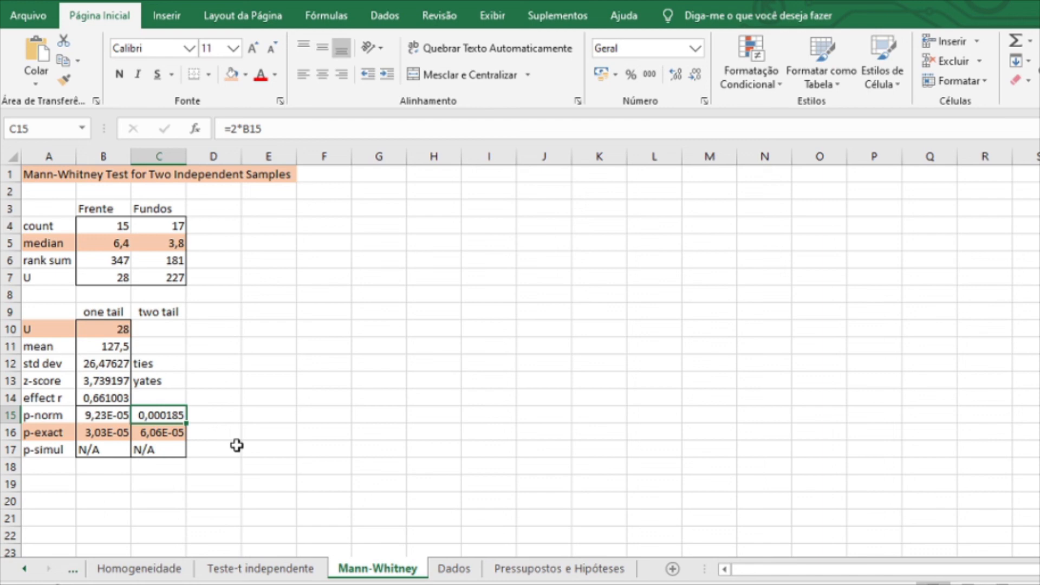
{"action": "left_click", "coordinate": [157, 432]}
{"action": "left_click", "coordinate": [106, 417]}
{"action": "left_click", "coordinate": [108, 430]}
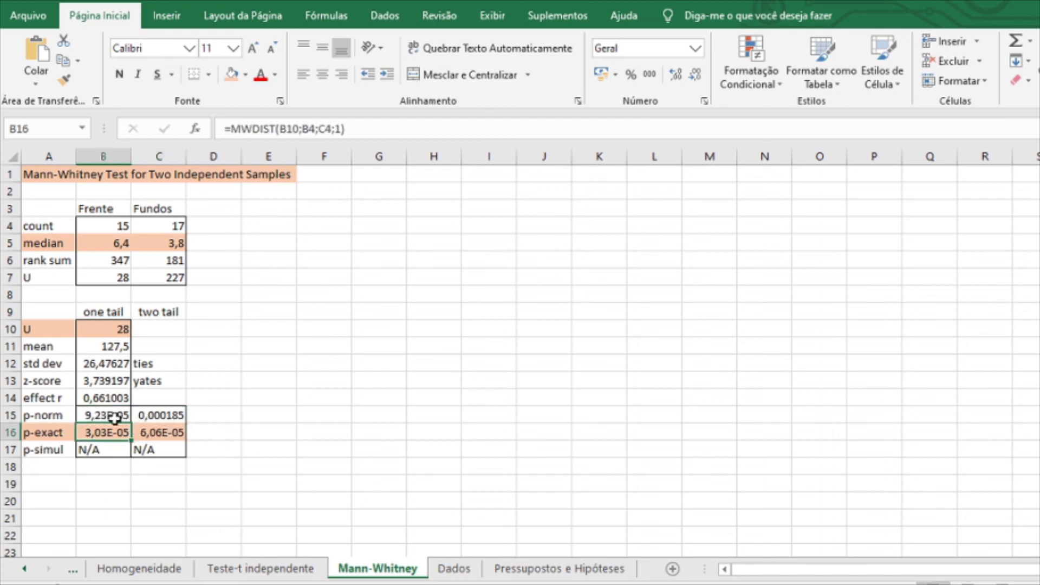
{"action": "left_click", "coordinate": [115, 418]}
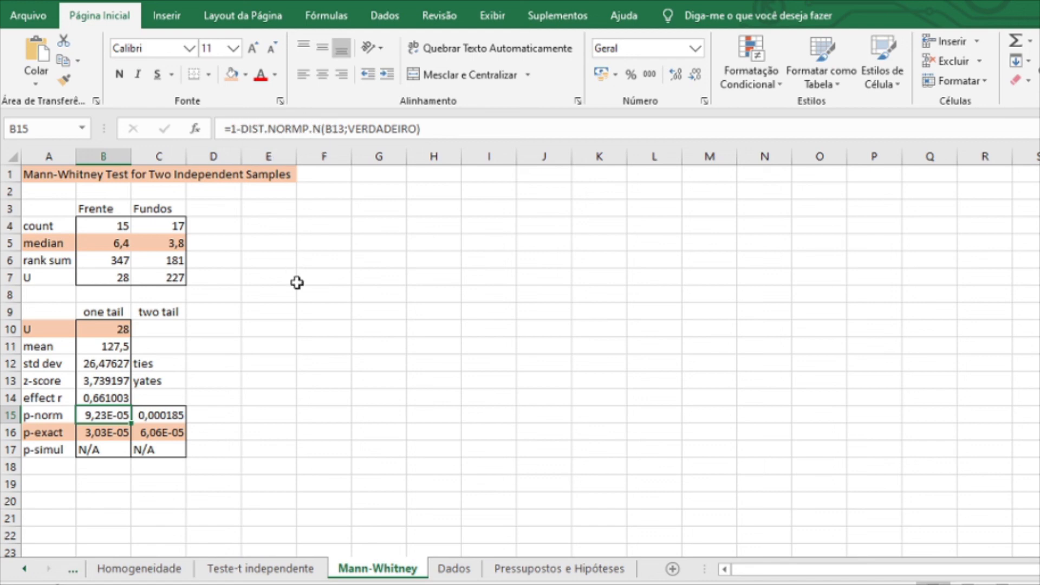
{"action": "left_click", "coordinate": [165, 417]}
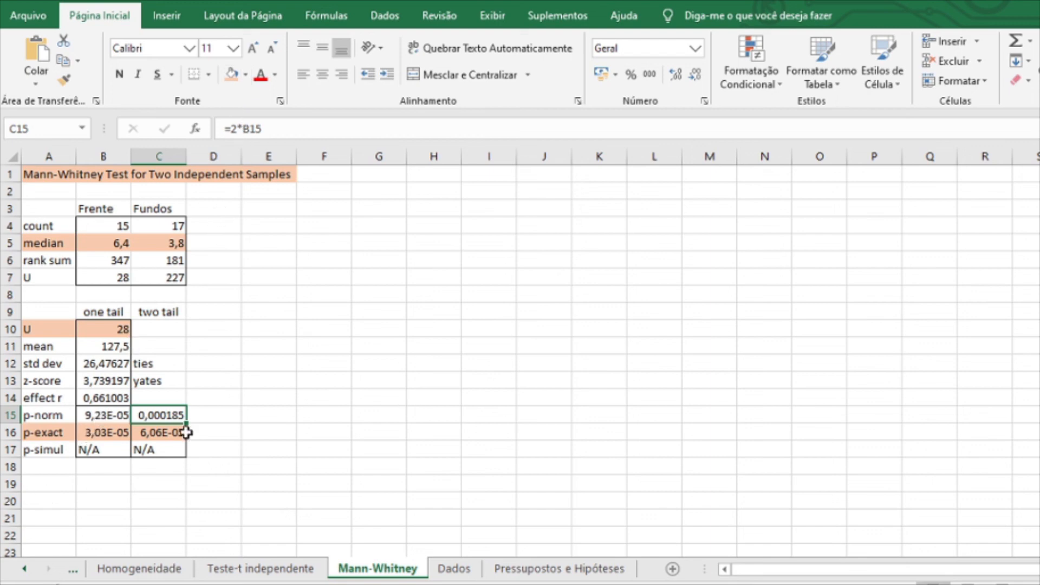
{"action": "left_click", "coordinate": [282, 449]}
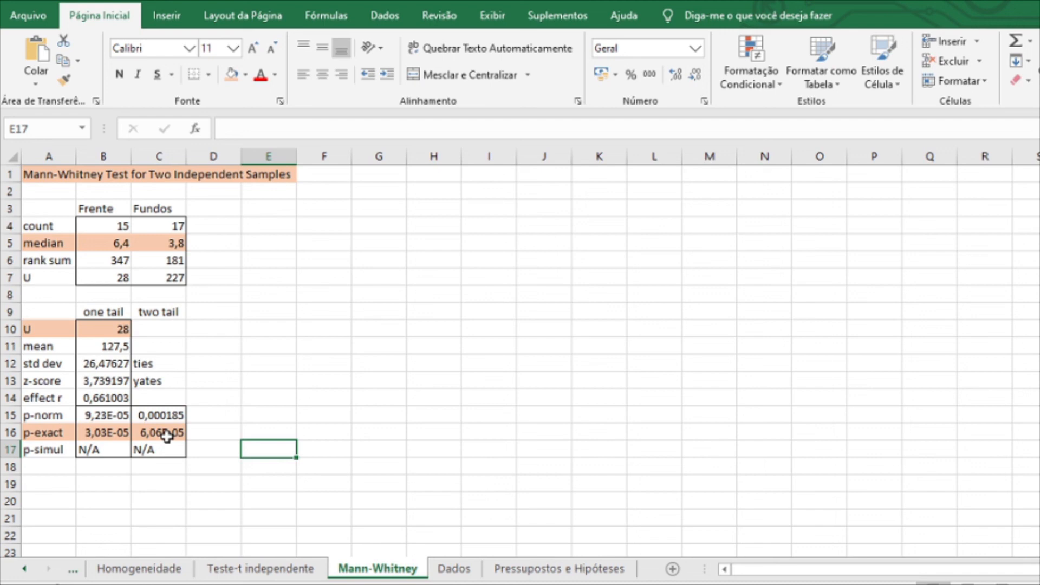
Insert an empty text box beside the results tables, covering roughly cells F3 to J7.
{"action": "left_click", "coordinate": [169, 22]}
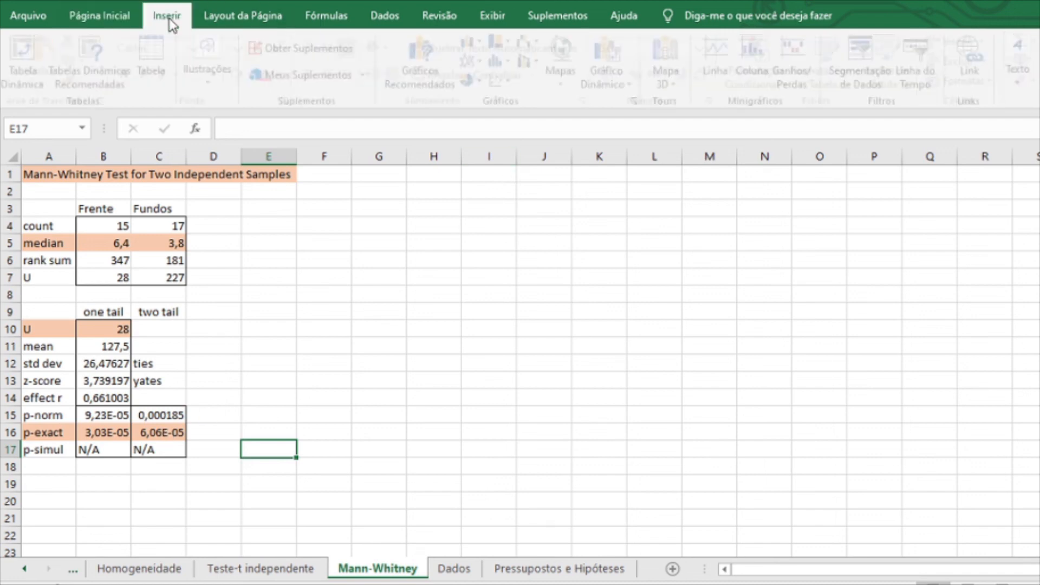
{"action": "left_click", "coordinate": [1023, 65]}
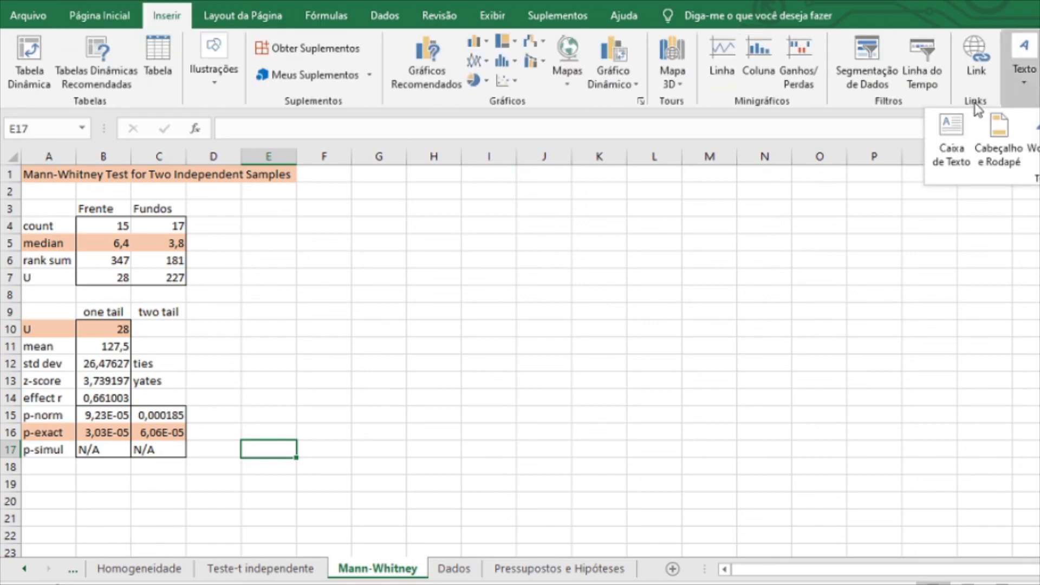
{"action": "left_click", "coordinate": [955, 124]}
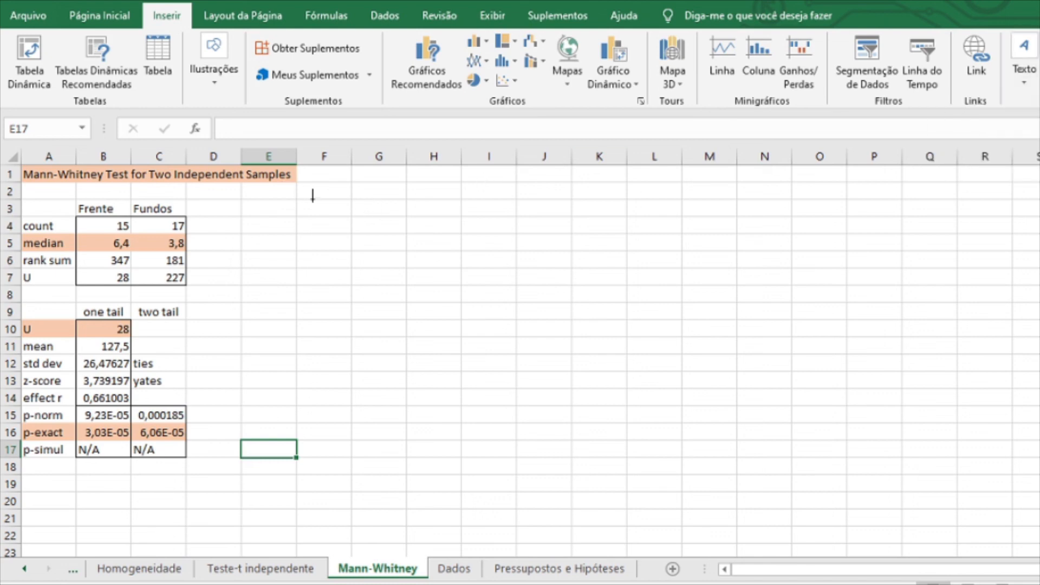
{"action": "left_click_drag", "start_coordinate": [299, 200], "coordinate": [568, 285]}
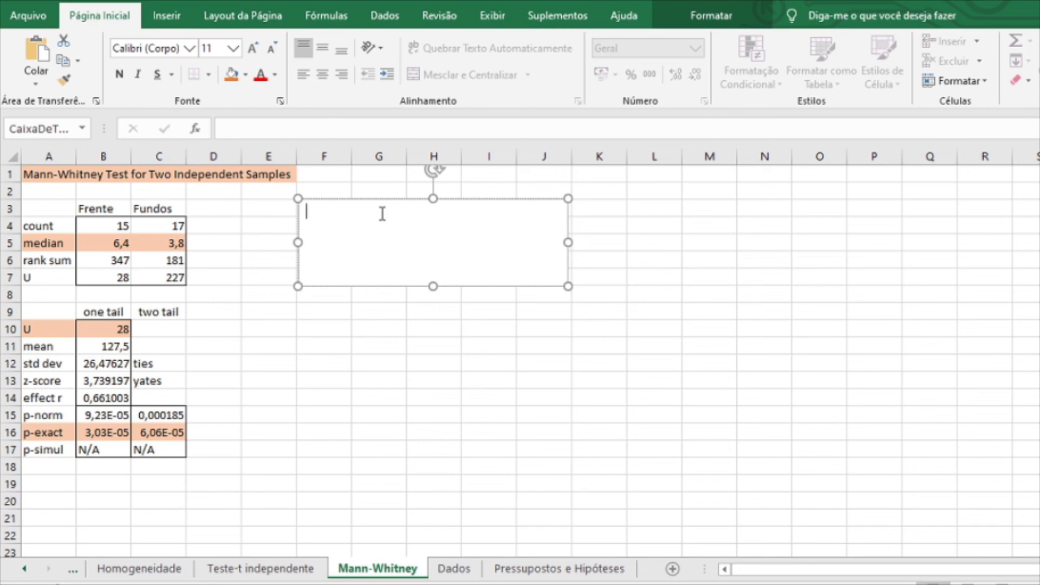
Write in the text box: O teste de Mann-Whitney mostrou que há diferença nas notas dos grupos "Frente" e "Fundos" (U = 28; p < 0,001).
{"action": "type", "text": "O teste de Mann-Wh"}
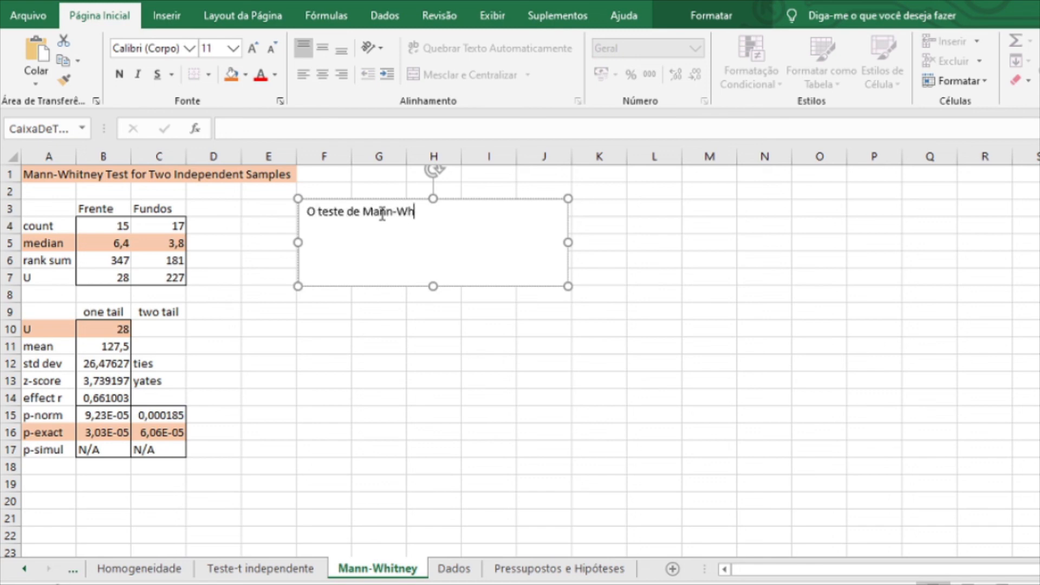
{"action": "type", "text": "itney mostrou"}
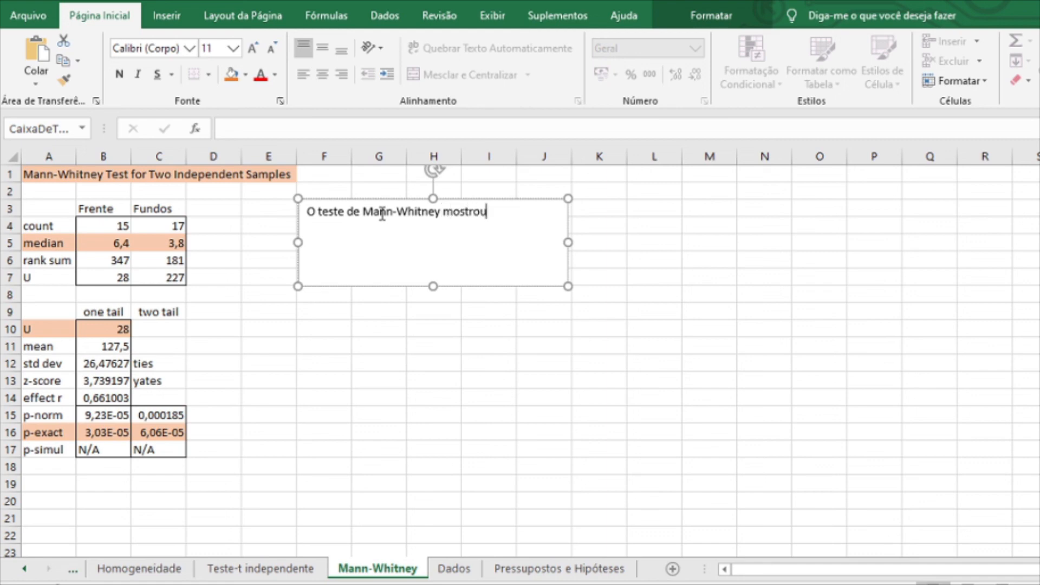
{"action": "type", "text": " que há diferen"}
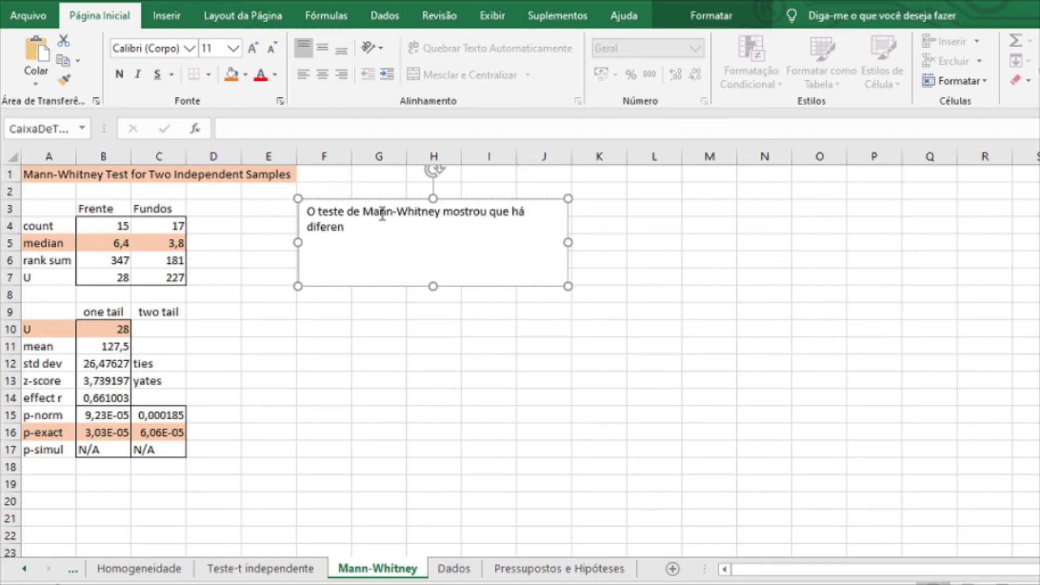
{"action": "type", "text": "ça nas notas dos grupos"}
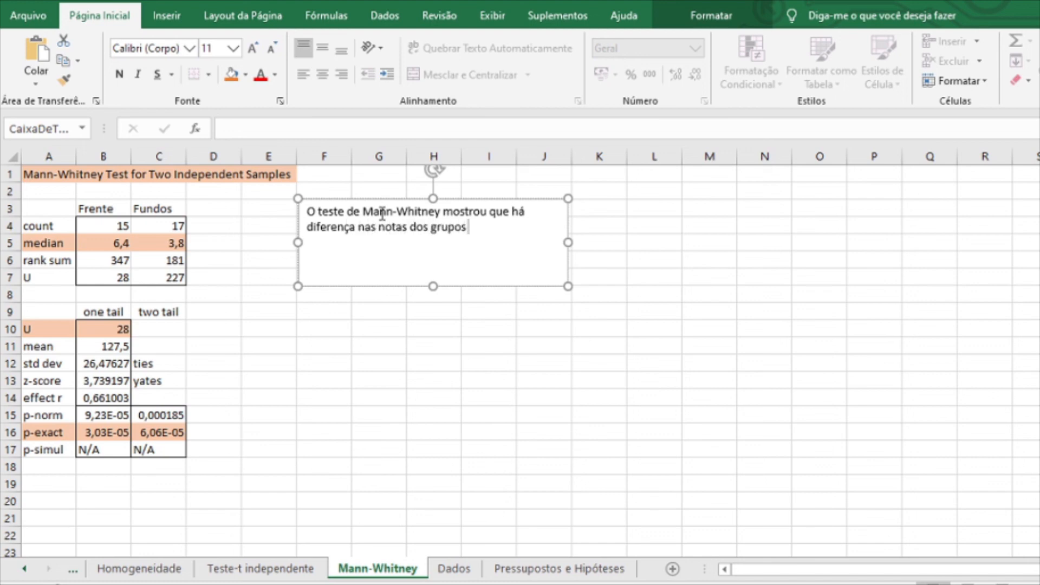
{"action": "type", "text": " \"Frente"}
{"action": "key", "text": "BackSpace"}
{"action": "type", "text": "\" e \"Fu"}
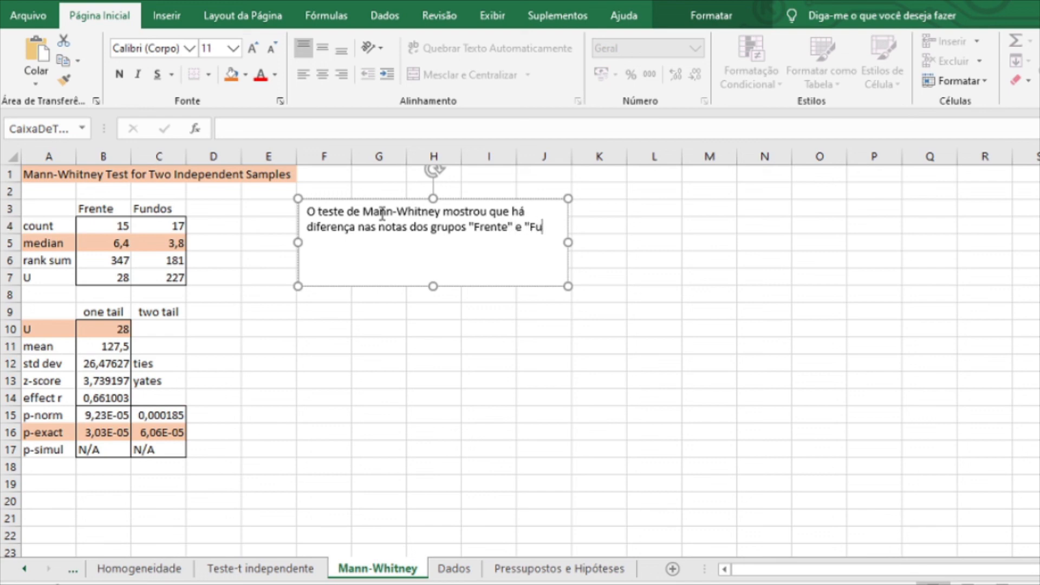
{"action": "type", "text": "ndos\" ("}
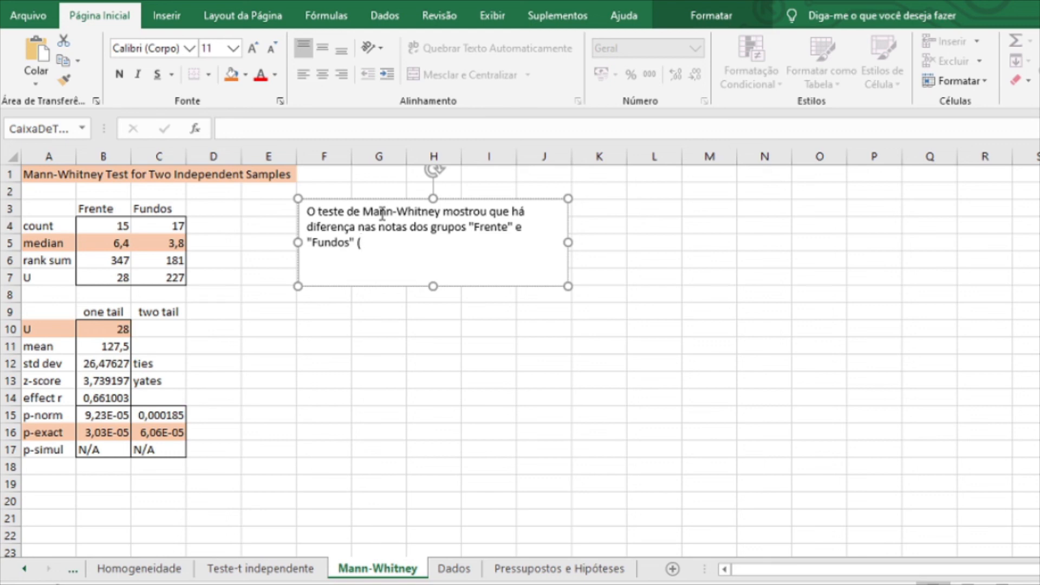
{"action": "type", "text": "U = 28; p < 0,001)."}
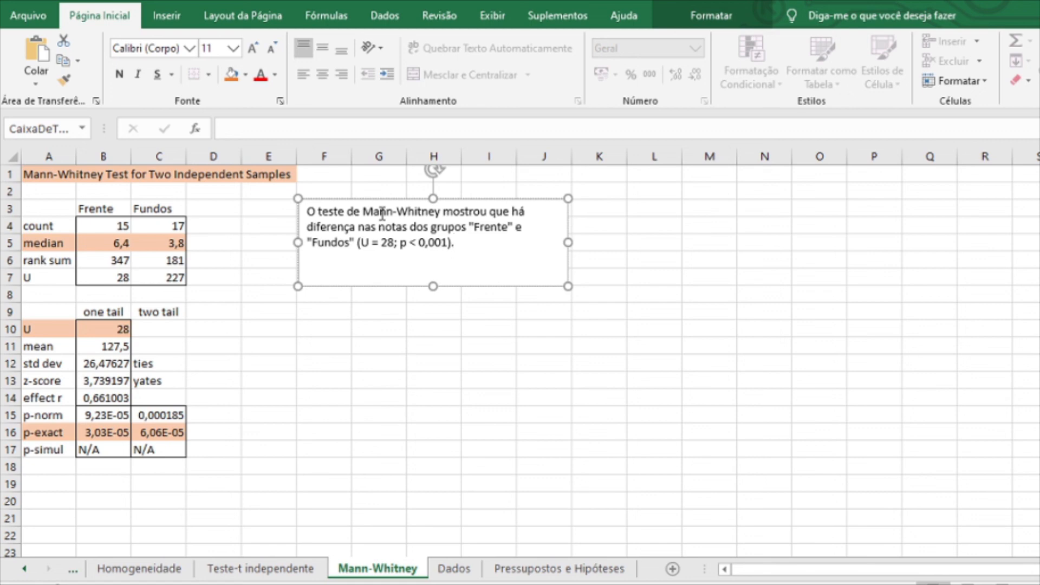
{"action": "left_click", "coordinate": [434, 352]}
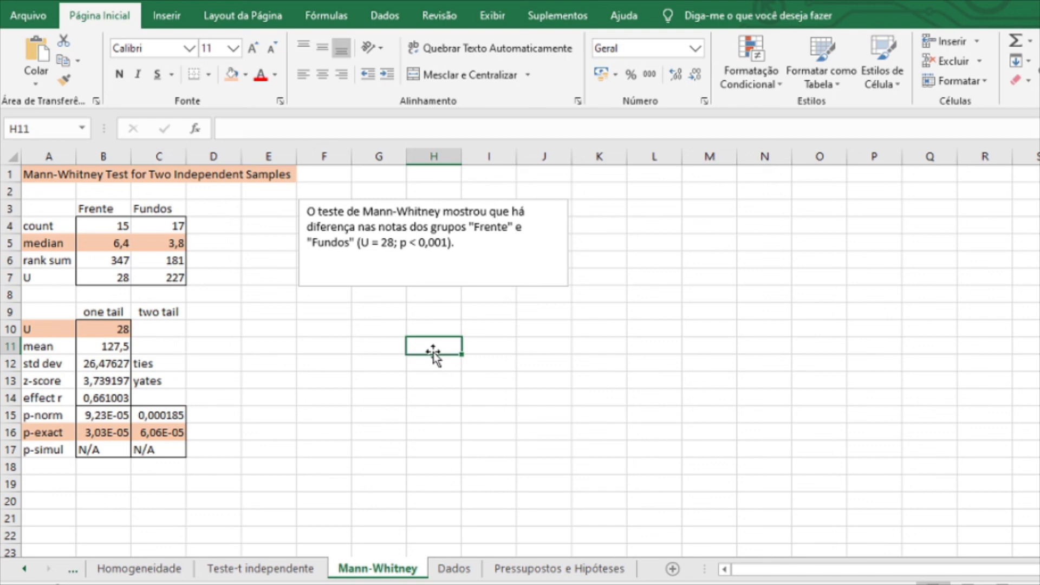
Check the IQR row A21:C21 on the Normalidade e Outliers sheet and return to the Mann-Whitney sheet.
{"action": "left_click", "coordinate": [74, 572]}
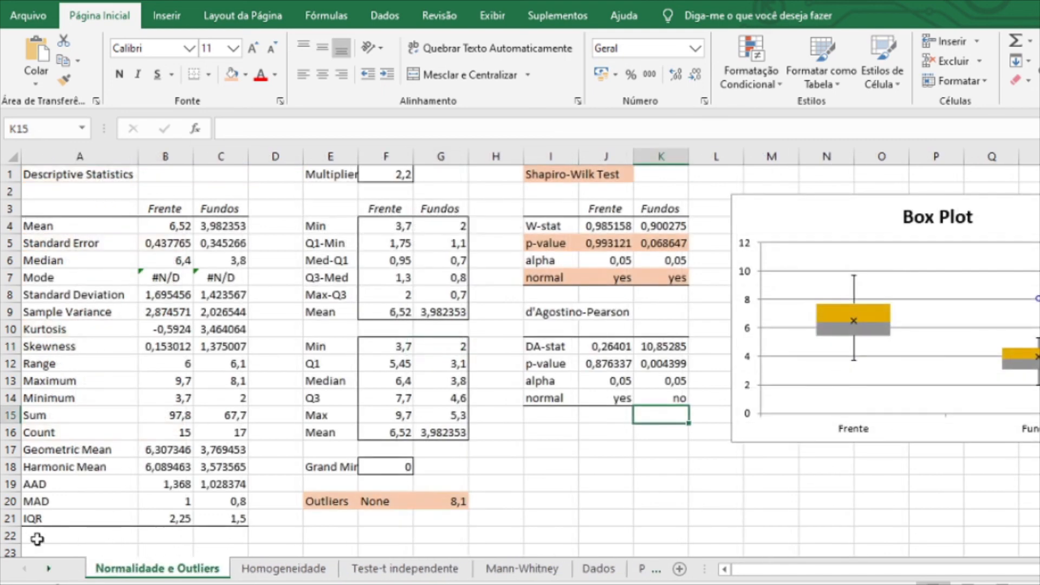
{"action": "left_click_drag", "start_coordinate": [29, 518], "coordinate": [211, 519]}
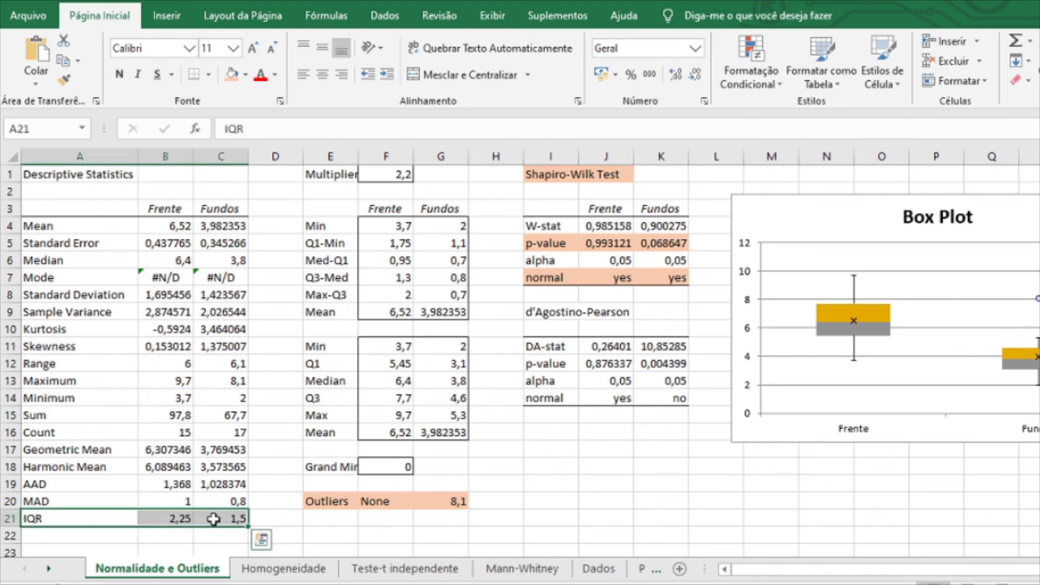
{"action": "left_click", "coordinate": [644, 569]}
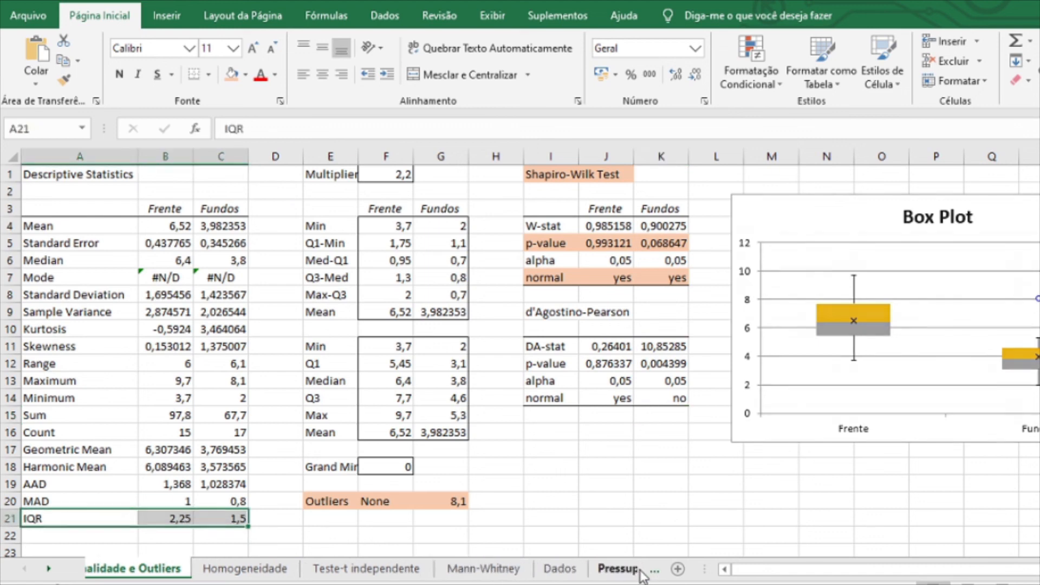
{"action": "left_click", "coordinate": [404, 576]}
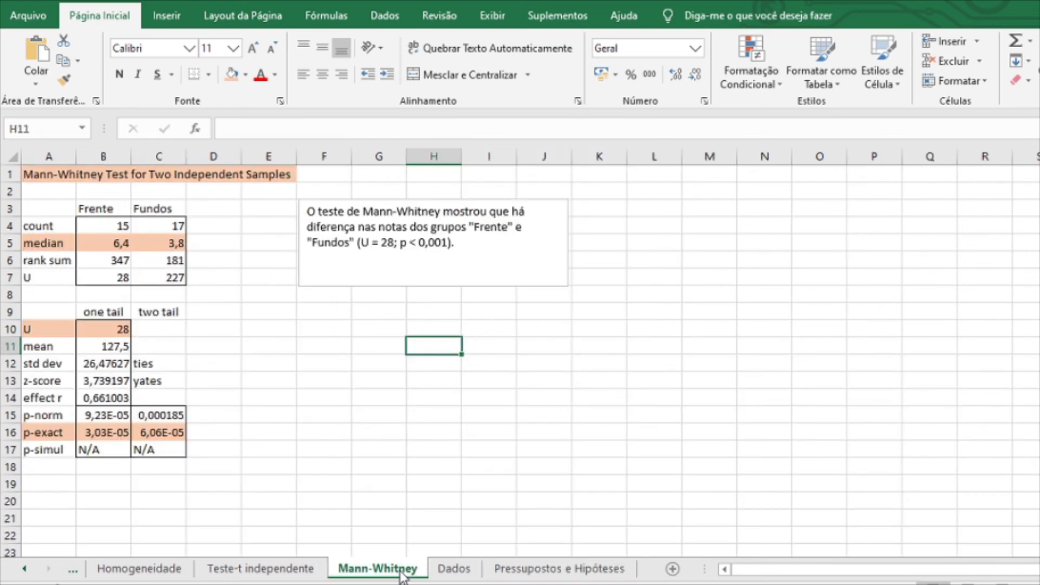
Append to the Mann-Whitney text box: Em geral, o grupo "Frente" apresentou notas superiores ao grupo "Fundos".
{"action": "left_click", "coordinate": [536, 243]}
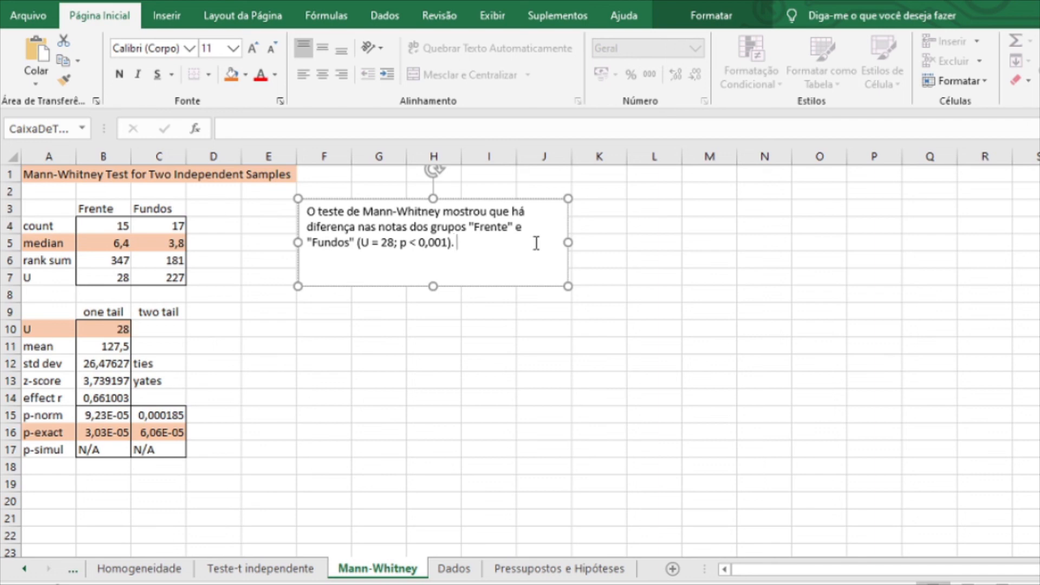
{"action": "type", "text": "Em geral, o grupo \"Fr"}
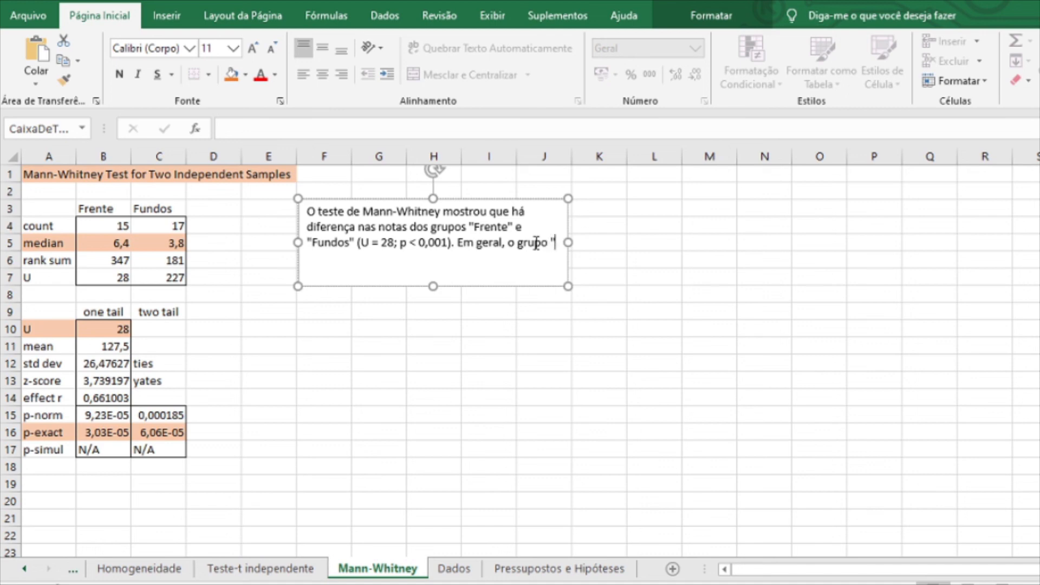
{"action": "type", "text": "ente\" apresentou notas"}
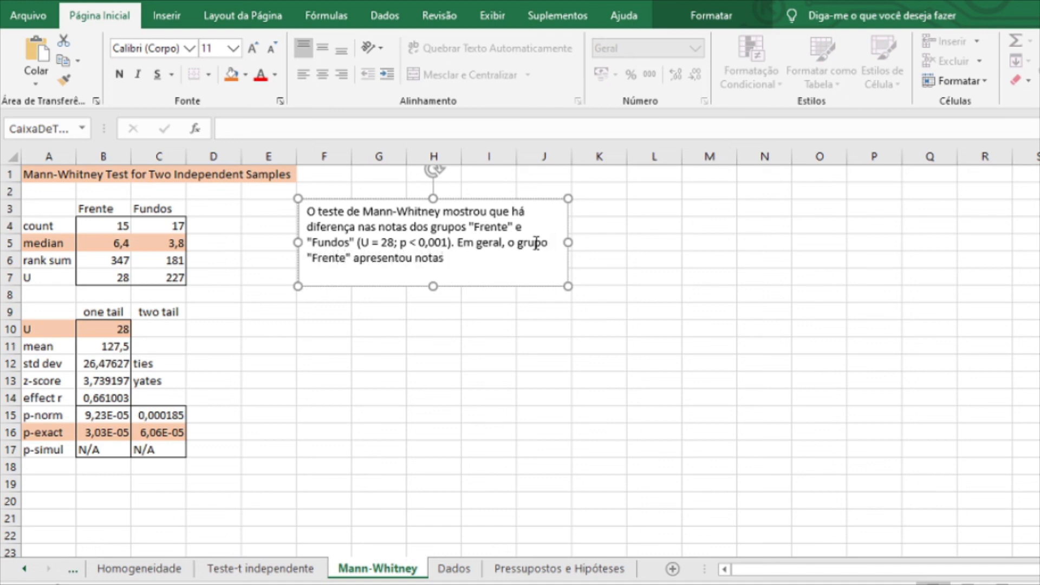
{"action": "type", "text": " superiores ao grupo \"Fu"}
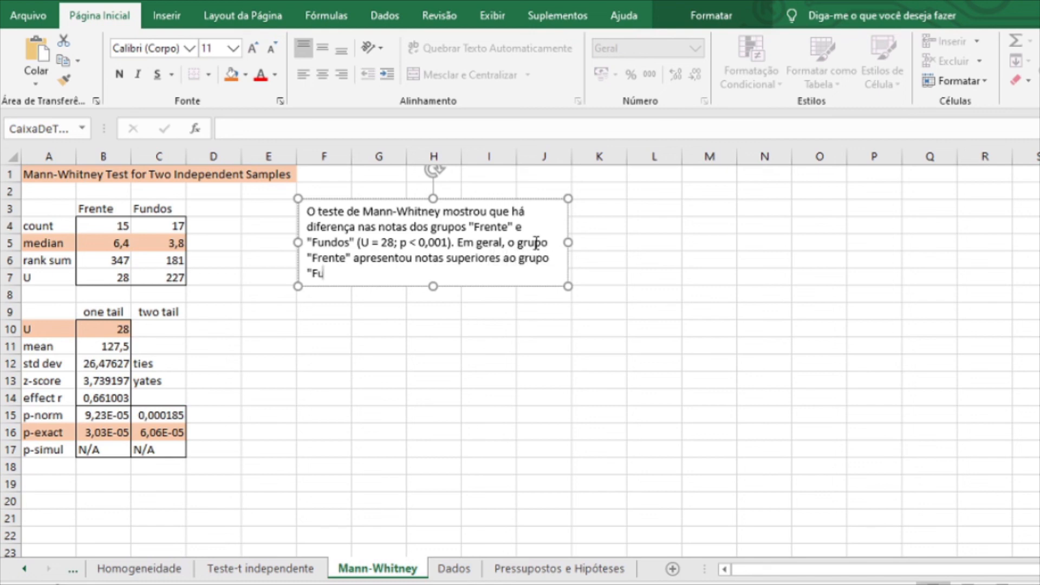
{"action": "type", "text": "ndos\"."}
{"action": "left_click", "coordinate": [458, 353]}
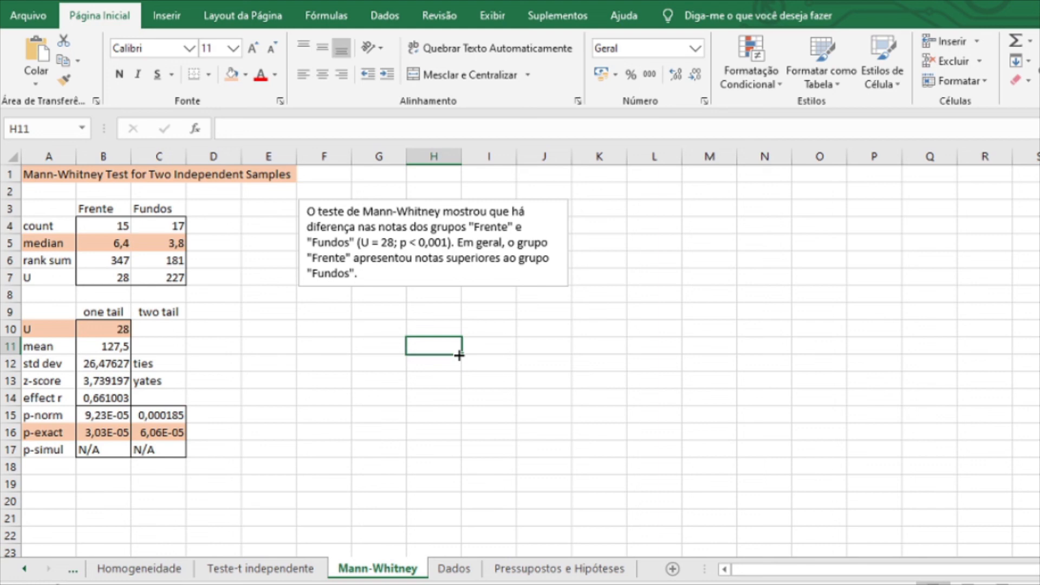